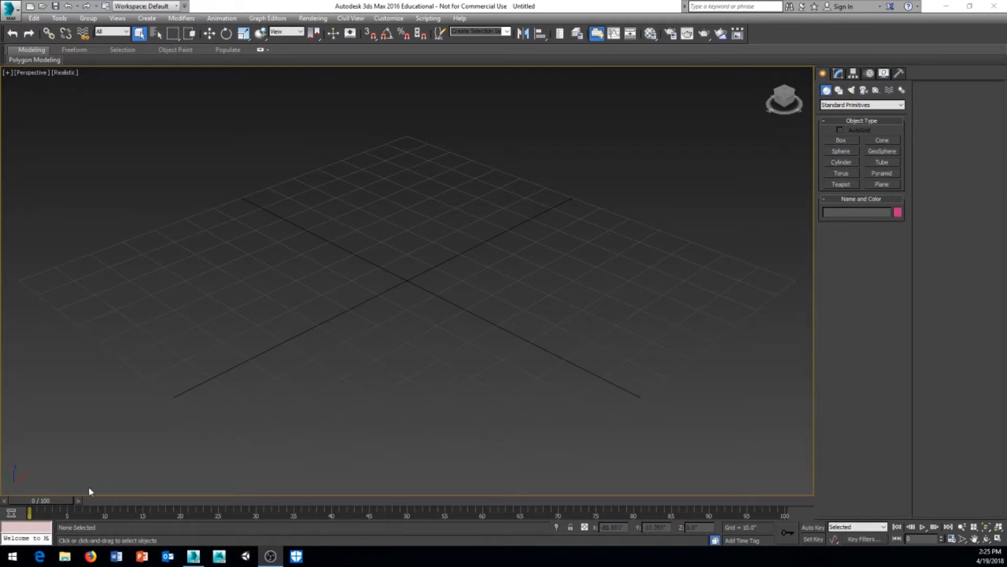
Configure the track bar to show the selection range and the sound track.
drag(48, 501, 22, 514)
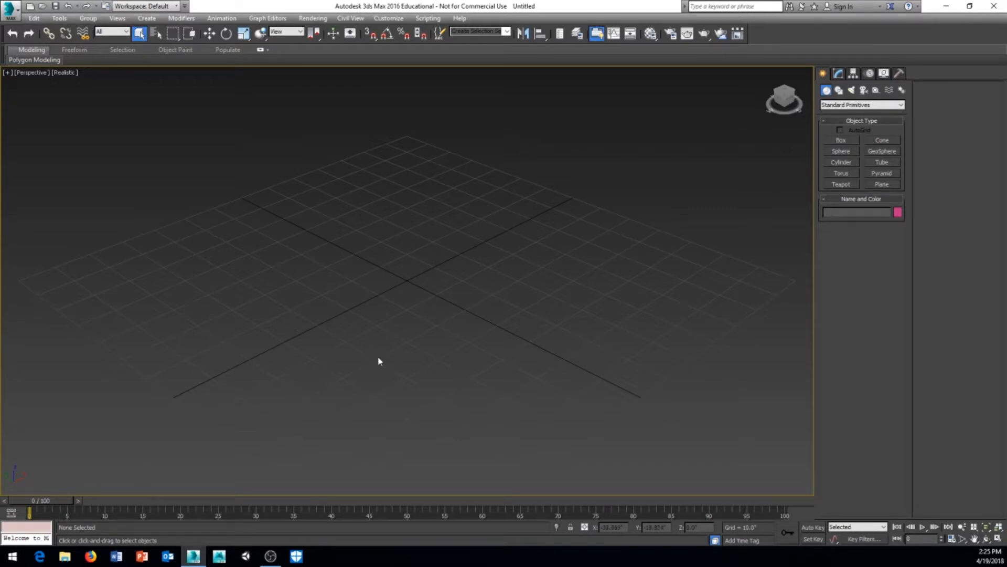
right_click(361, 516)
mouse_move(420, 486)
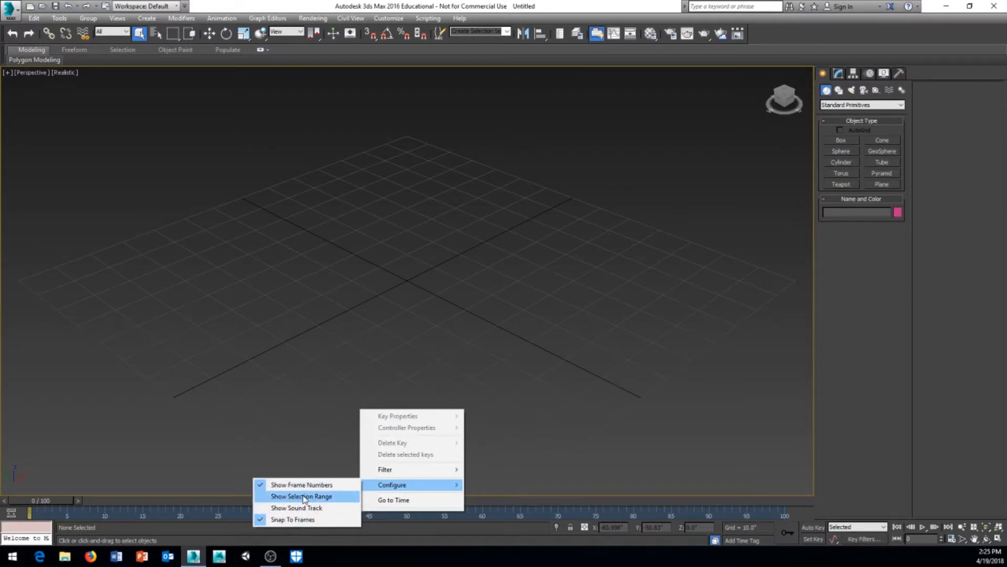
click(306, 500)
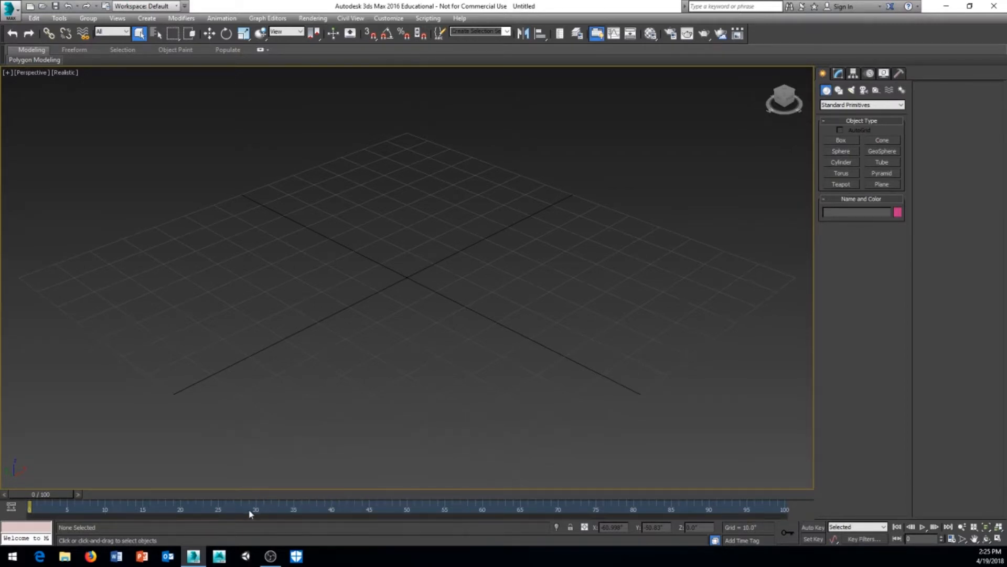
right_click(335, 513)
mouse_move(358, 485)
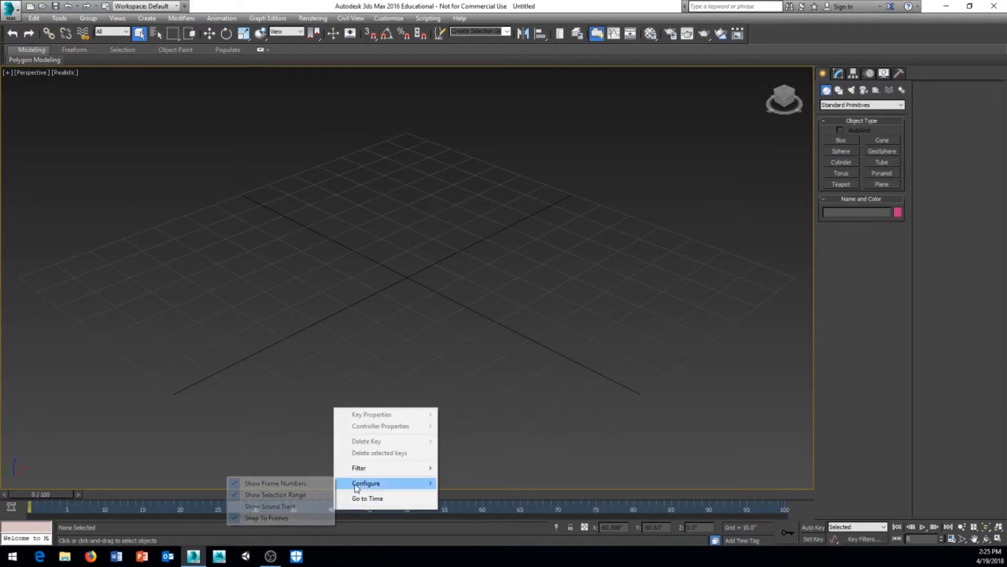
click(269, 507)
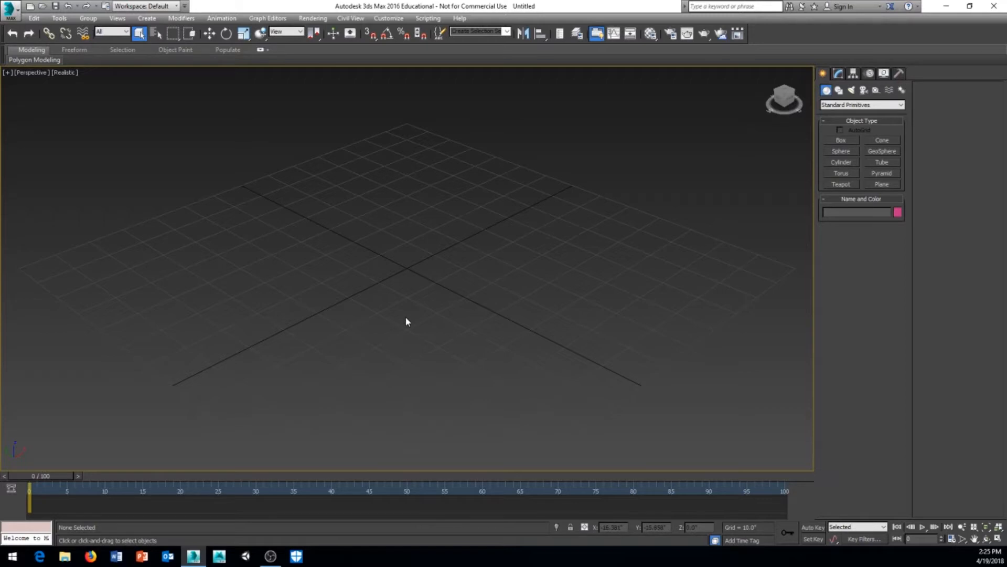
In the time configuration, try the PAL, NTSC, Film and Custom frame rates with Adjust Keys toggled on.
click(953, 542)
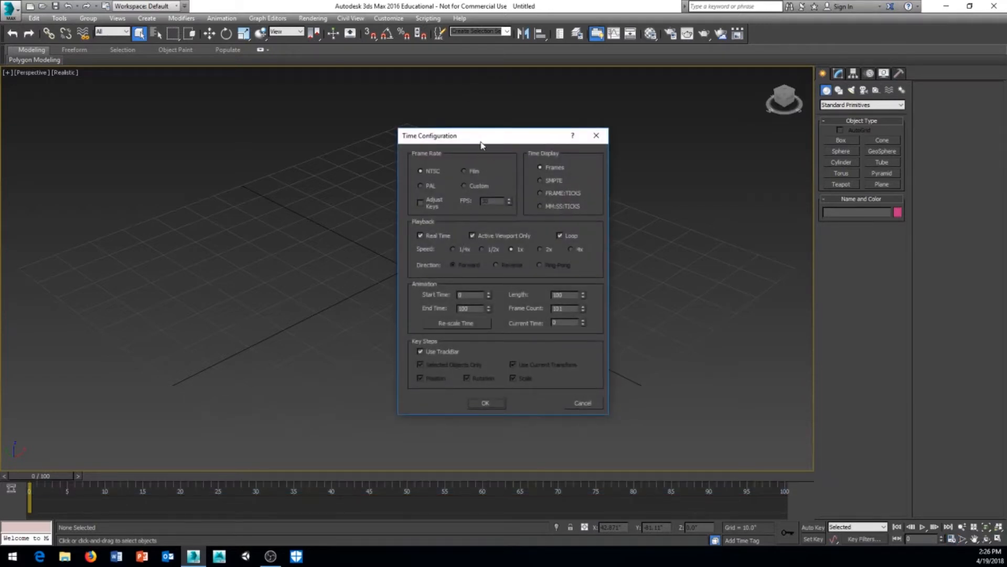
drag(480, 144, 386, 104)
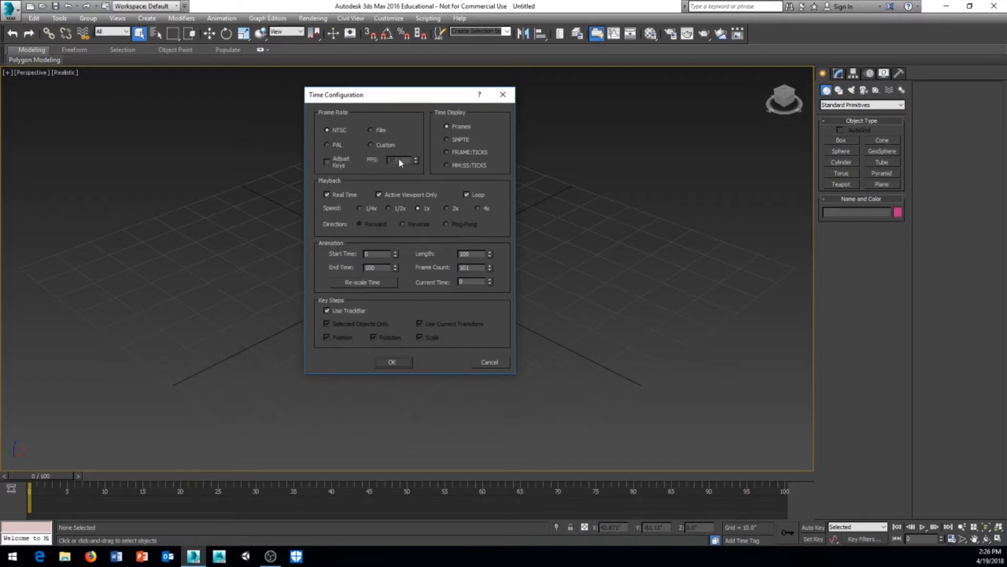
click(328, 145)
click(326, 130)
click(327, 161)
click(370, 130)
click(370, 145)
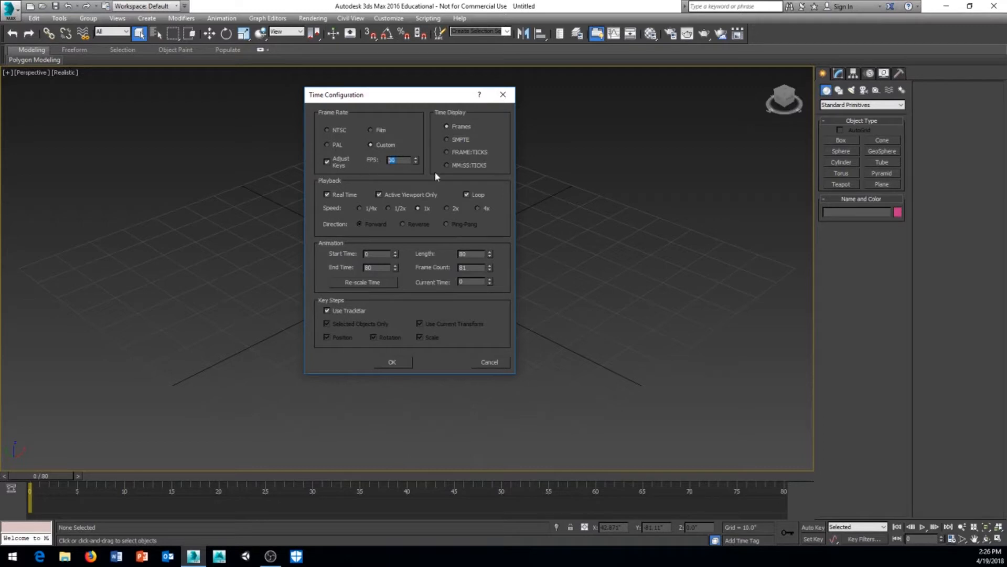
drag(417, 98, 393, 85)
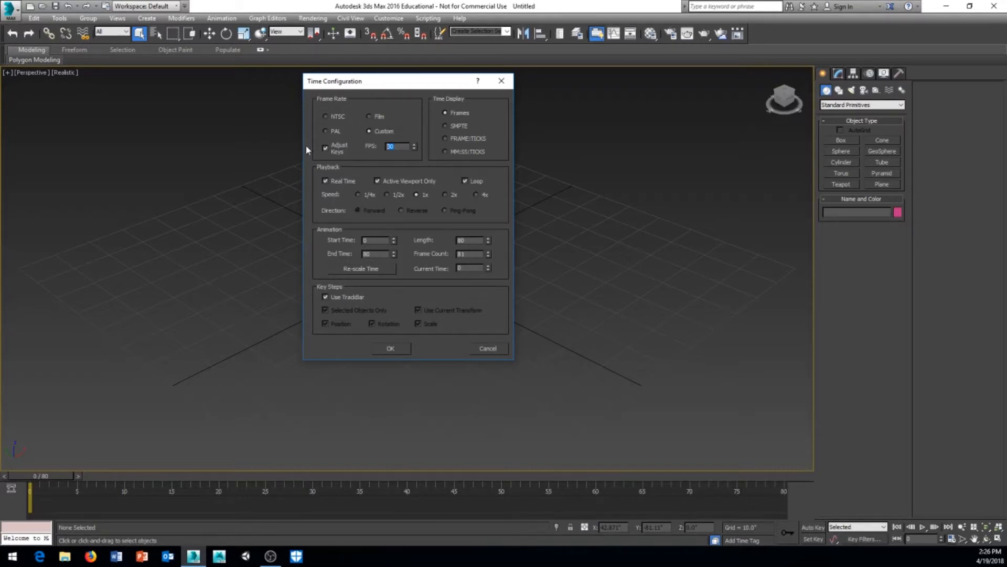
Return the frame rate to NTSC, disable Adjust Keys, set the animation length to 100 and accept the time configuration.
click(326, 116)
click(326, 148)
text(100)
click(389, 350)
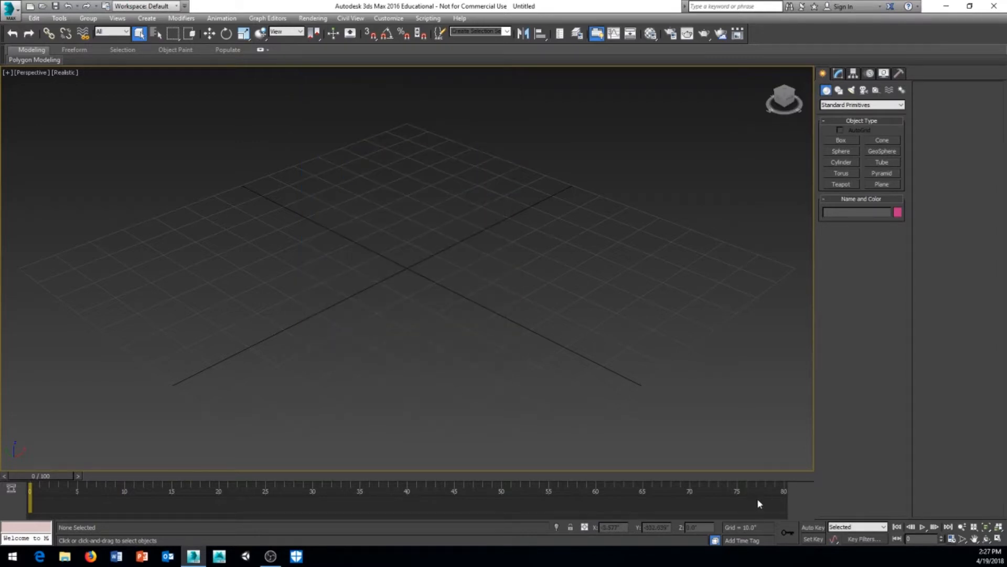
Set the animation start time to 30 and the length to 120, and disable Active Viewport Only playback.
ctrl+alt+right_drag(757, 499, 682, 499)
click(952, 538)
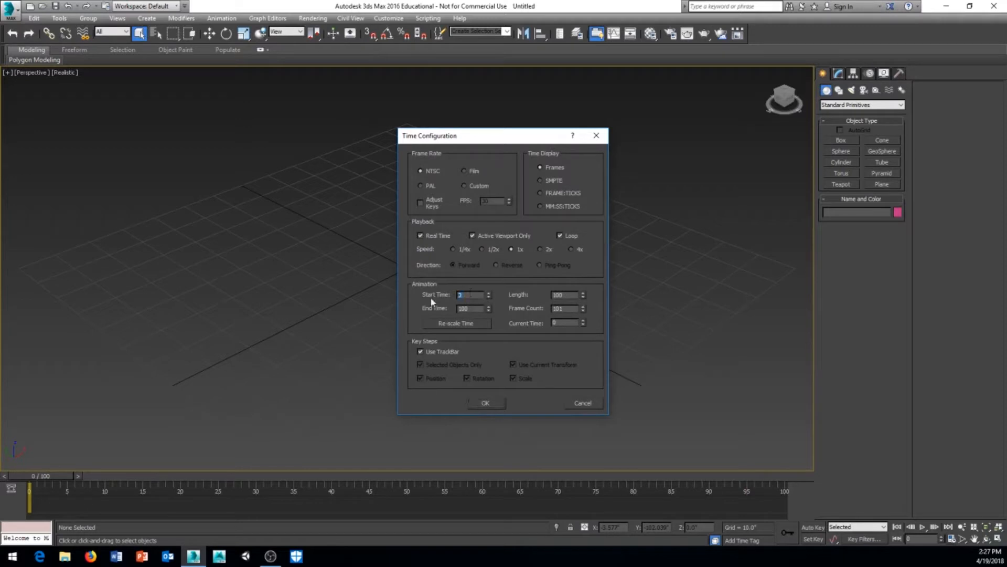
text(30)
key(Return)
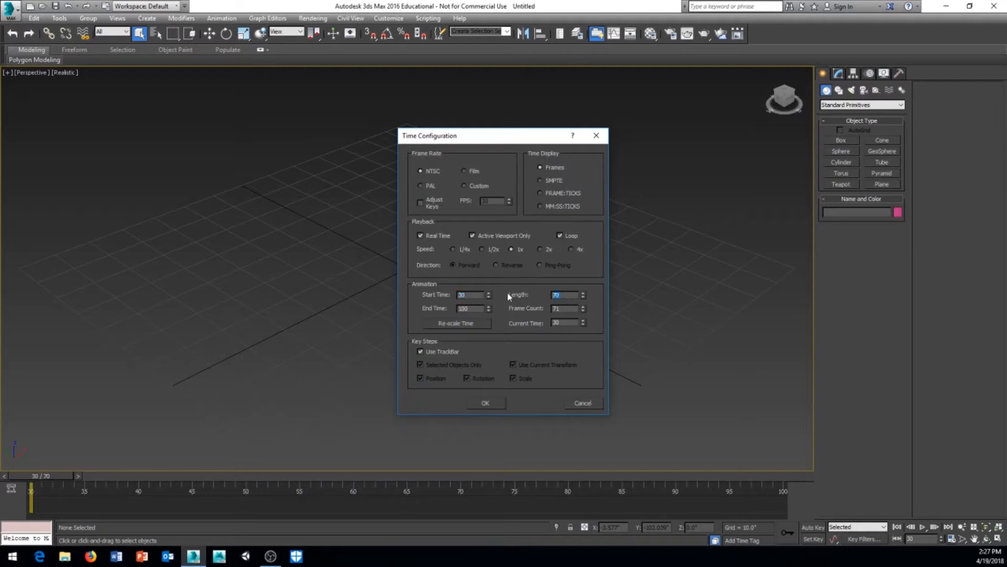
text(120)
key(Return)
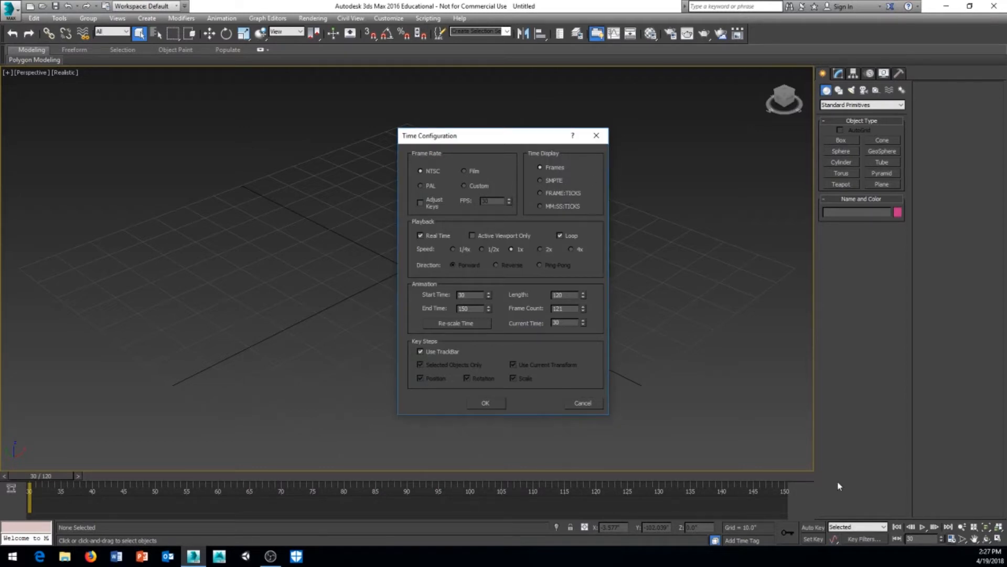
click(472, 405)
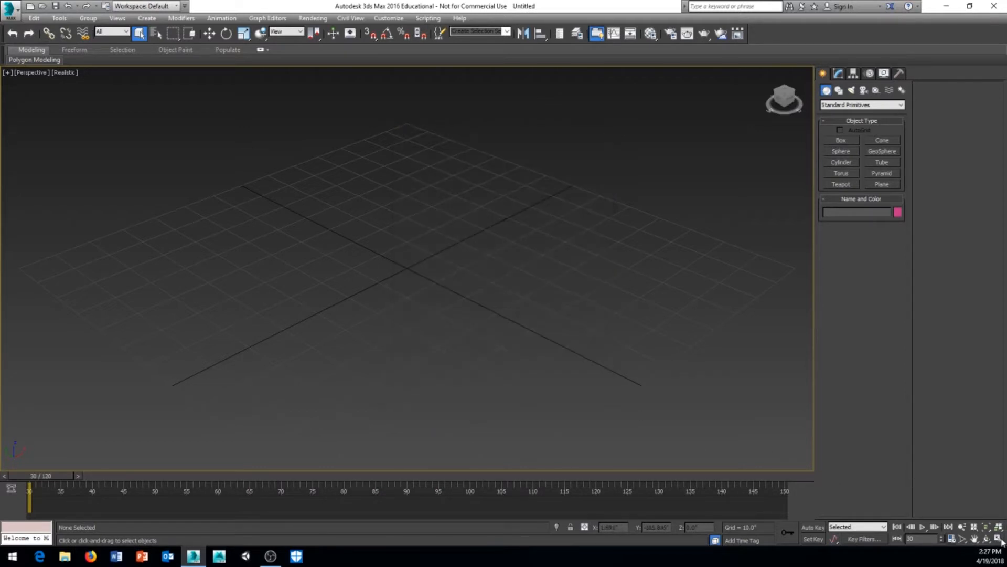
Review the playback settings in the time configuration with all four viewports shown, and return to the maximized Perspective view.
click(999, 527)
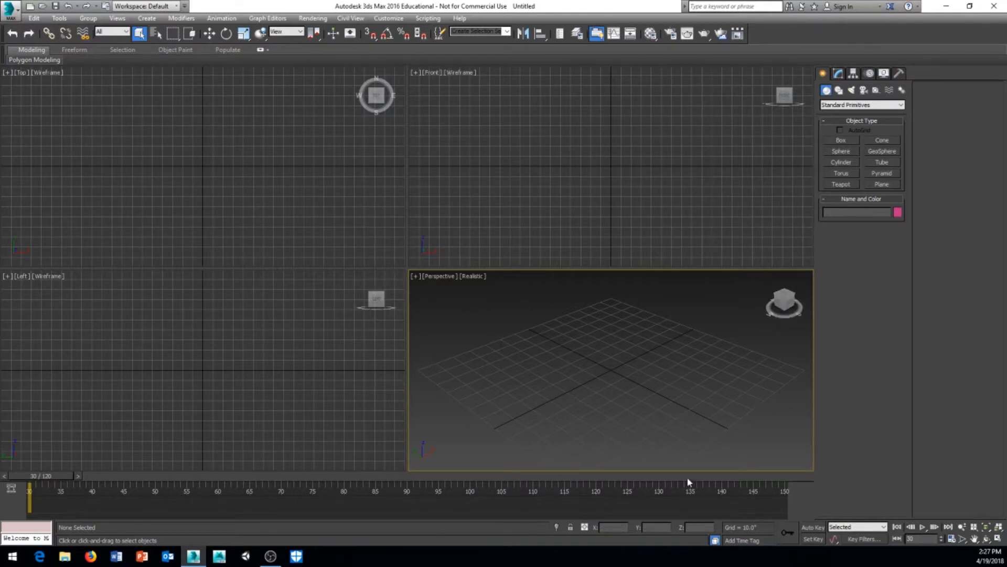
click(953, 539)
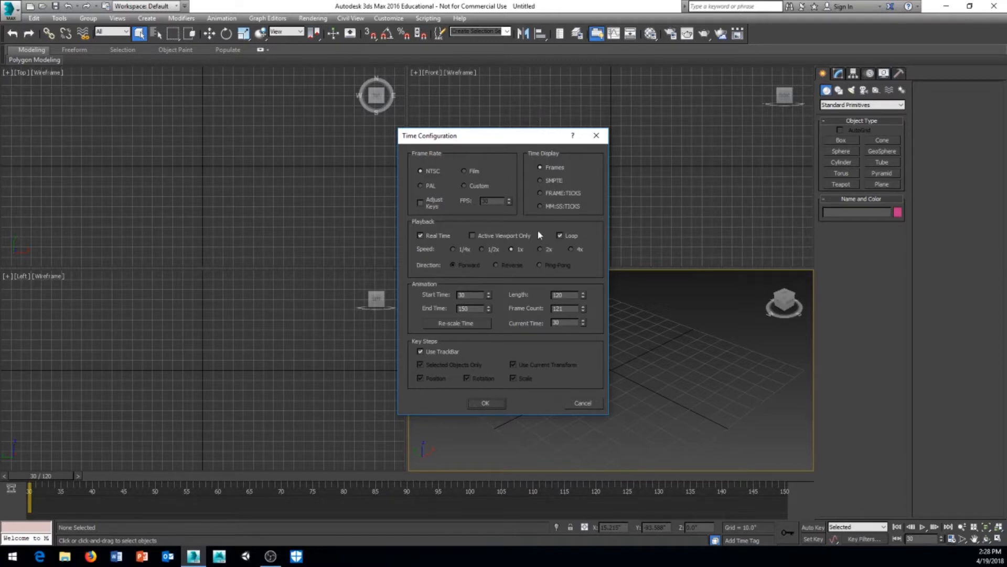
click(486, 402)
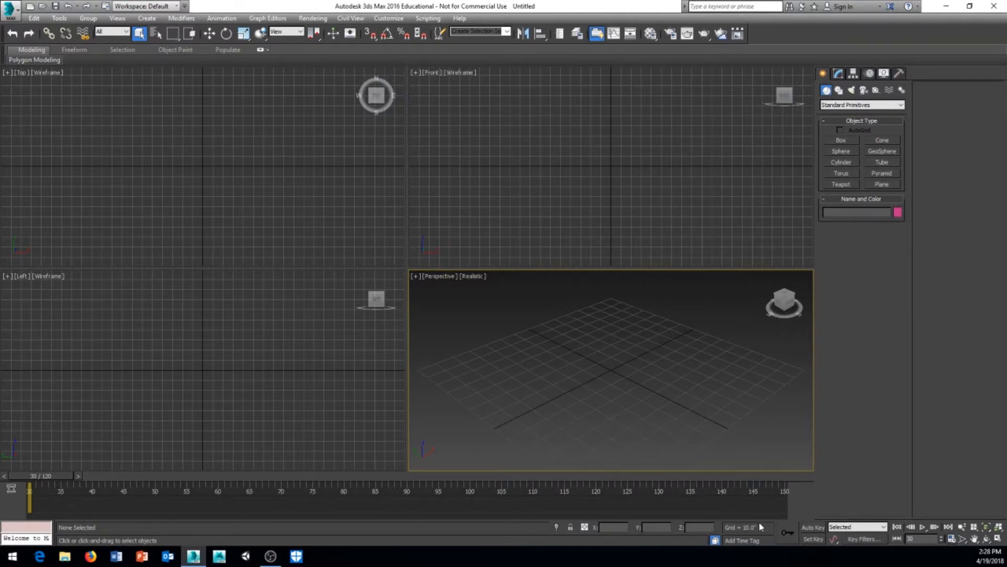
click(998, 539)
Create a box about 68 inches long, 45 wide and 34 high in the Perspective view and display edged faces.
middle_drag(377, 370, 387, 362)
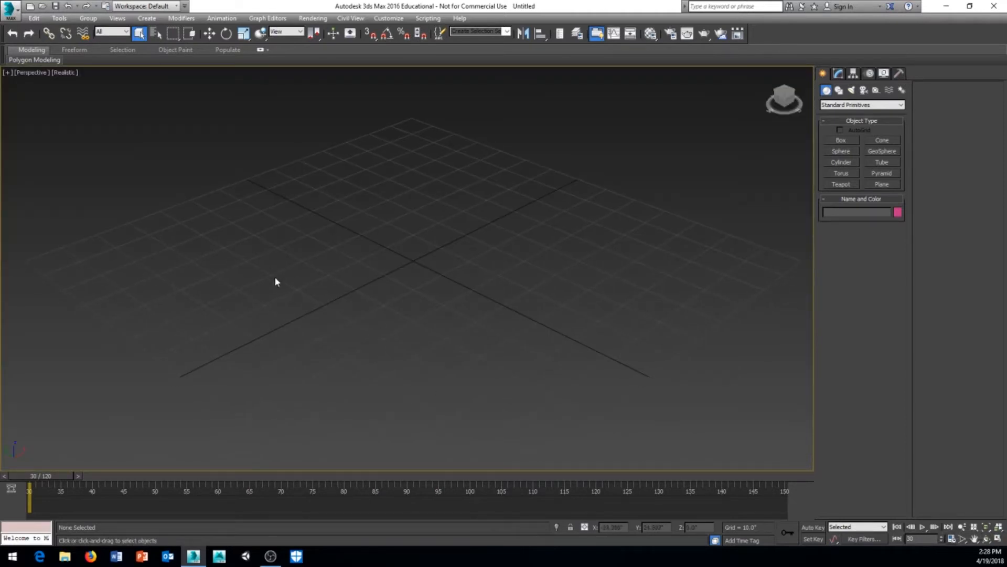
alt+middle_drag(275, 282, 493, 271)
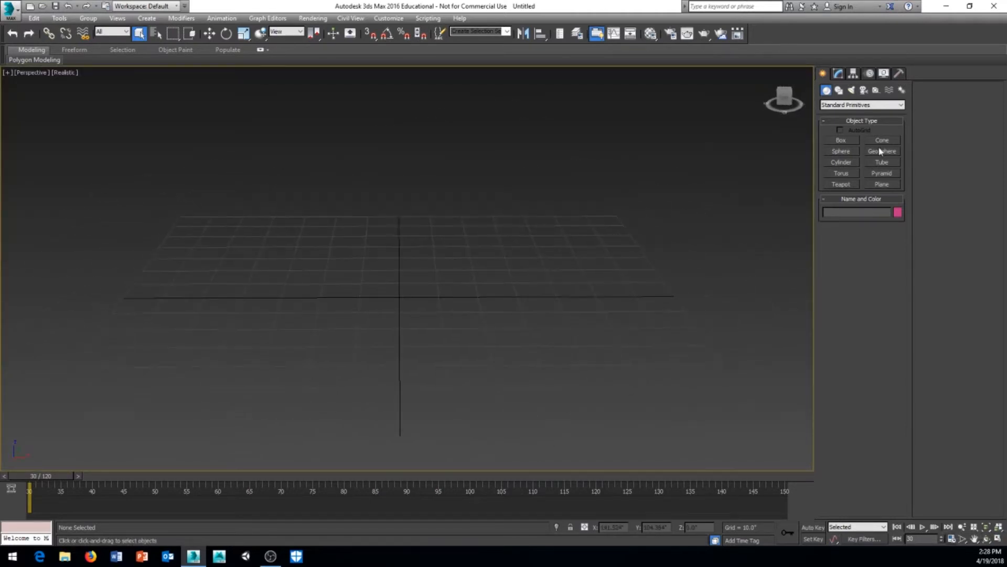
click(841, 140)
middle_drag(367, 294, 341, 274)
drag(246, 344, 423, 241)
click(389, 87)
middle_drag(462, 284, 453, 325)
key(F4)
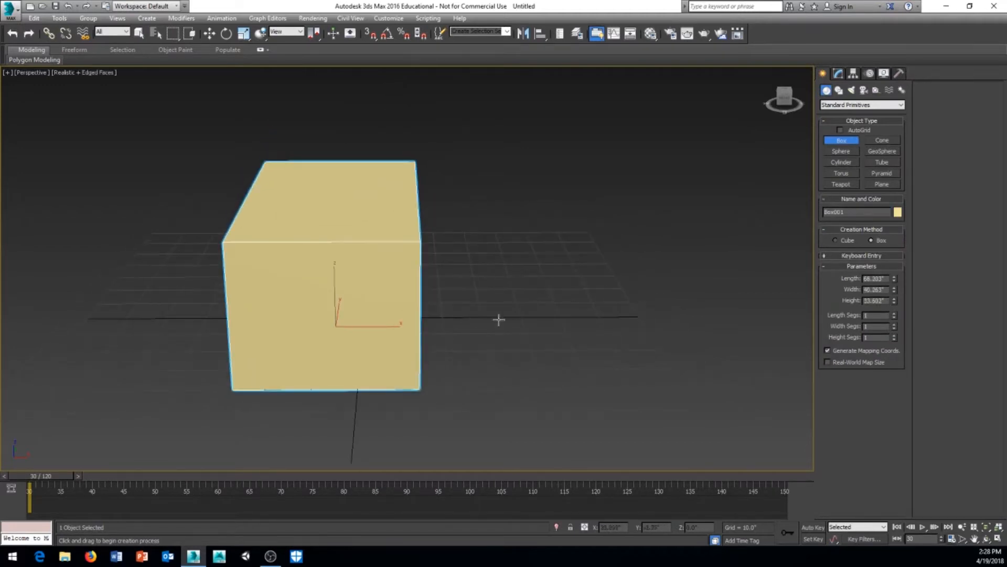
Use the Move tool to shift the box above the grid to about X 78, Z 35 inches.
alt+middle_drag(519, 310, 492, 333)
alt+middle_drag(509, 379, 412, 366)
right_click(521, 326)
right_click(522, 326)
click(548, 334)
scroll(411, 367, down, 3)
drag(355, 335, 489, 198)
middle_drag(506, 367, 504, 373)
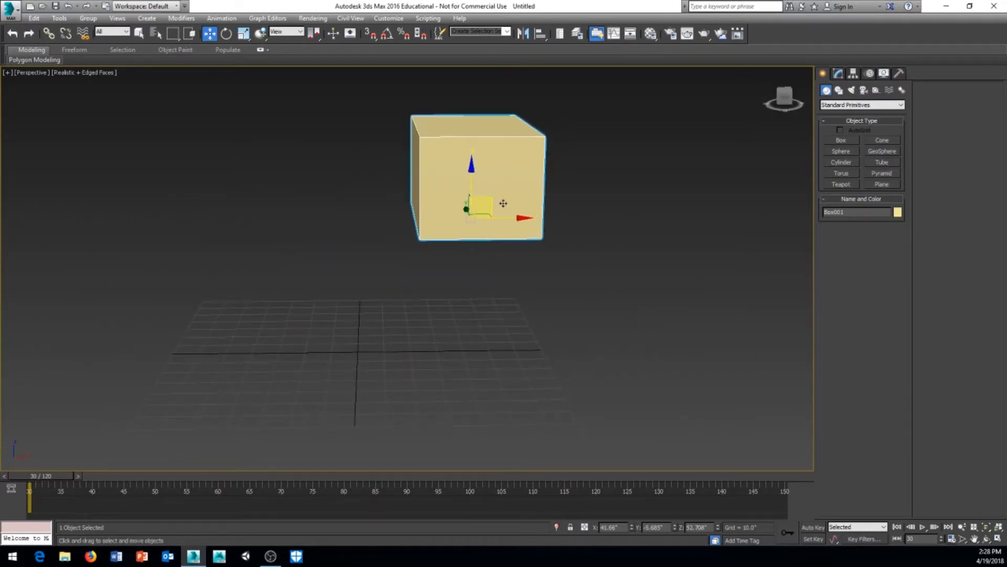
drag(484, 199, 422, 246)
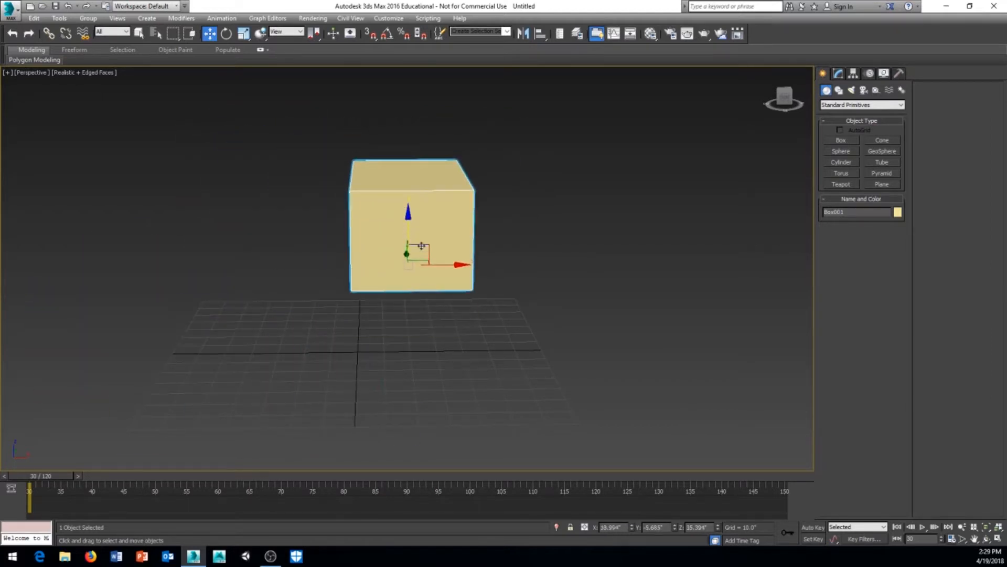
drag(473, 268, 636, 271)
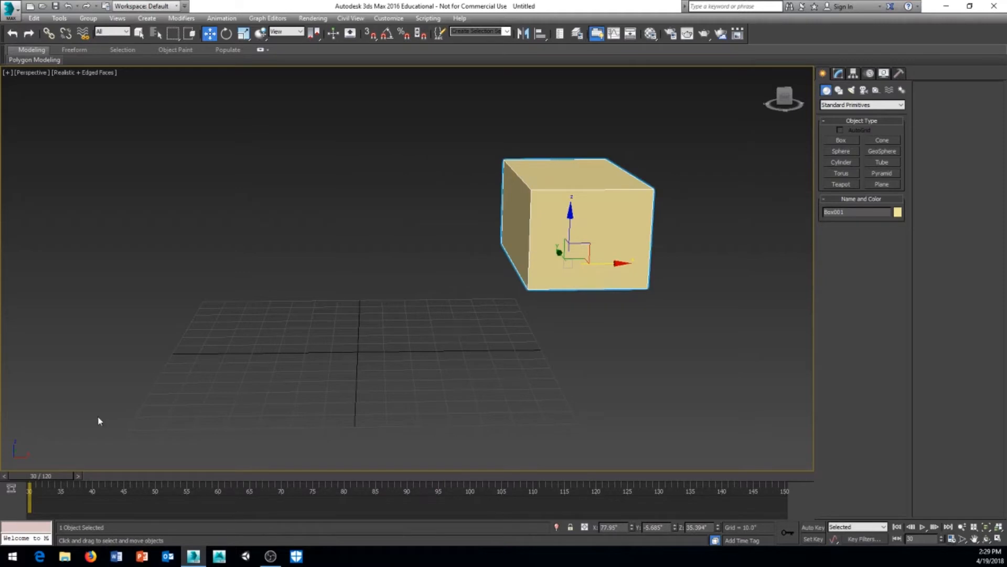
Move the time slider to frame 40 and adjust the active time range to run from frame 0 to 100.
mouse_move(55, 478)
mouse_down()
mouse_move(682, 488)
mouse_move(72, 521)
mouse_move(231, 494)
mouse_up()
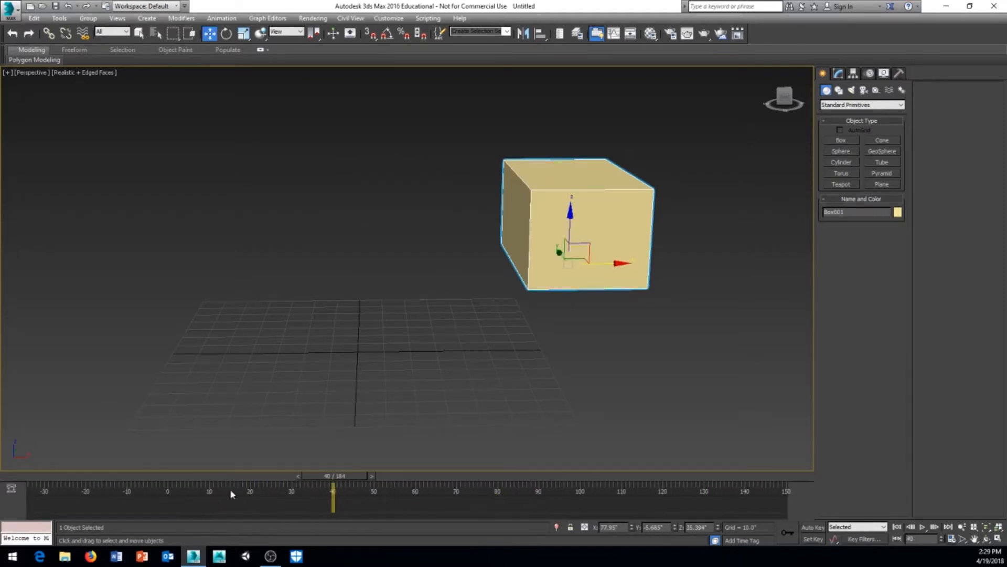
mouse_move(146, 506)
ctrl+alt+mouse_down()
mouse_move(201, 508)
mouse_move(125, 516)
mouse_move(152, 513)
ctrl+alt+mouse_up()
ctrl+alt+right_drag(445, 491, 593, 502)
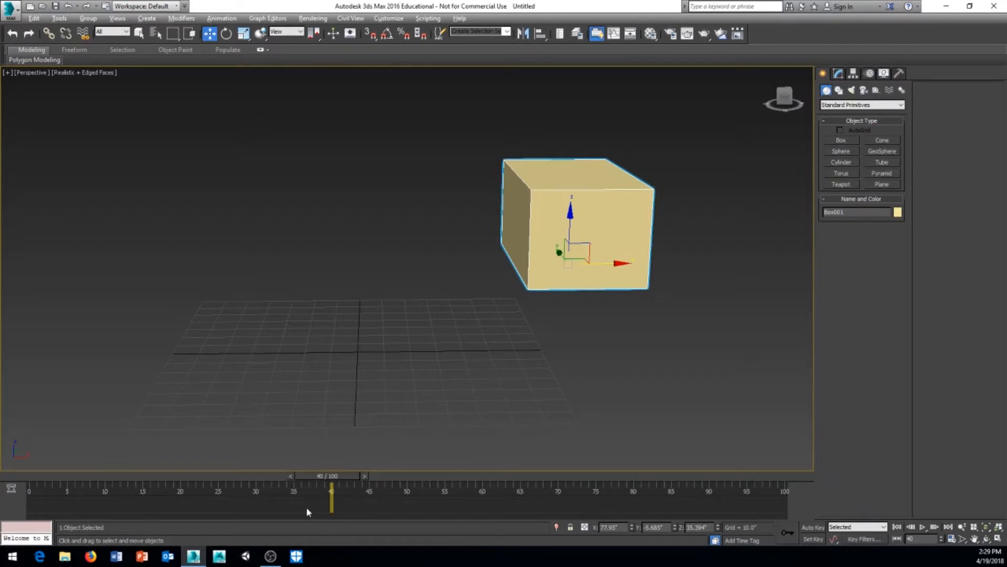
mouse_move(247, 498)
ctrl+alt+mouse_down()
mouse_move(351, 503)
mouse_move(210, 503)
mouse_move(353, 501)
mouse_move(175, 503)
mouse_move(422, 493)
mouse_move(222, 489)
mouse_move(273, 488)
mouse_move(248, 490)
ctrl+alt+mouse_up()
mouse_move(632, 499)
ctrl+alt+right_down()
mouse_move(338, 499)
mouse_move(708, 499)
mouse_move(438, 496)
mouse_move(644, 510)
ctrl+alt+right_up()
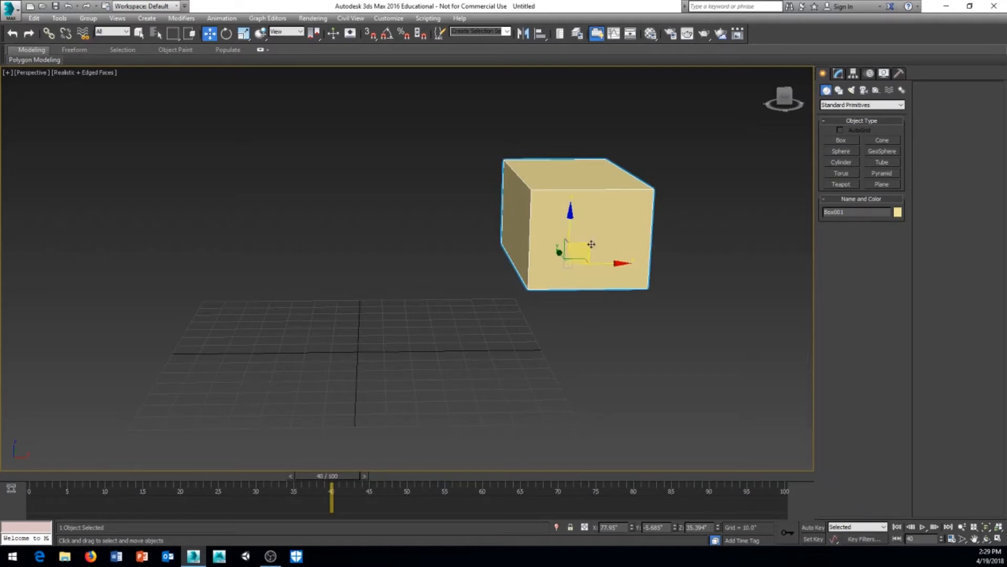
Move the box at frame 40, return to frame 0 and place the box at about X -75, Z 9.5 inches.
drag(592, 243, 367, 205)
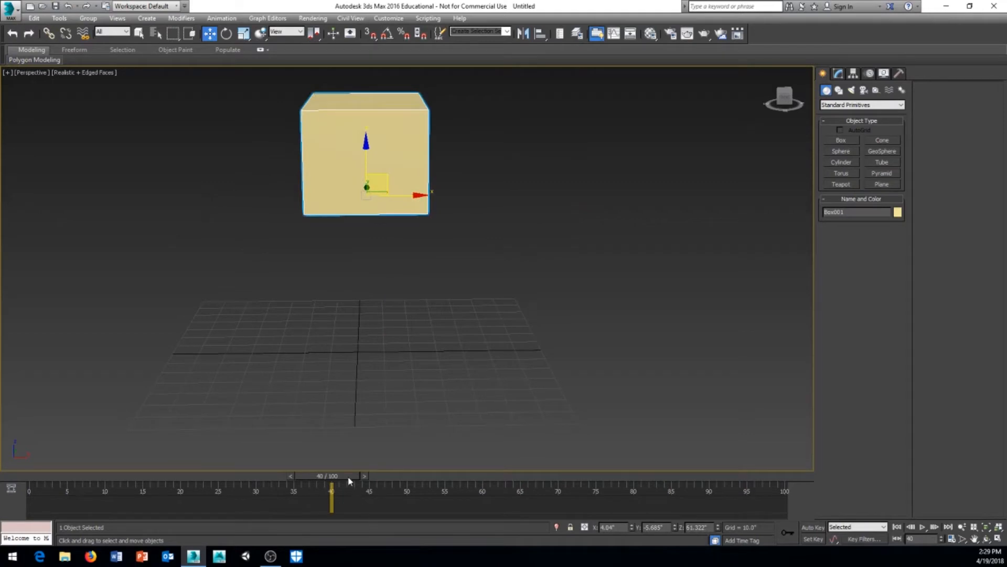
drag(349, 480, 60, 477)
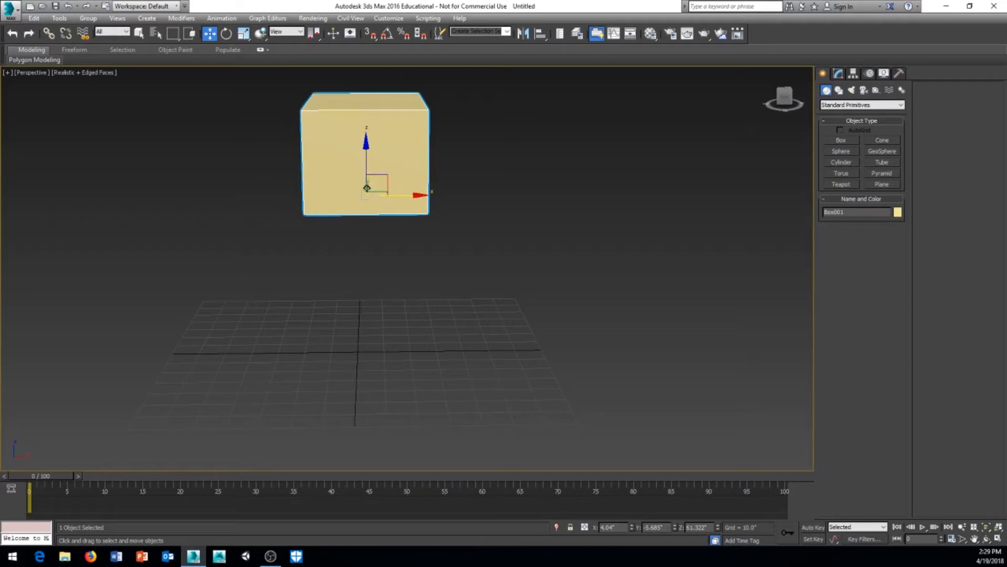
drag(384, 180, 151, 285)
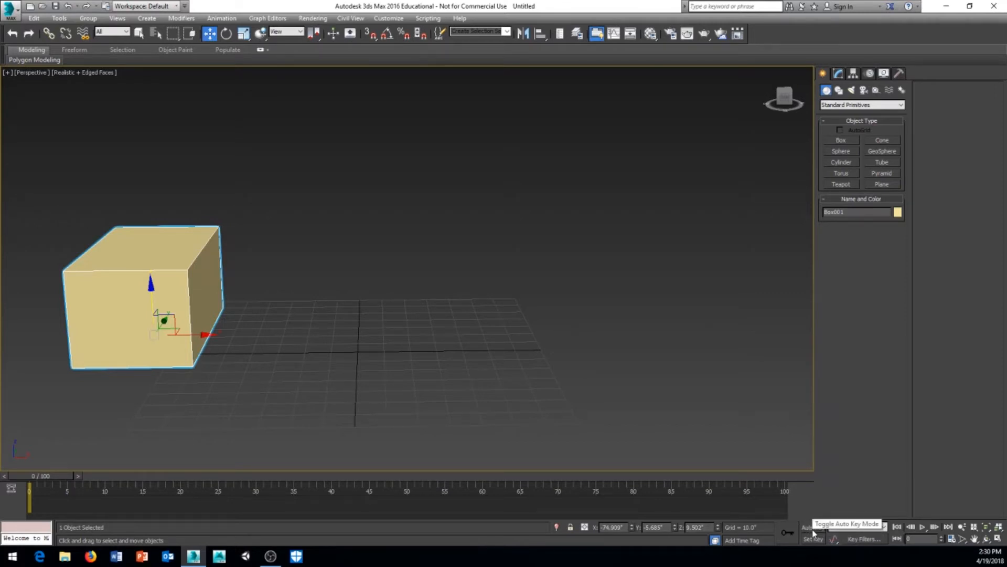
Turn on Auto Key mode for the box at frame 0.
click(813, 531)
middle_drag(488, 322, 514, 314)
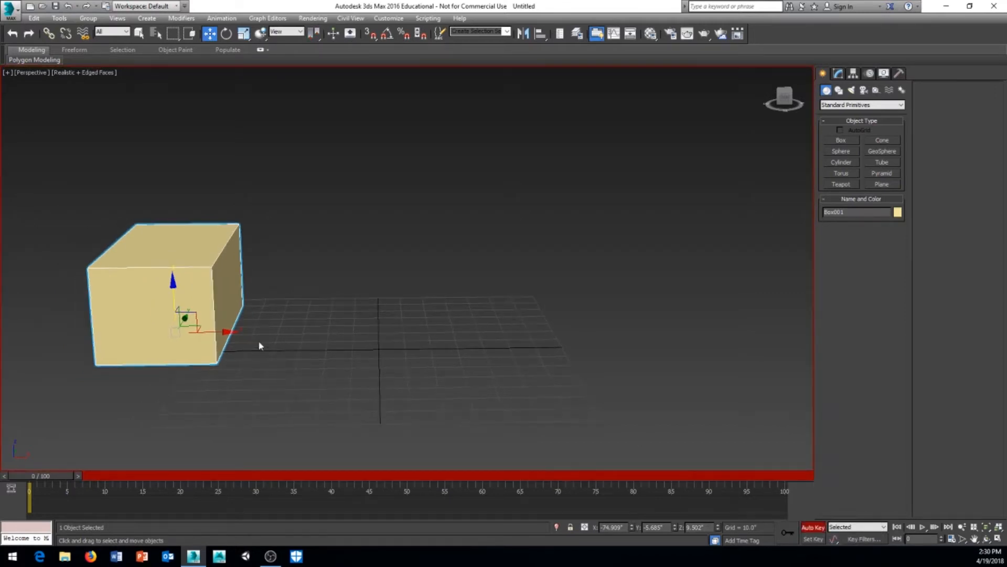
alt+middle_drag(337, 371, 277, 392)
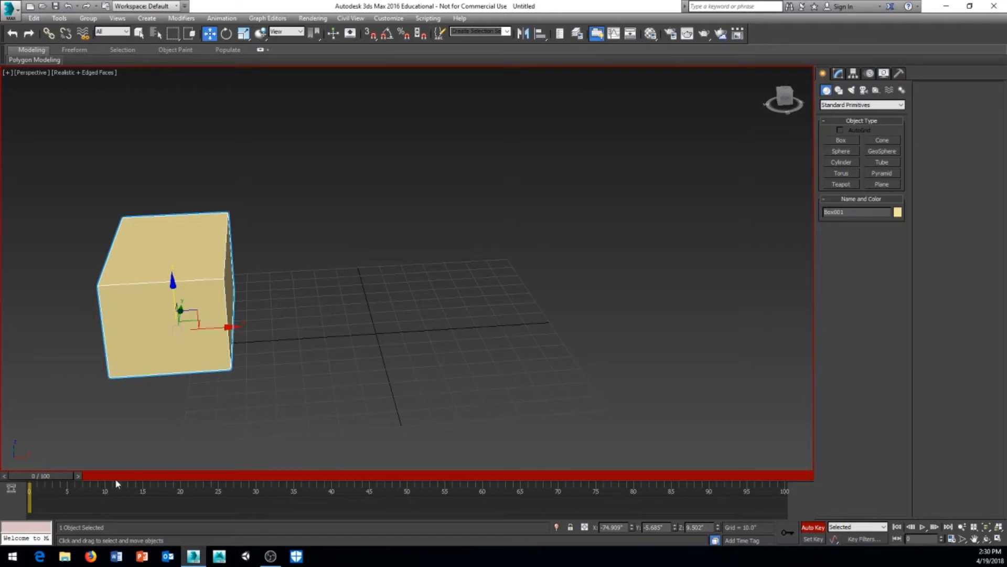
alt+middle_drag(354, 451, 61, 444)
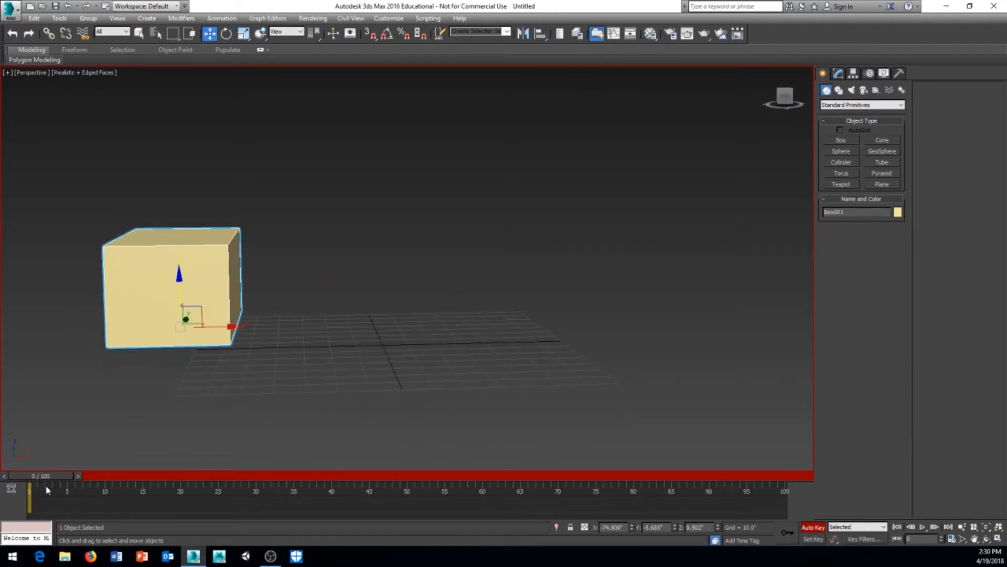
With the time slider at frame 0, move the box along the X axis to about X 13 inches.
mouse_move(45, 476)
mouse_down()
mouse_move(606, 475)
mouse_move(46, 475)
mouse_up()
middle_drag(292, 419, 330, 425)
drag(254, 326, 493, 321)
mouse_move(47, 476)
mouse_down()
mouse_move(375, 476)
mouse_move(46, 476)
mouse_up()
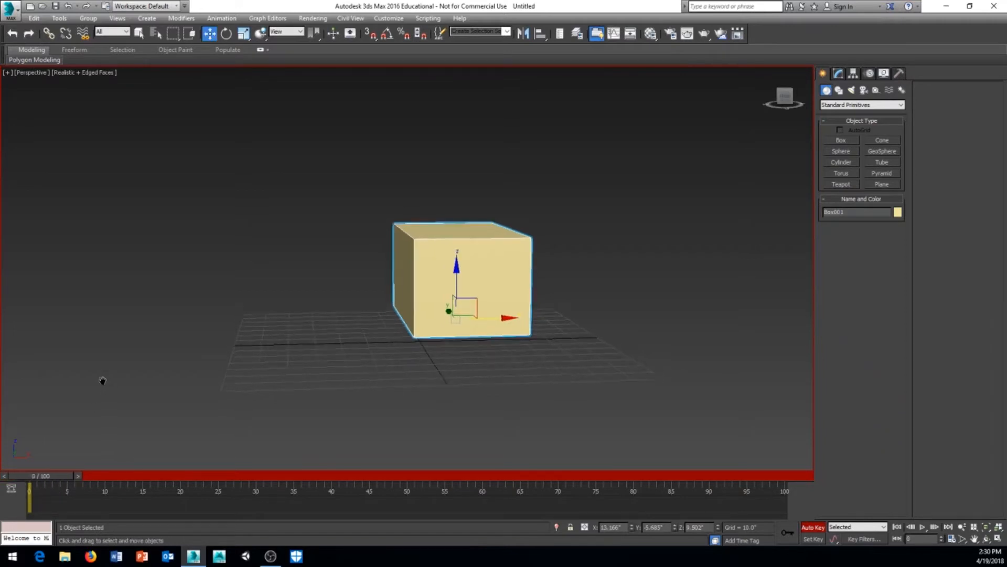
alt+middle_drag(101, 382, 313, 356)
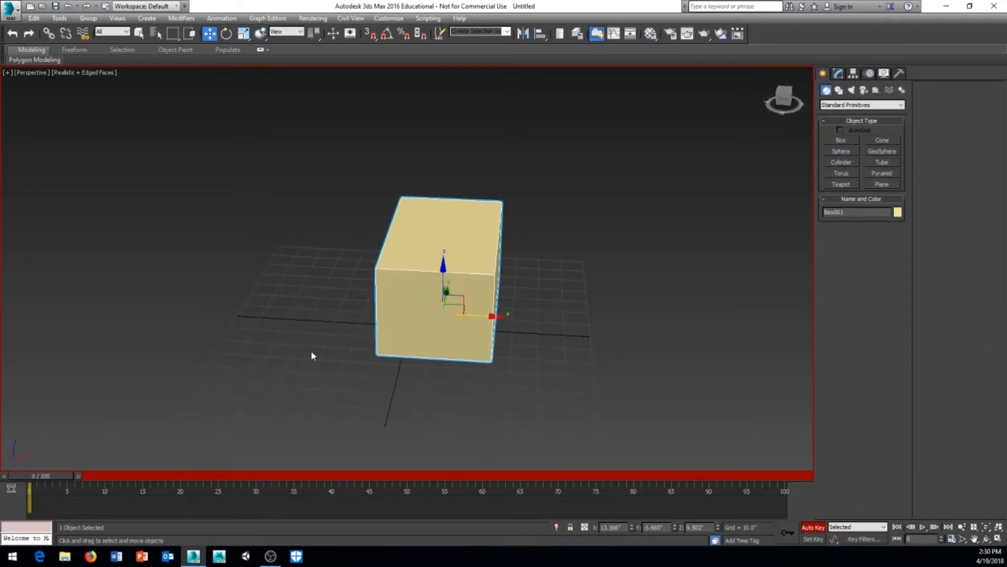
alt+middle_drag(287, 407, 203, 442)
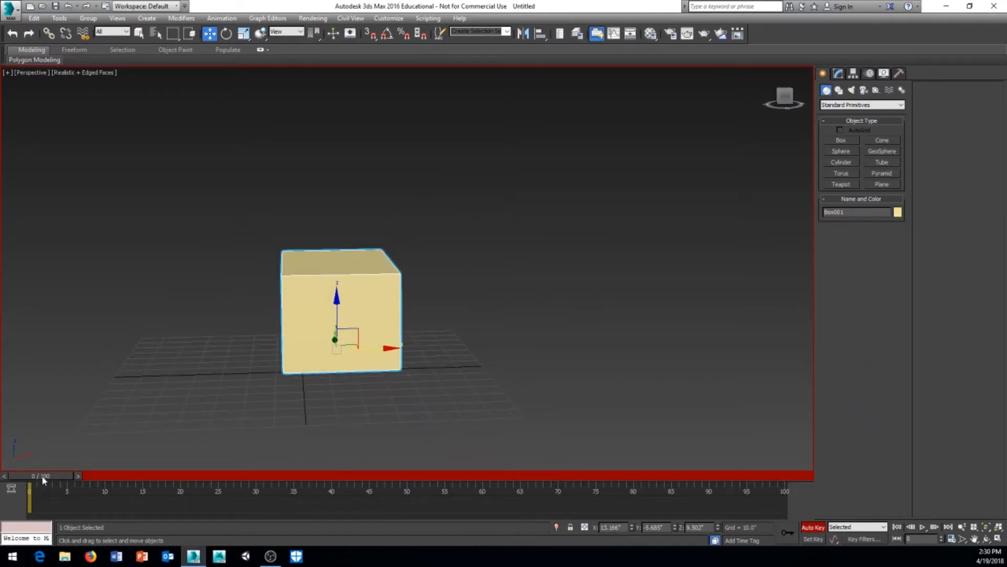
At frame 50, move the box along the X axis to about X -101 inches to key its position.
drag(44, 476, 417, 478)
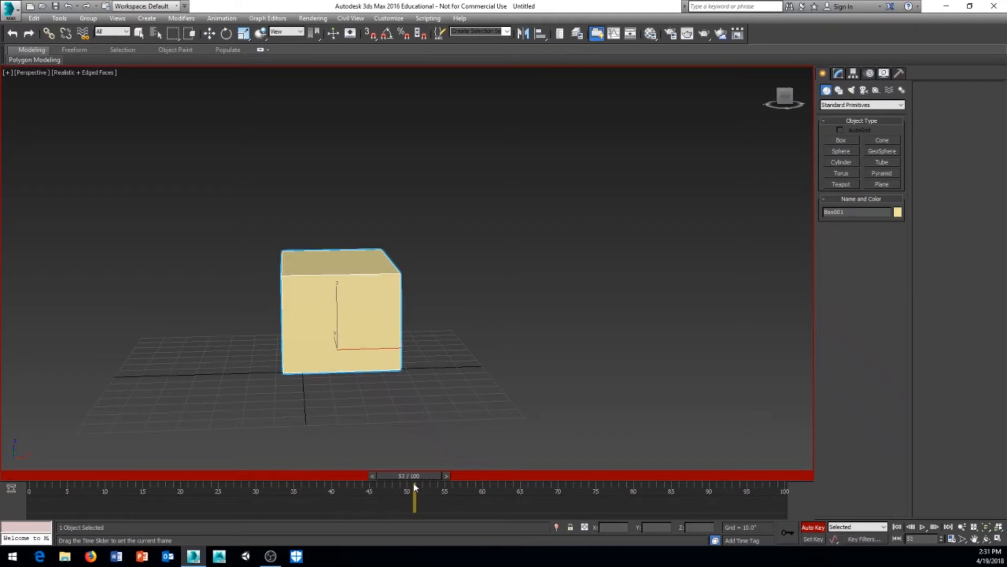
key(w)
middle_drag(542, 408, 580, 404)
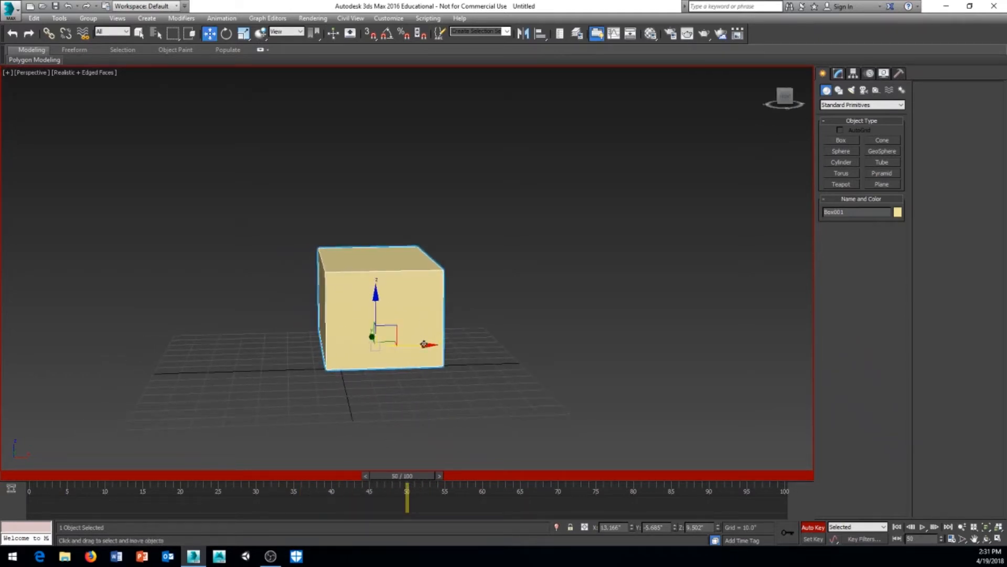
drag(426, 344, 119, 351)
Scrub the animation between frames 50 and 74 and examine the box's position keys at frames 0 and 50.
middle_drag(393, 394, 510, 394)
drag(431, 483, 609, 475)
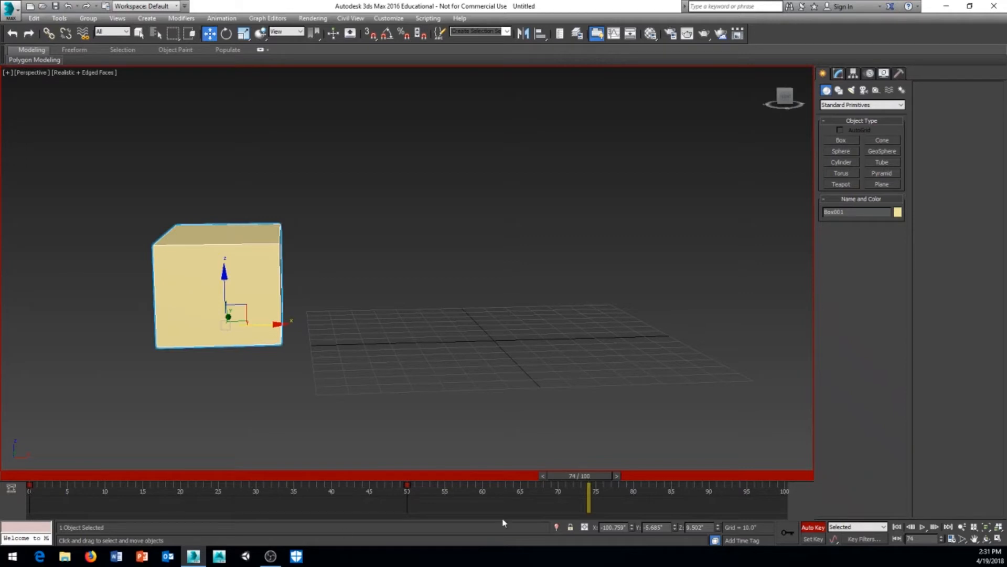
drag(613, 478, 404, 512)
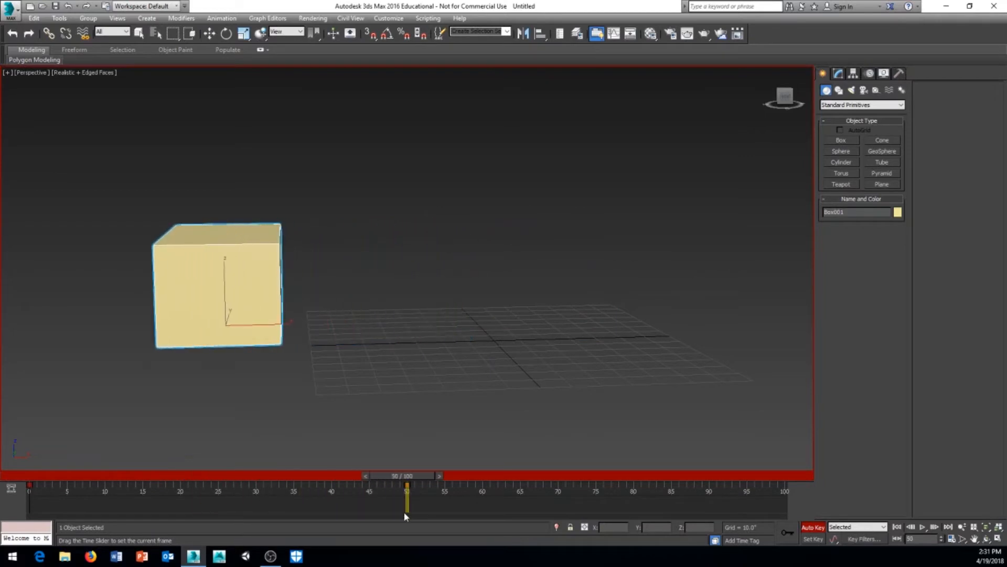
key(w)
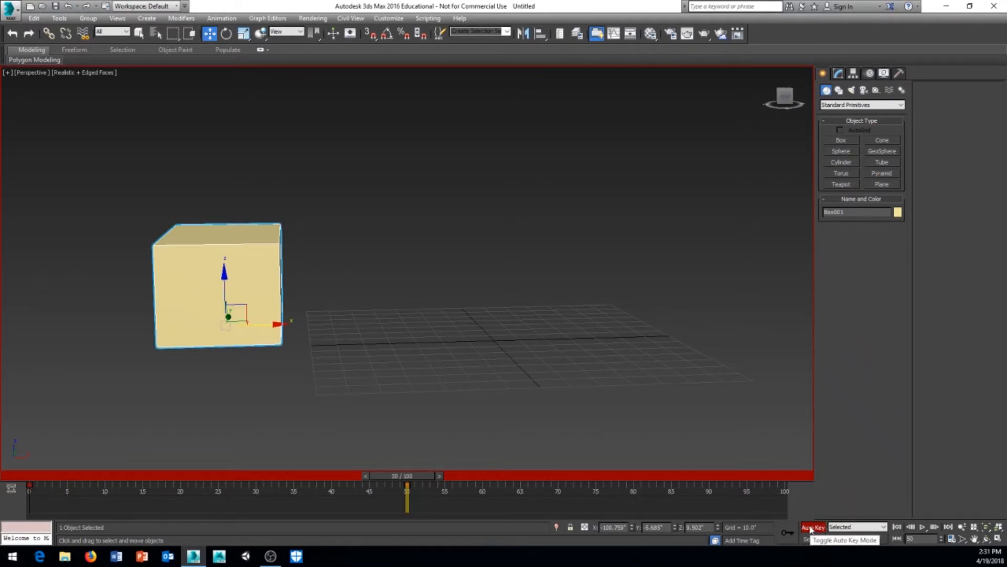
drag(419, 477, 526, 477)
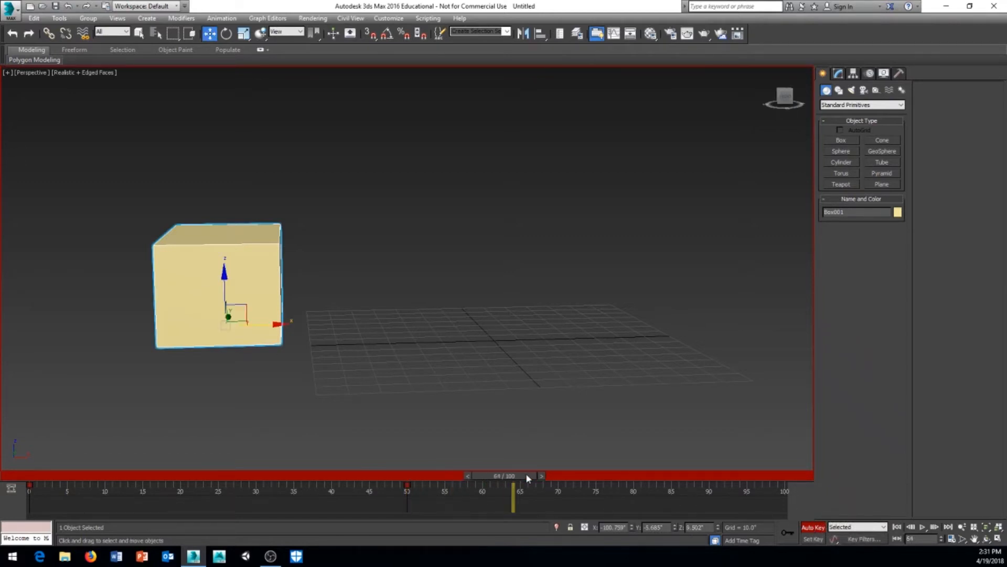
click(33, 492)
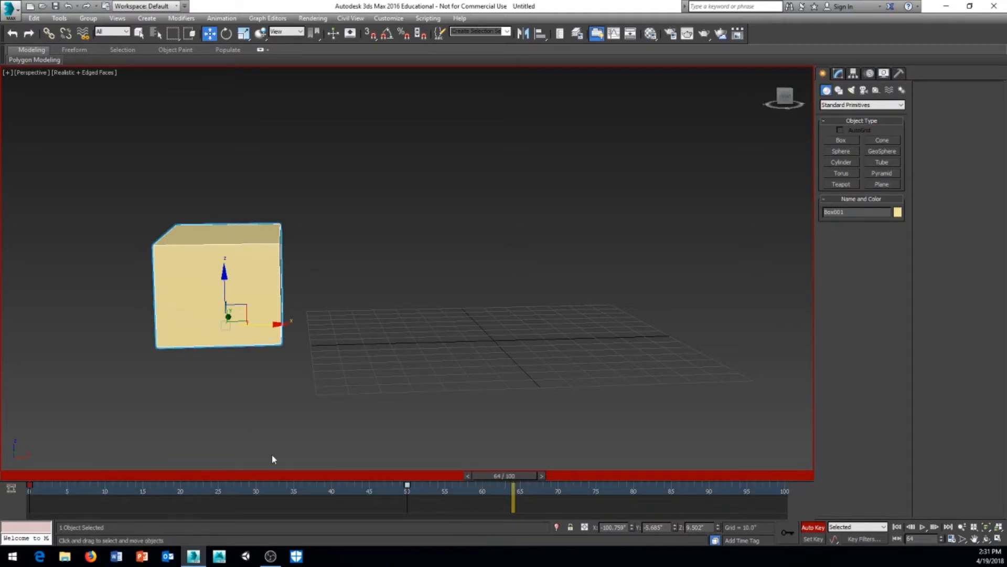
middle_drag(273, 455, 289, 445)
click(380, 505)
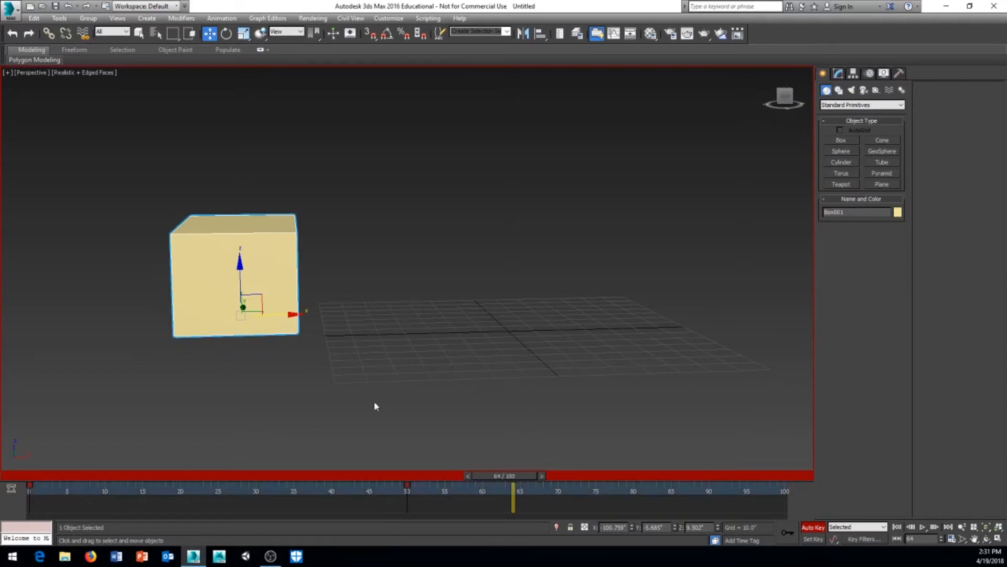
alt+middle_drag(374, 406, 418, 526)
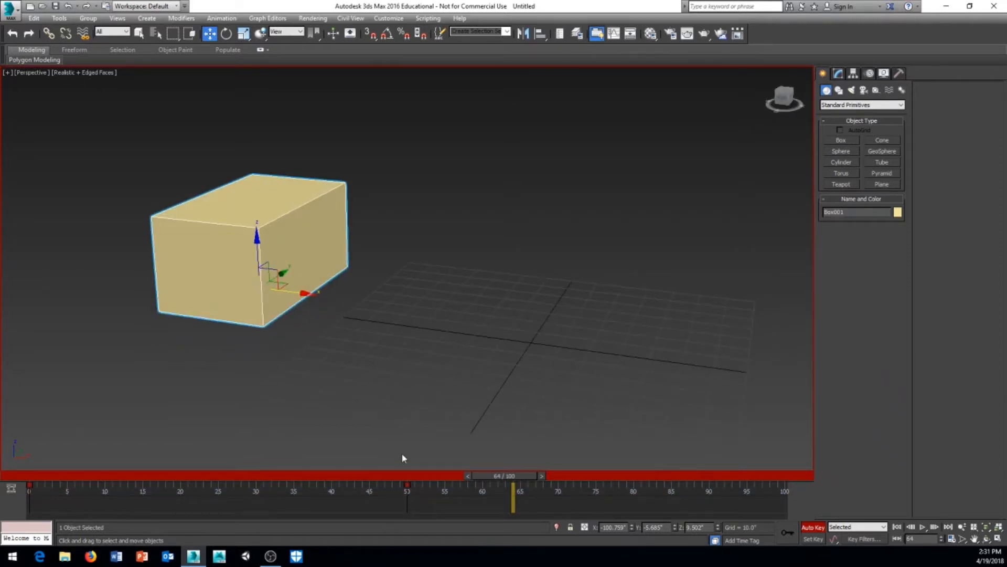
middle_drag(405, 458, 402, 458)
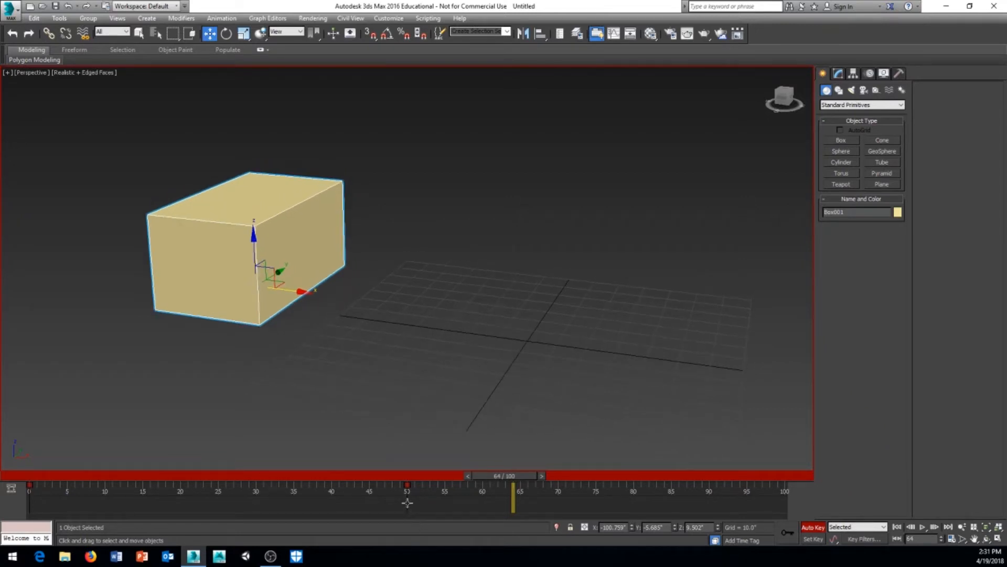
alt+middle_drag(407, 494, 341, 426)
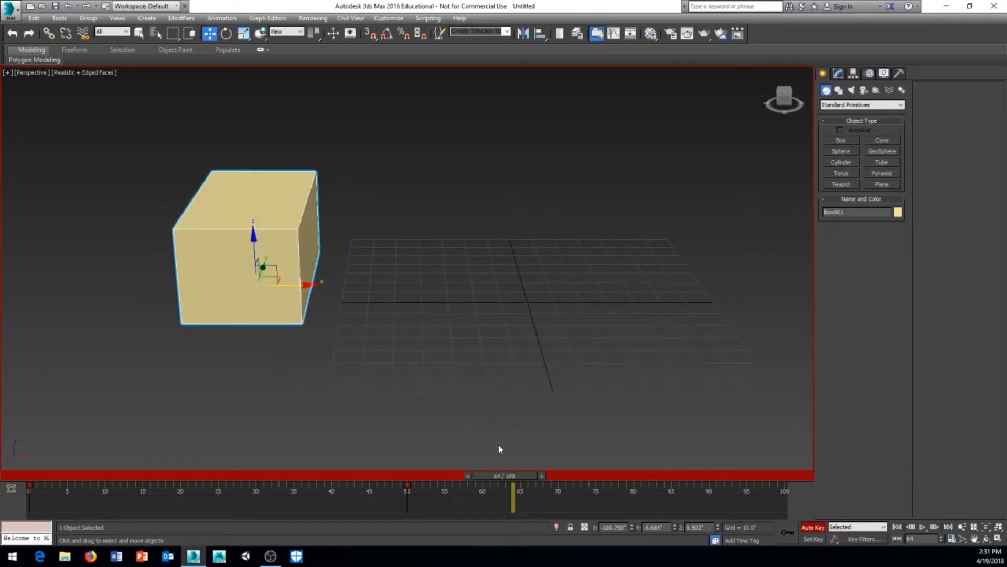
At frame 60, rotate the box about the Y axis by about 54.5 degrees to key its rotation.
drag(503, 485, 482, 478)
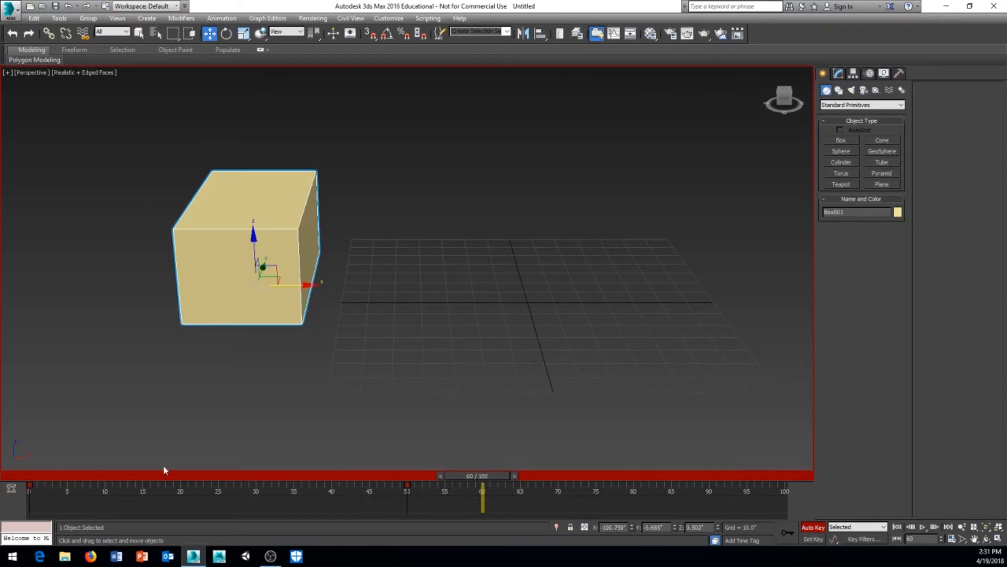
mouse_move(274, 376)
alt+middle_down()
mouse_move(288, 396)
mouse_move(288, 386)
alt+middle_up()
right_click(357, 252)
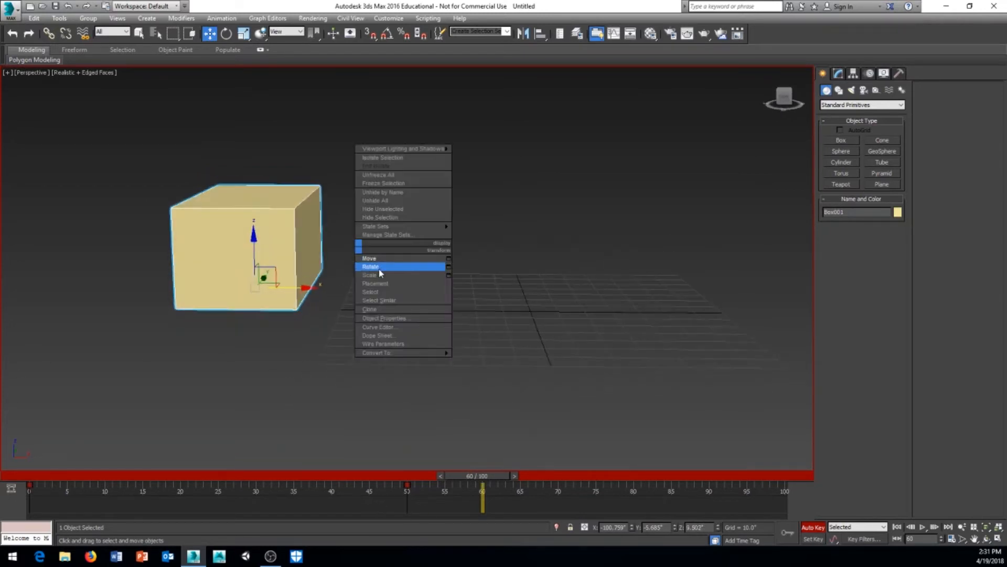
click(379, 269)
drag(288, 253, 399, 409)
At frame 70, scale the box uniformly to about 201 percent to key its scale.
drag(479, 475, 593, 476)
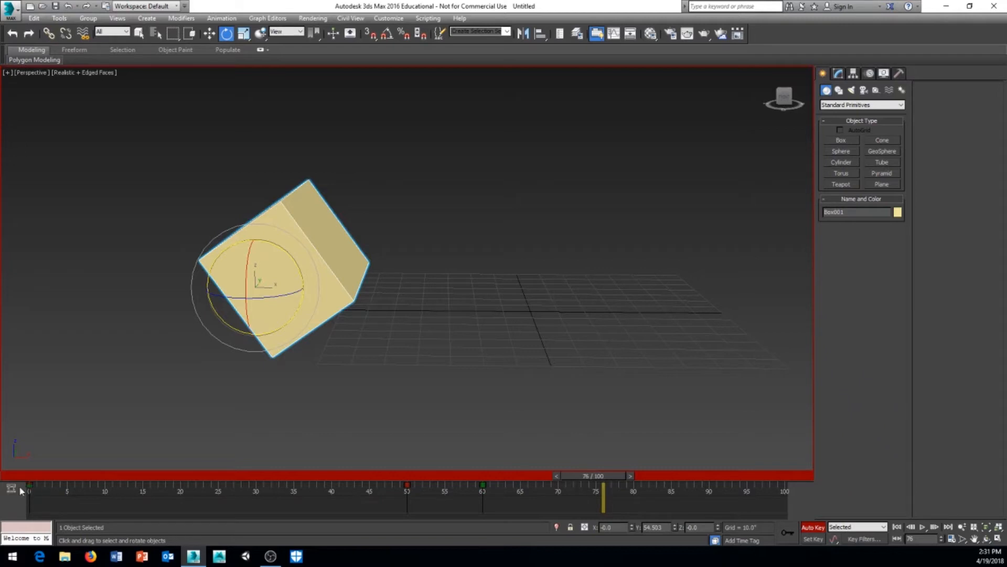
drag(596, 479, 559, 479)
right_click(475, 309)
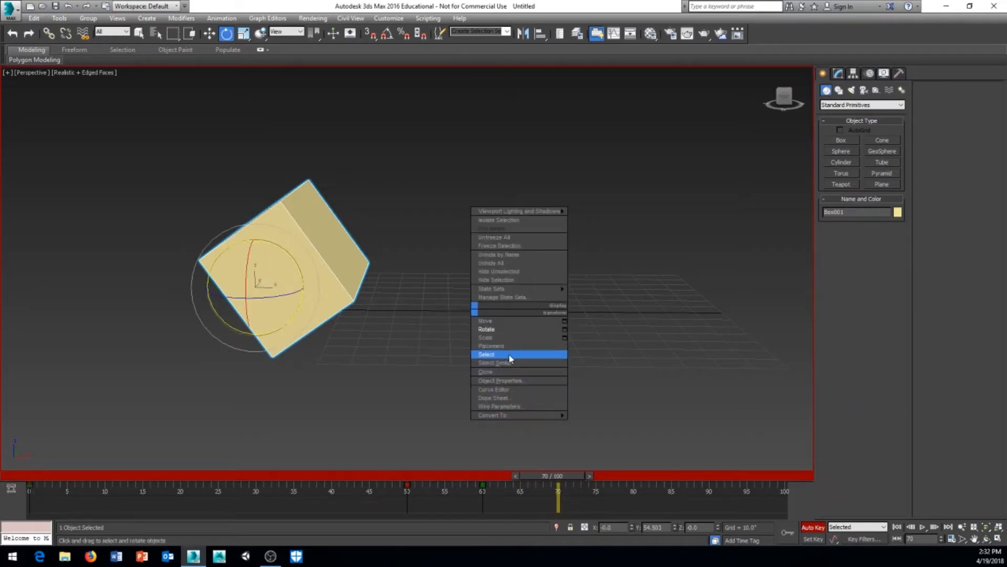
click(504, 337)
drag(248, 294, 270, 225)
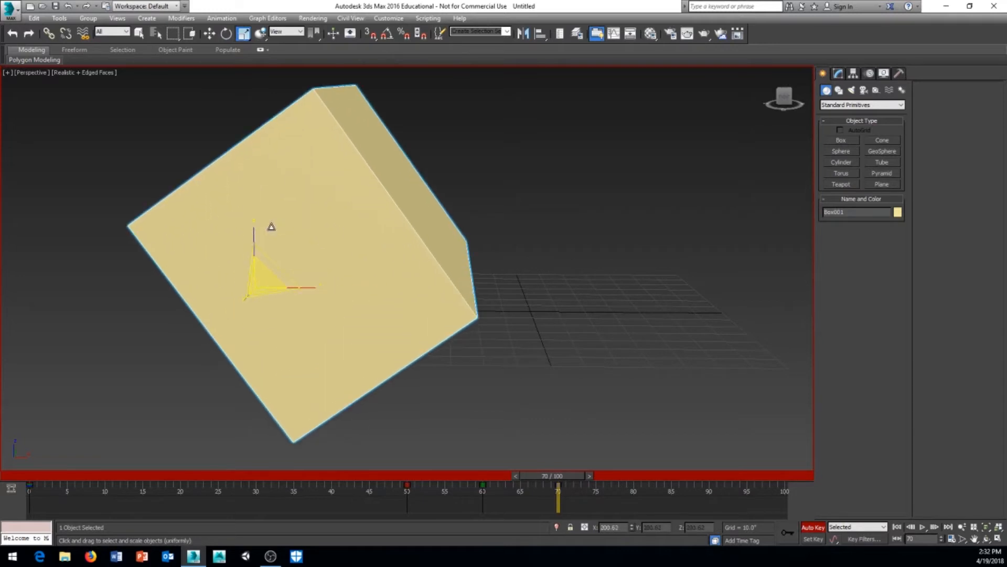
Scrub to frame 82 and back to 70, examining the position, rotation and scale keys and the box from several angles.
drag(570, 479, 641, 477)
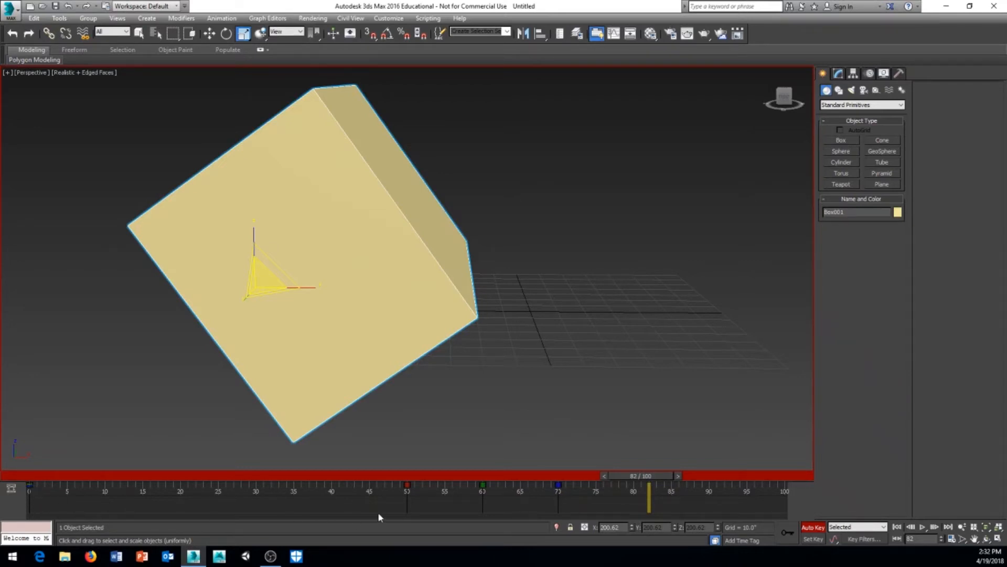
drag(351, 493, 590, 501)
click(423, 500)
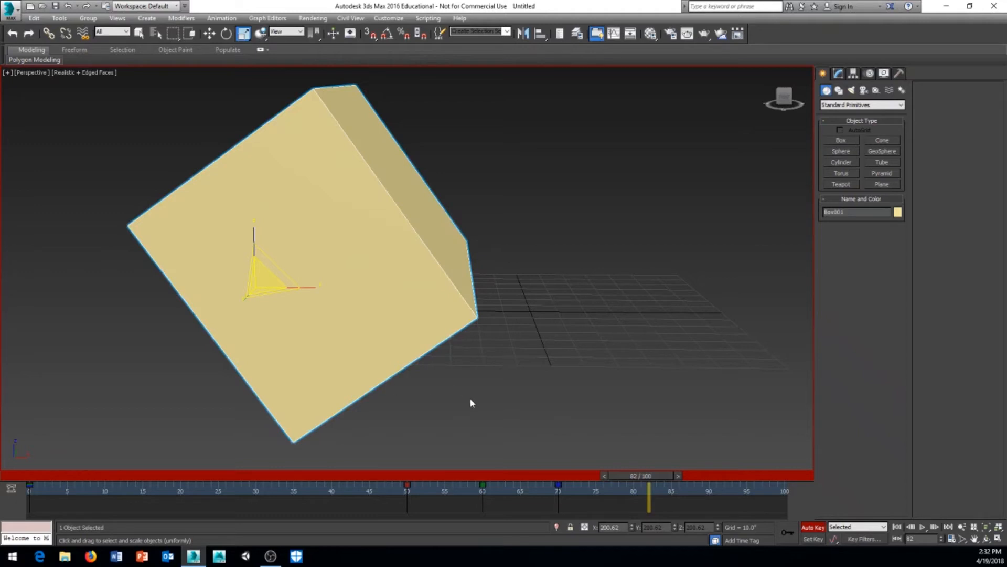
mouse_move(472, 403)
alt+middle_down()
mouse_move(490, 346)
mouse_move(539, 387)
mouse_move(479, 398)
mouse_move(463, 390)
alt+middle_up()
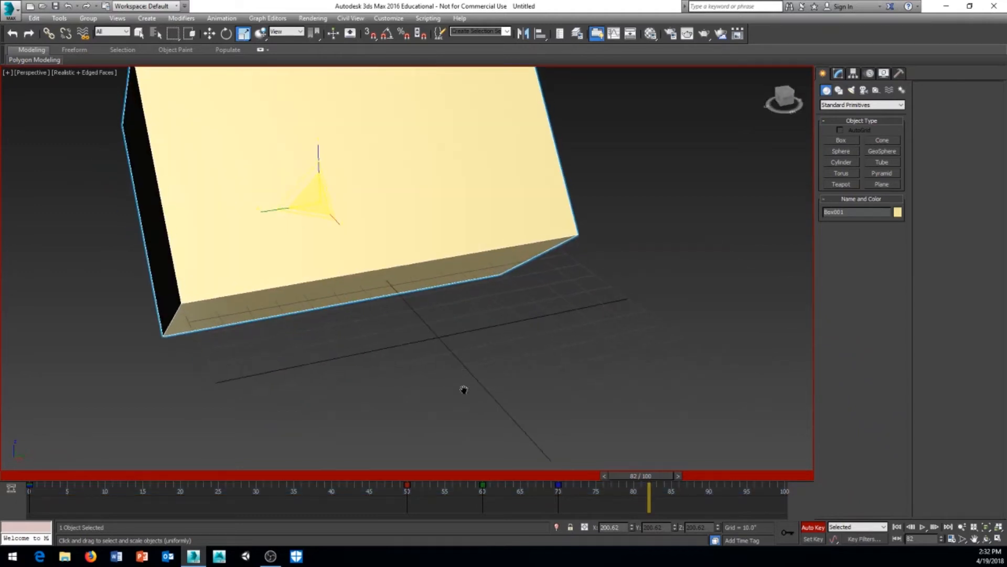
scroll(464, 389, down, 3)
drag(656, 478, 569, 480)
alt+middle_drag(354, 374, 446, 348)
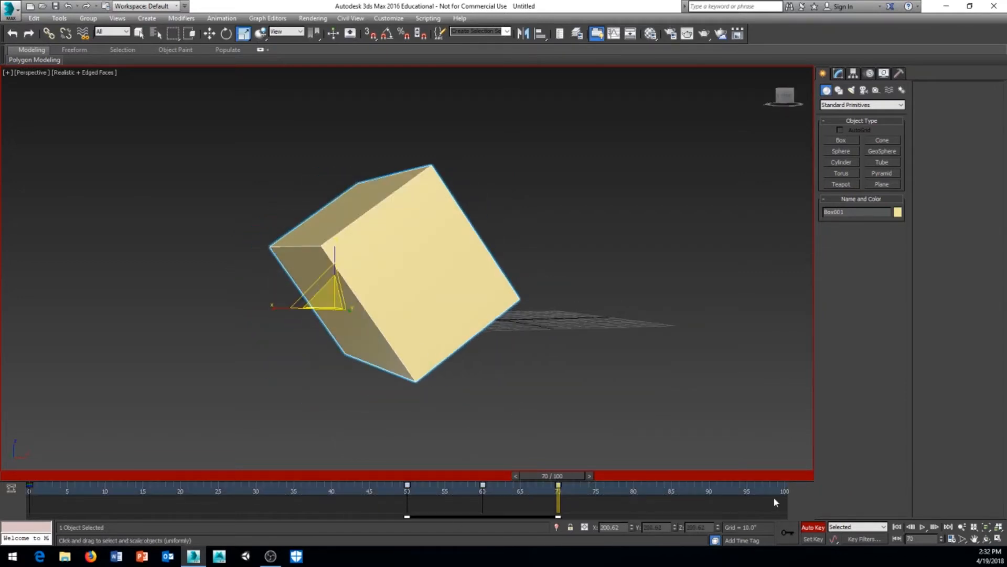
middle_drag(598, 457, 587, 417)
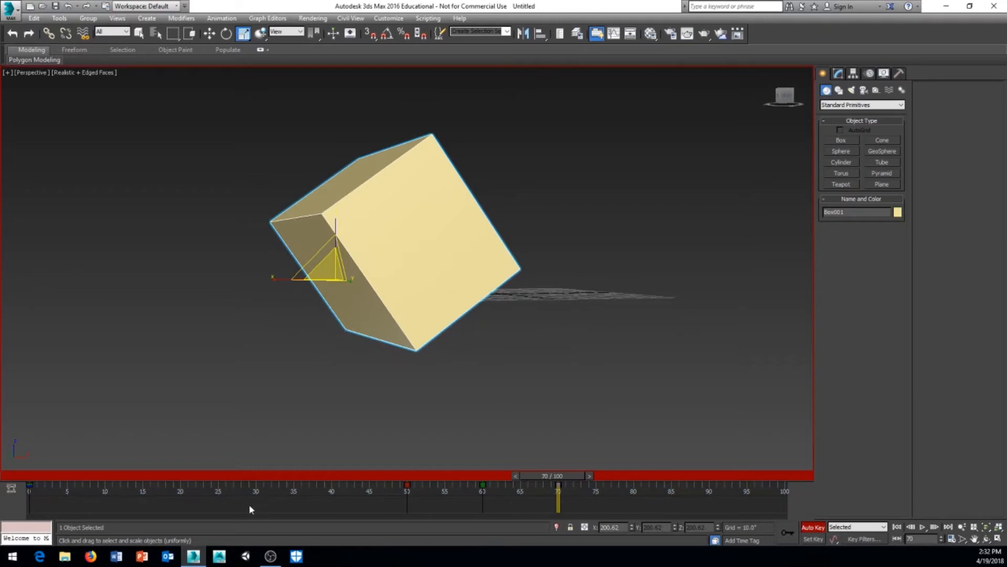
Examine the timeline's Configure options and the selection range shown for the keys from frame 50 to 70.
right_click(354, 499)
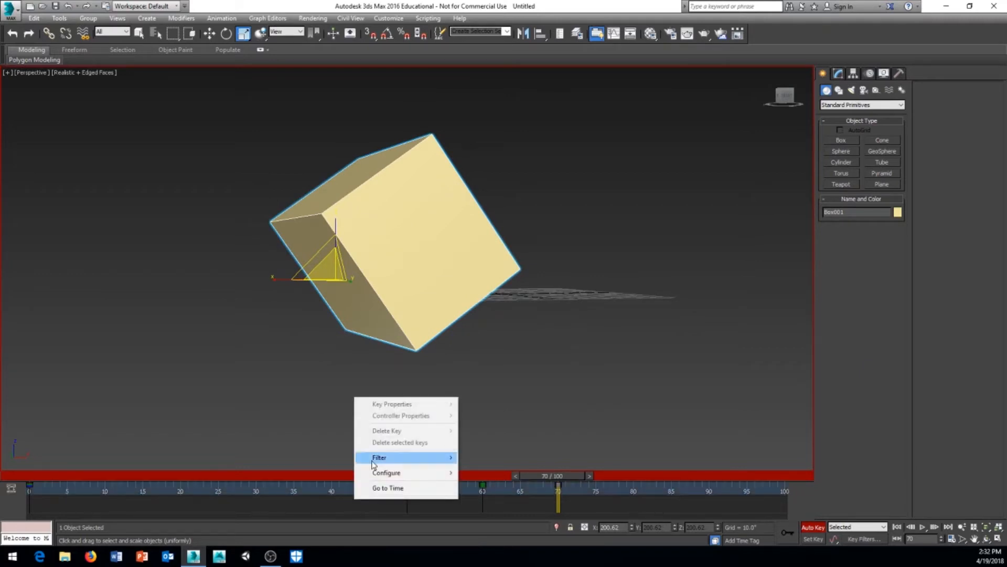
mouse_move(391, 473)
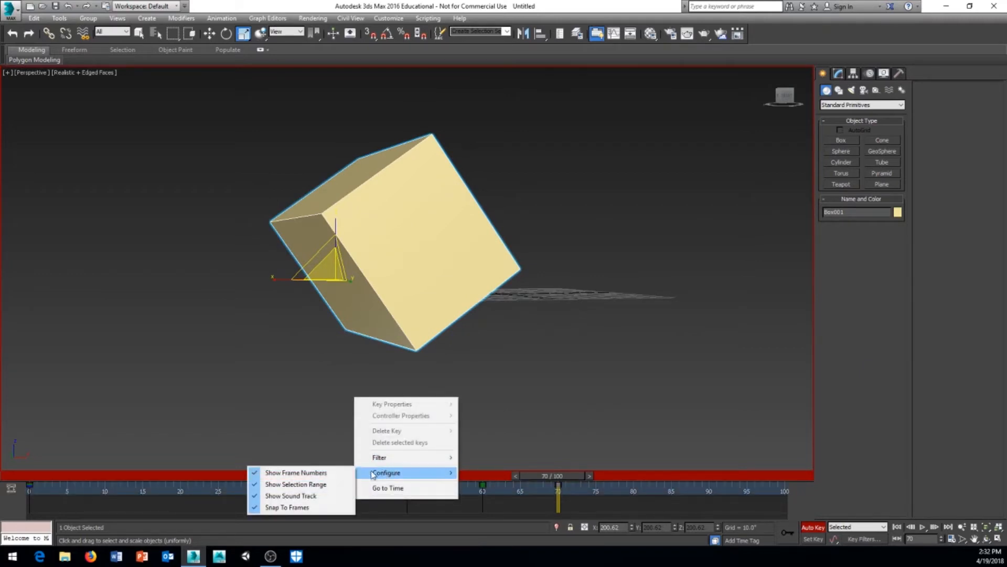
click(294, 495)
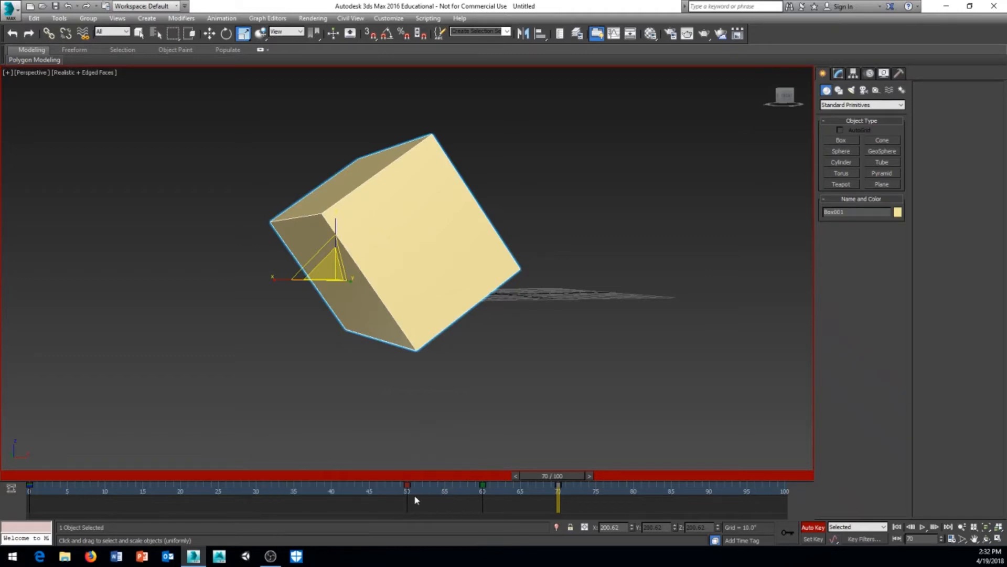
drag(385, 491, 656, 499)
click(440, 507)
right_click(369, 487)
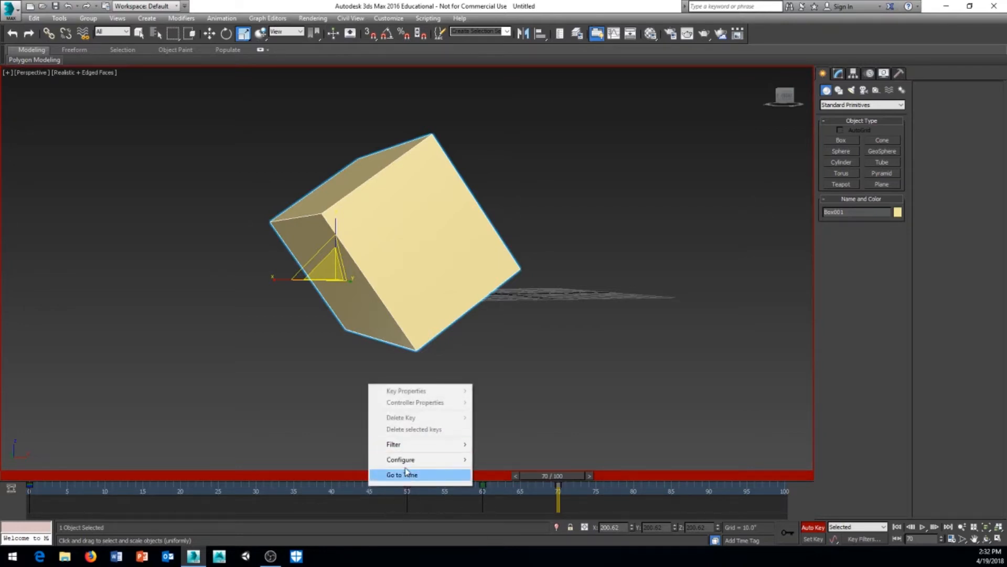
mouse_move(405, 461)
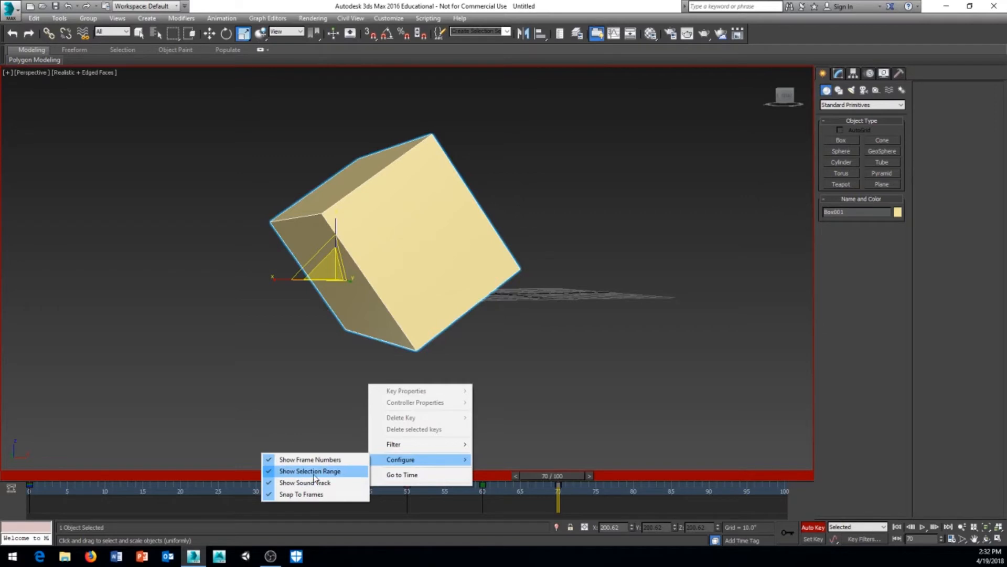
click(240, 487)
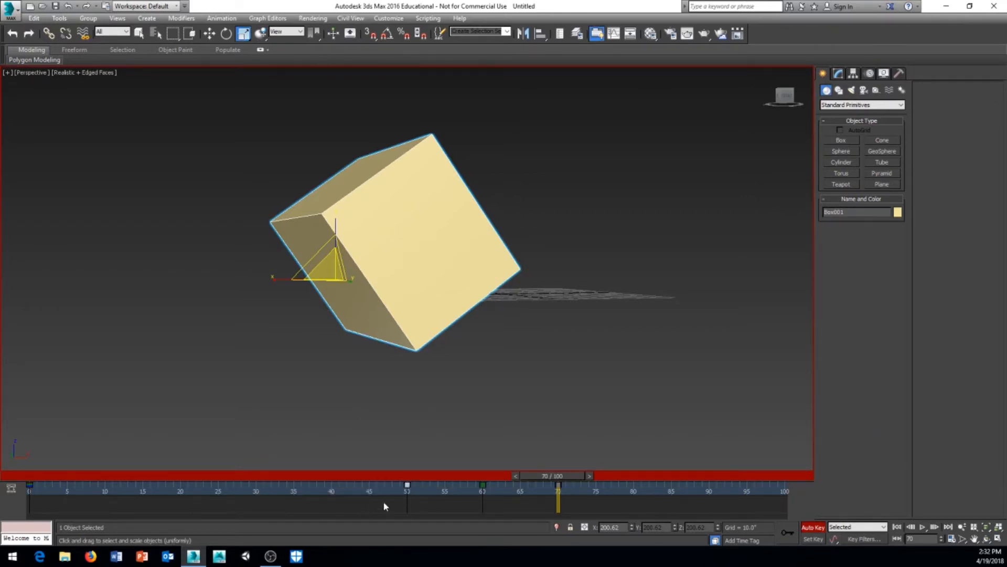
Move the position key from frame 50 to frame 30 and place a copy of it at frame 40.
drag(407, 493, 257, 499)
shift+drag(256, 498, 331, 498)
Select the keys from frame 30 to 70, compress their range to end at frame 62, and shift them to start at frame 20.
drag(459, 492, 588, 495)
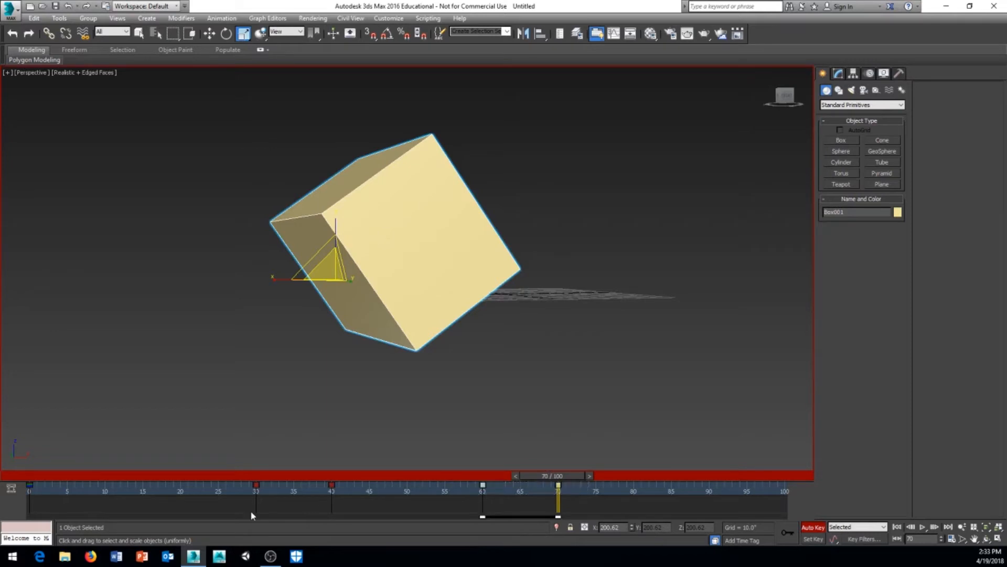
drag(208, 503, 652, 518)
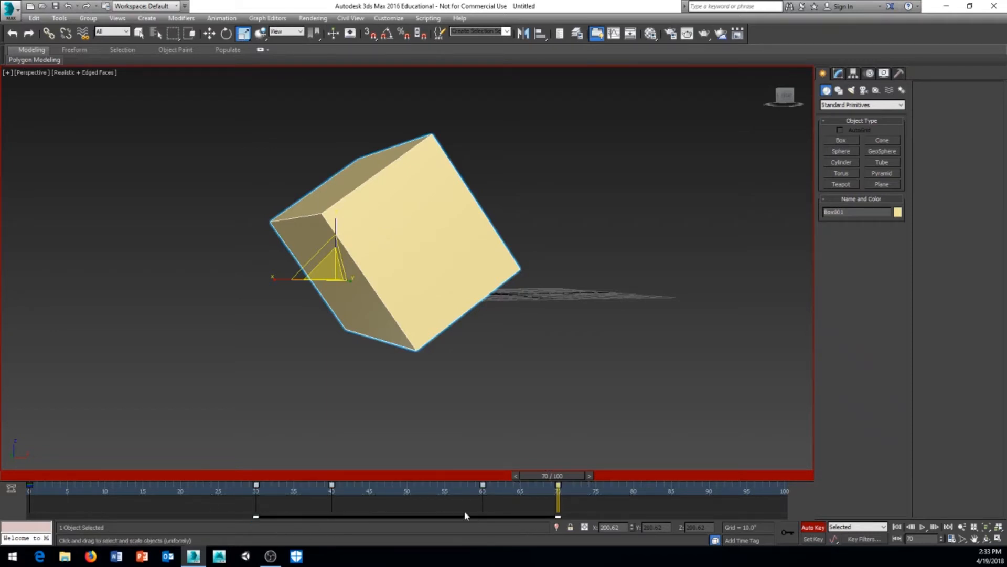
drag(557, 516, 497, 516)
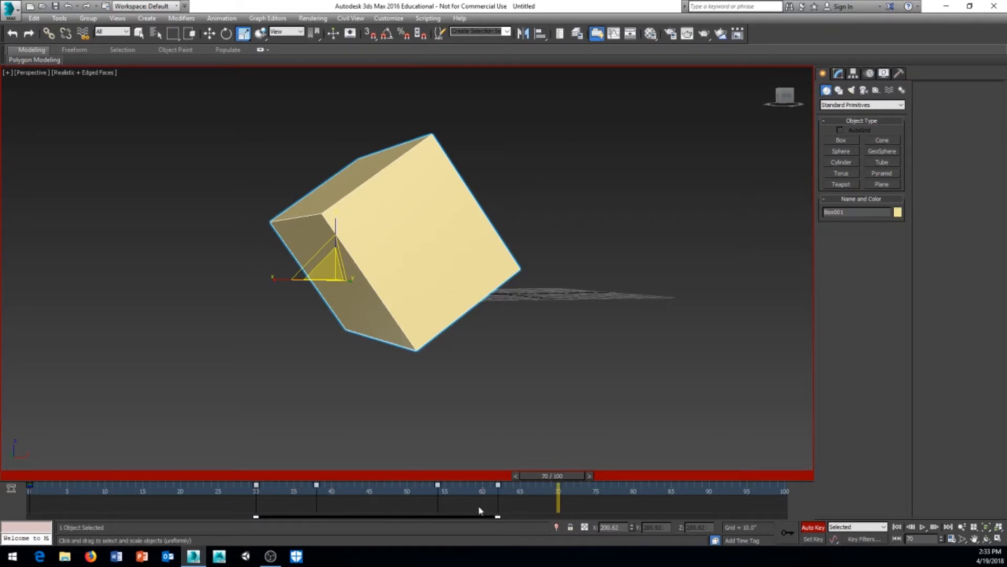
drag(435, 498, 363, 502)
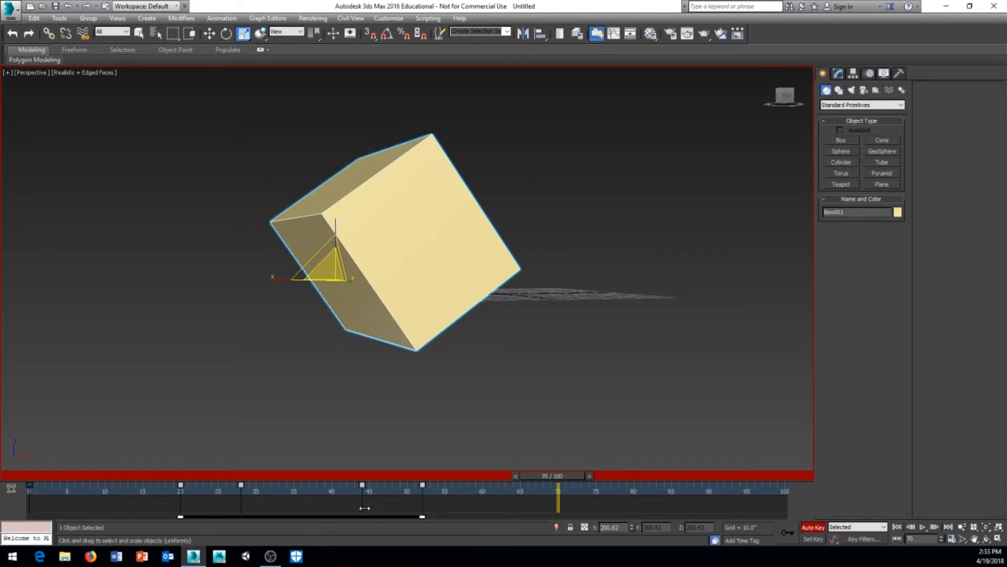
Copy the four selected keys 40 frames ahead to frames 60 through 92 and delete the copies.
shift+drag(361, 505, 665, 511)
drag(776, 506, 124, 496)
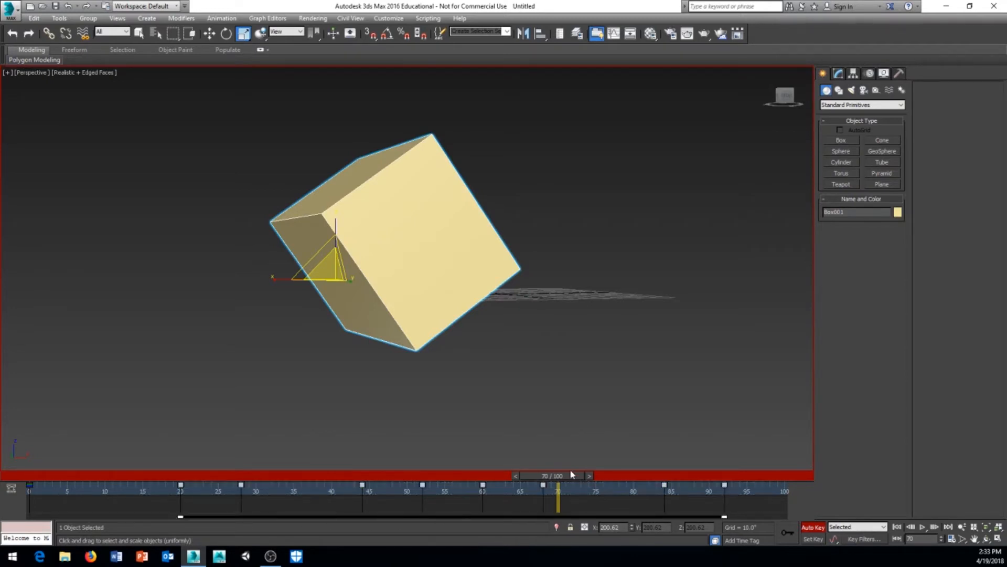
drag(565, 474, 400, 519)
key(r)
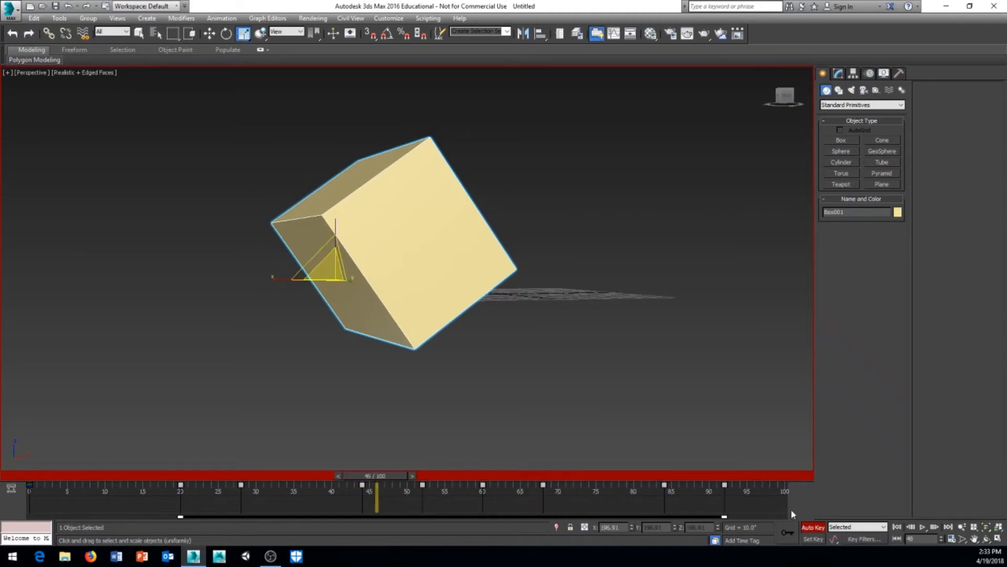
drag(776, 509, 428, 521)
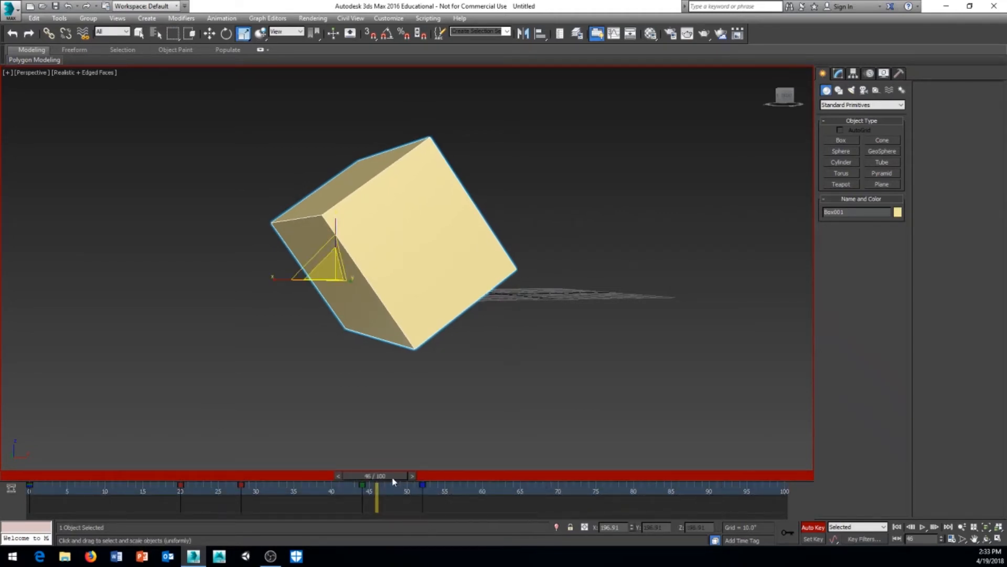
key(Delete)
Return the time slider to frame 0.
drag(392, 477, 18, 489)
key(r)
alt+middle_drag(401, 411, 426, 387)
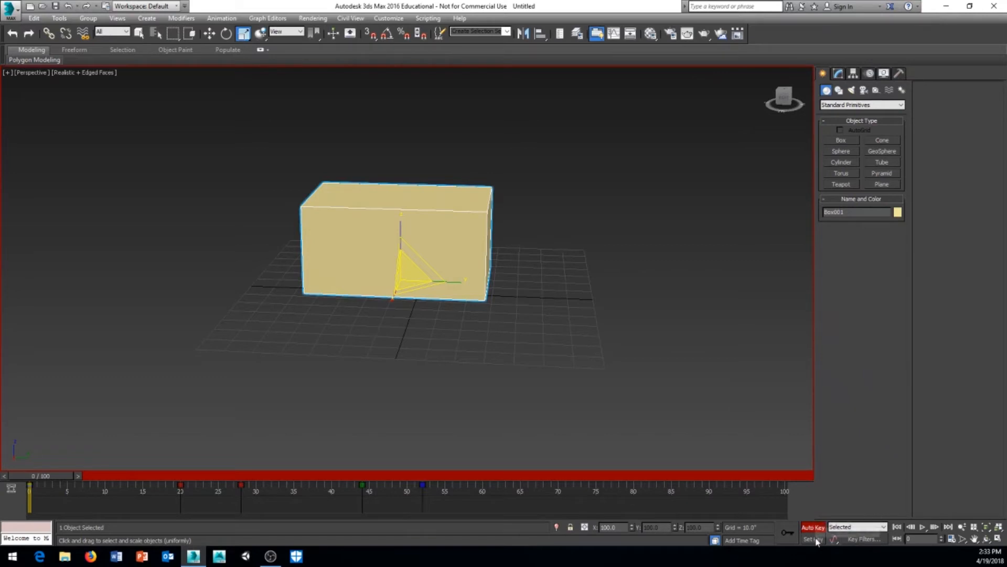
Move the time slider to frame 78, select all the box's keys and compress their range to end at frame 25.
drag(52, 479, 625, 531)
drag(457, 494, 79, 506)
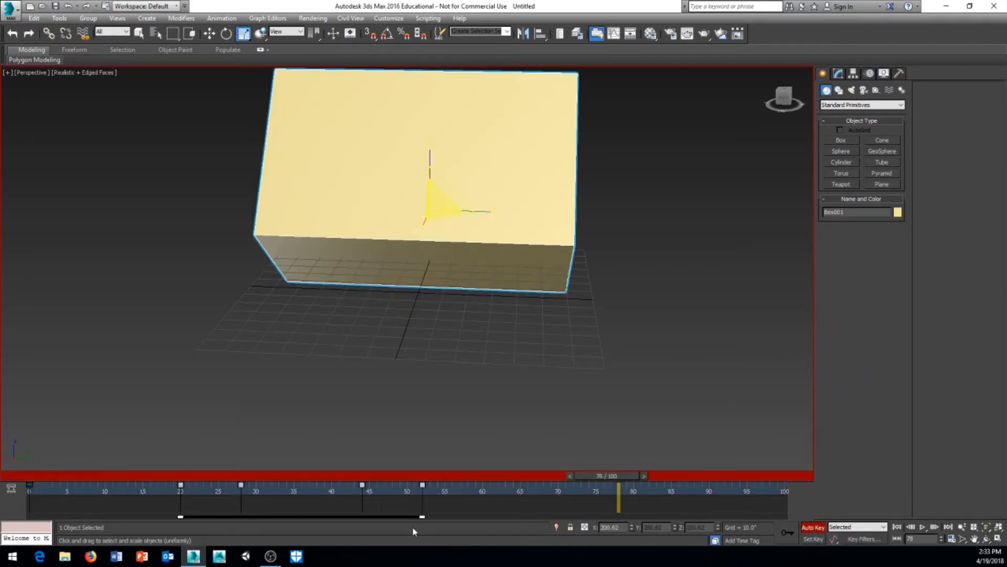
drag(492, 495, 16, 496)
drag(422, 518, 217, 517)
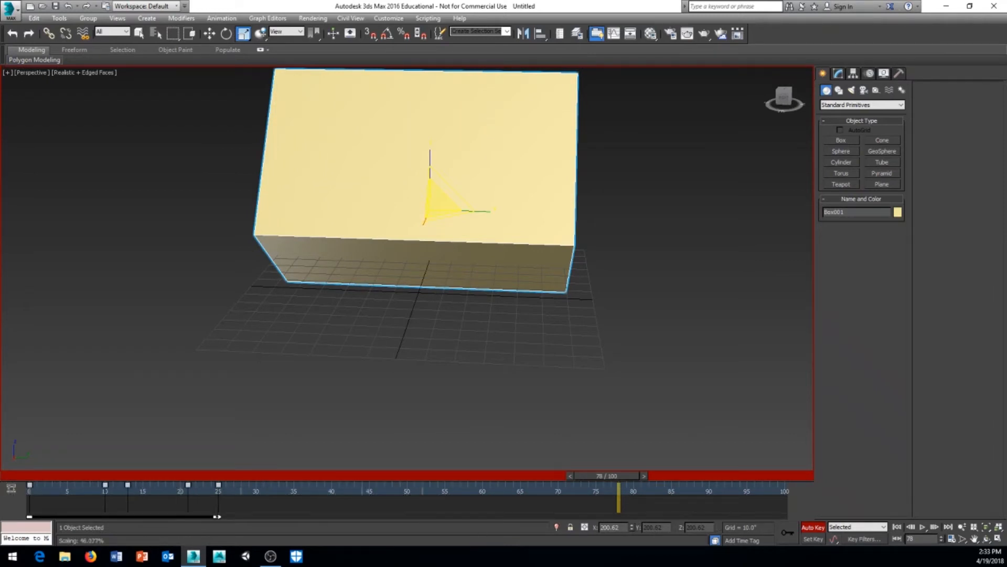
Switch to Set Key mode and, at frame 40, move the box along Y to about 314.596" and set a key.
click(814, 539)
middle_drag(672, 367, 571, 451)
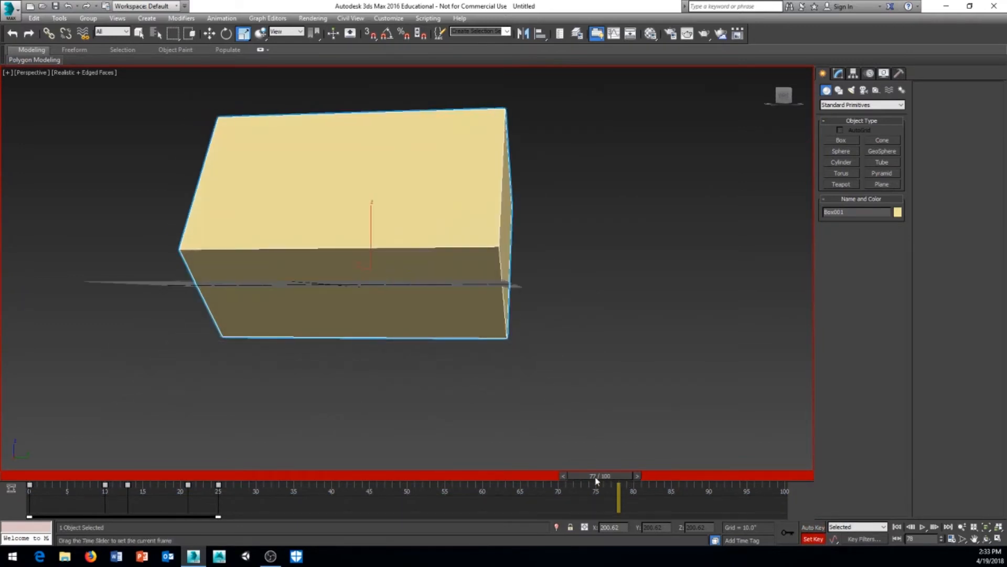
drag(596, 480, 341, 488)
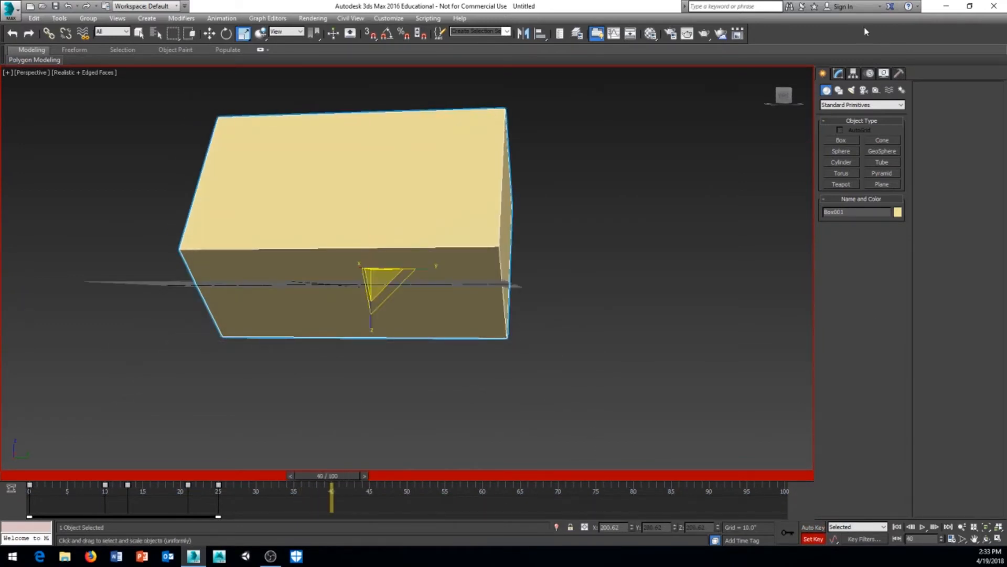
mouse_move(401, 391)
alt+middle_down()
mouse_move(382, 368)
mouse_move(406, 377)
alt+middle_up()
right_click(452, 361)
click(499, 376)
scroll(434, 373, down, 5)
drag(391, 318, 711, 330)
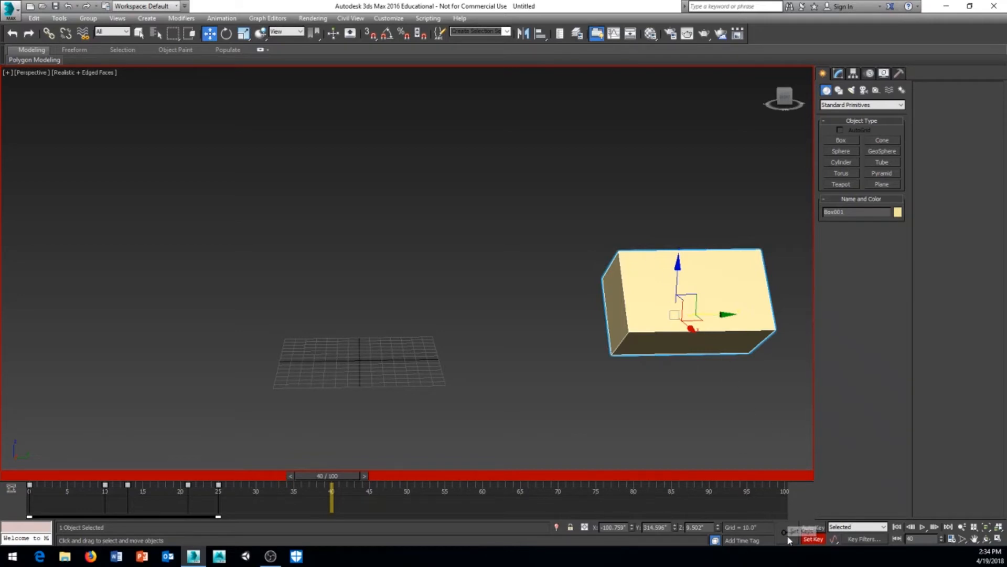
Scrub the time slider across the new key and set it to frame 55.
drag(356, 475, 455, 473)
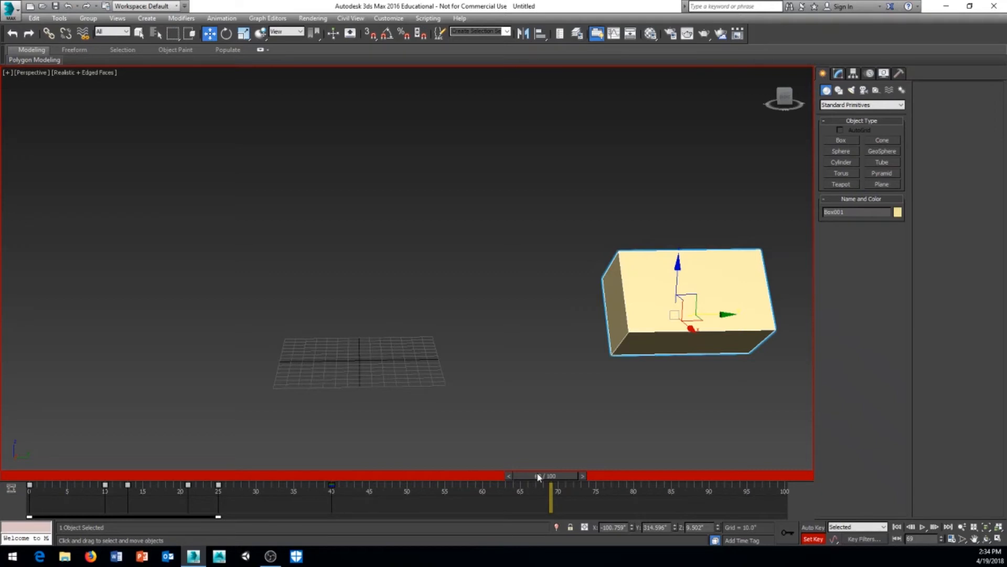
drag(537, 476, 340, 475)
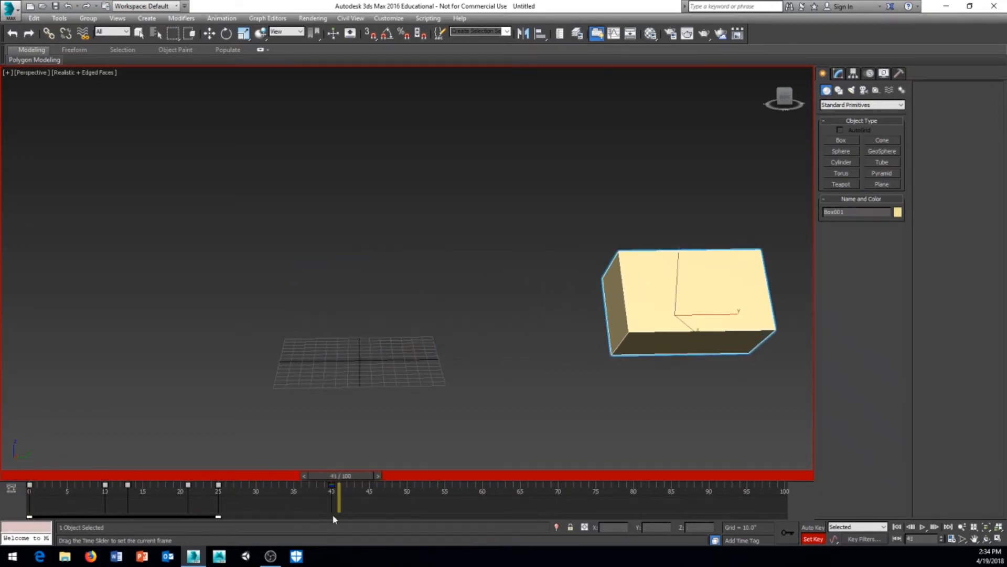
drag(332, 516, 439, 521)
key(w)
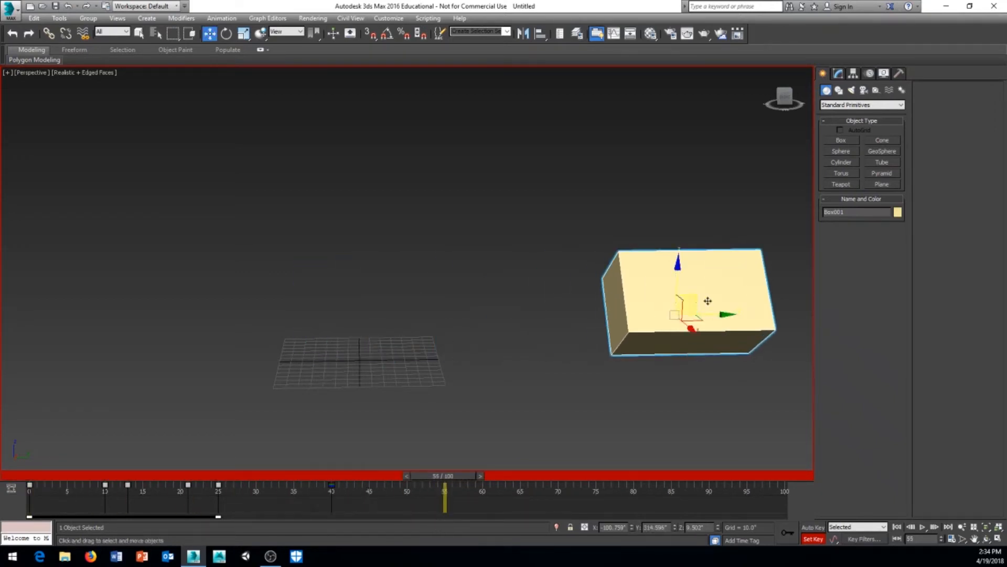
Try moving the box along Y to about -113" and about -238" at frame 55, changing the time without setting a key.
drag(729, 313, 293, 320)
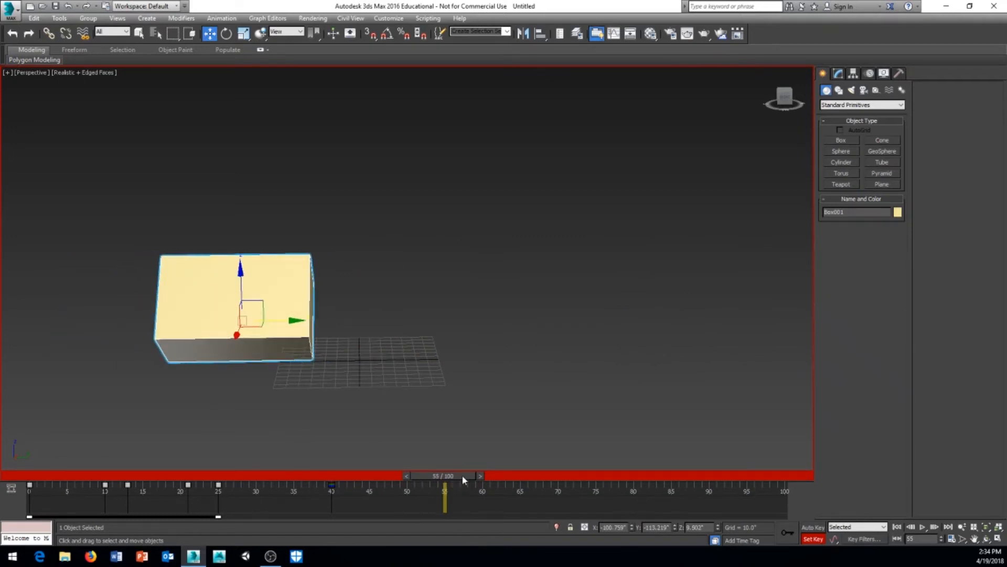
mouse_move(464, 479)
mouse_down()
mouse_move(105, 475)
mouse_move(467, 480)
mouse_up()
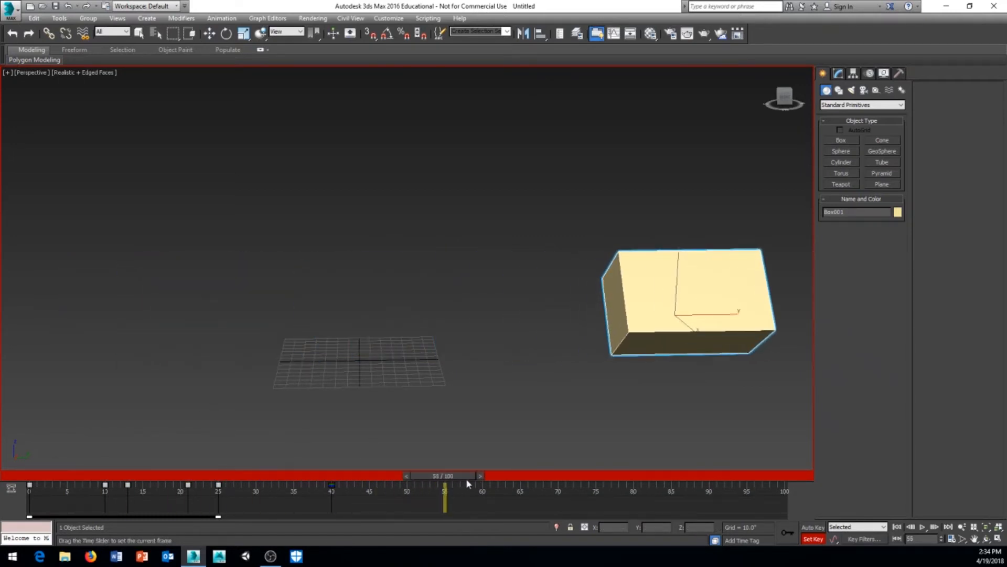
drag(709, 314, 146, 322)
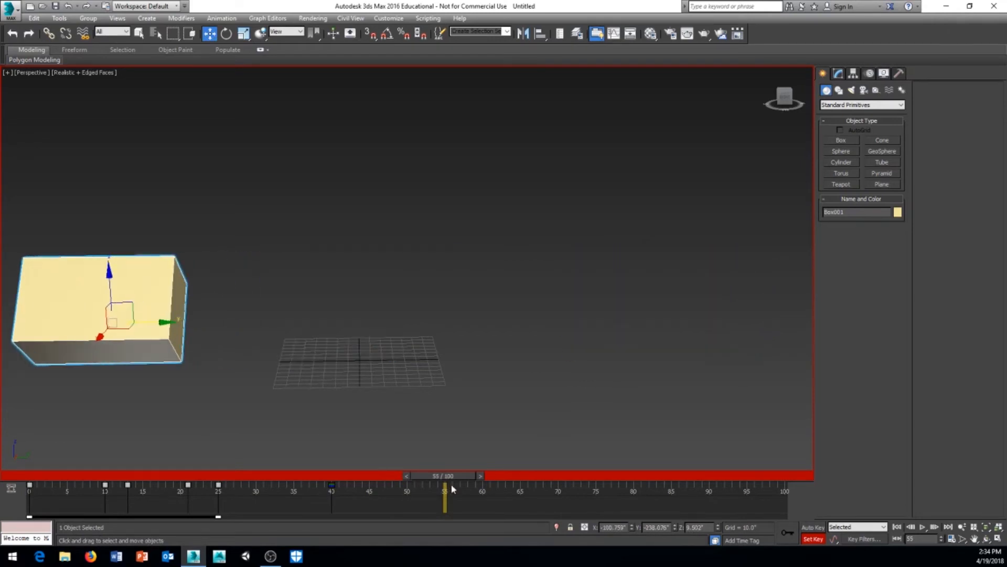
drag(462, 477, 459, 478)
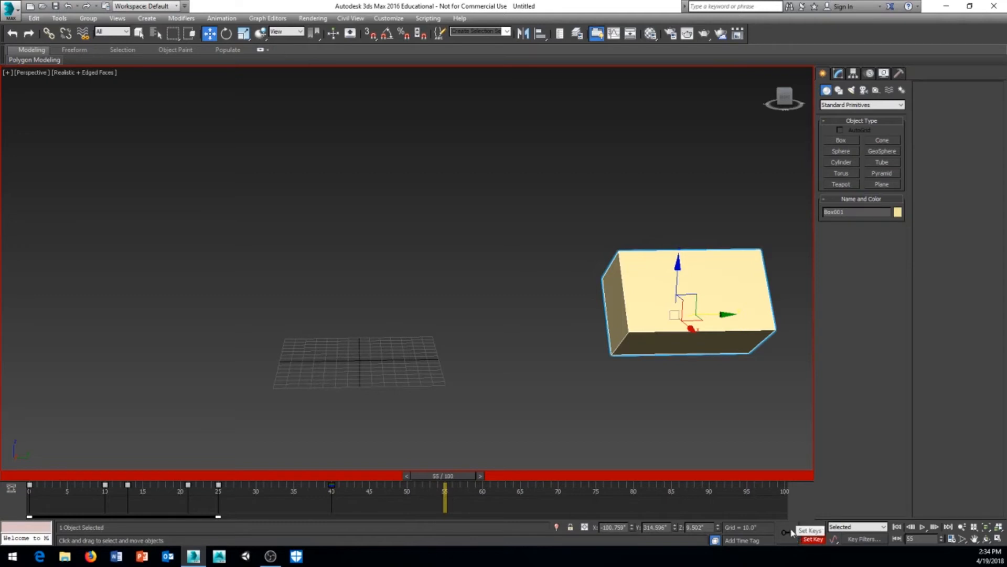
Switch to Auto Key mode and move the box along X to about -21.195" at frame 55.
alt+middle_drag(703, 472, 556, 415)
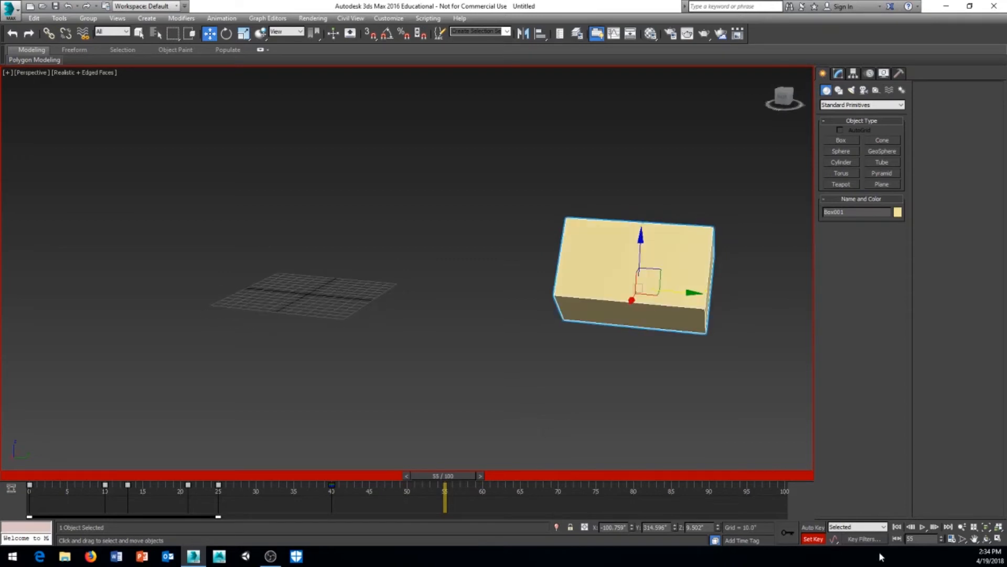
click(813, 528)
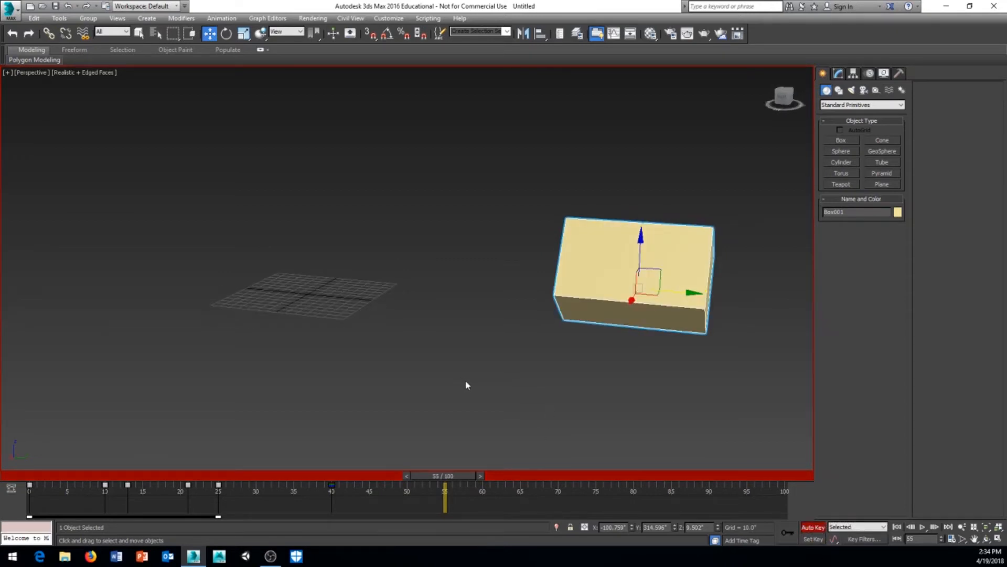
alt+middle_drag(509, 423, 564, 418)
alt+middle_drag(621, 364, 541, 350)
middle_drag(495, 392, 468, 370)
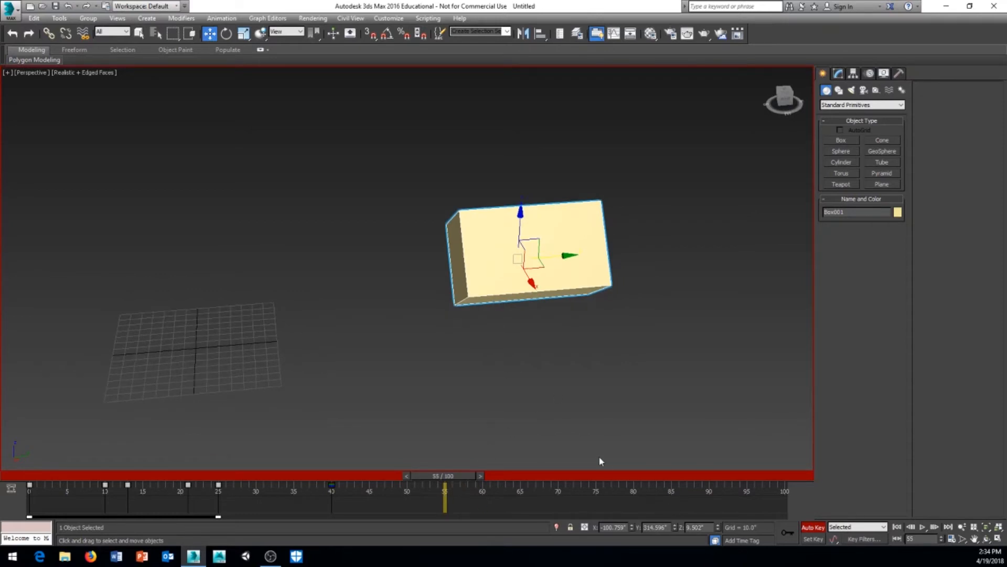
drag(455, 477, 456, 501)
key(w)
alt+middle_drag(451, 430, 415, 343)
drag(453, 283, 371, 282)
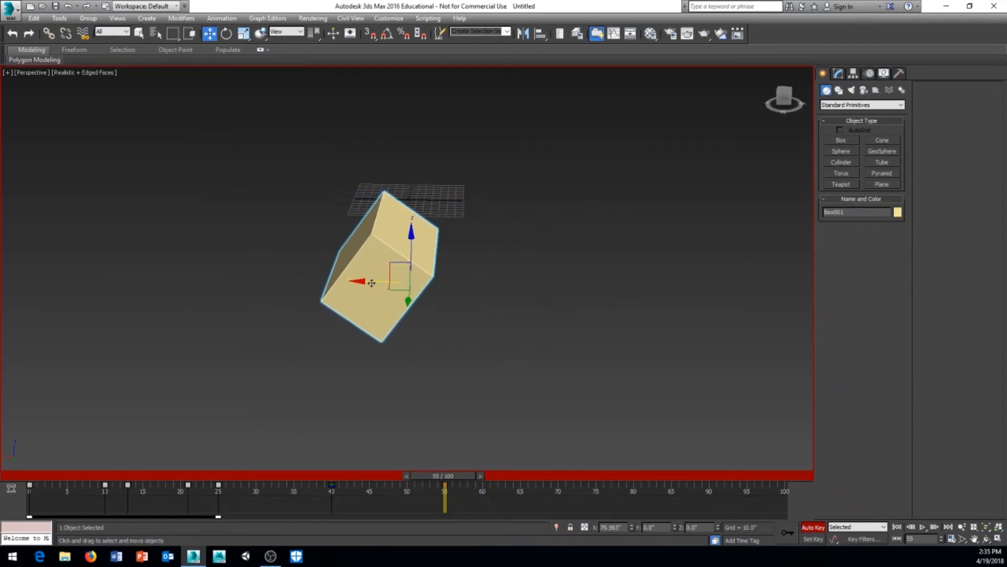
alt+middle_drag(321, 344, 485, 399)
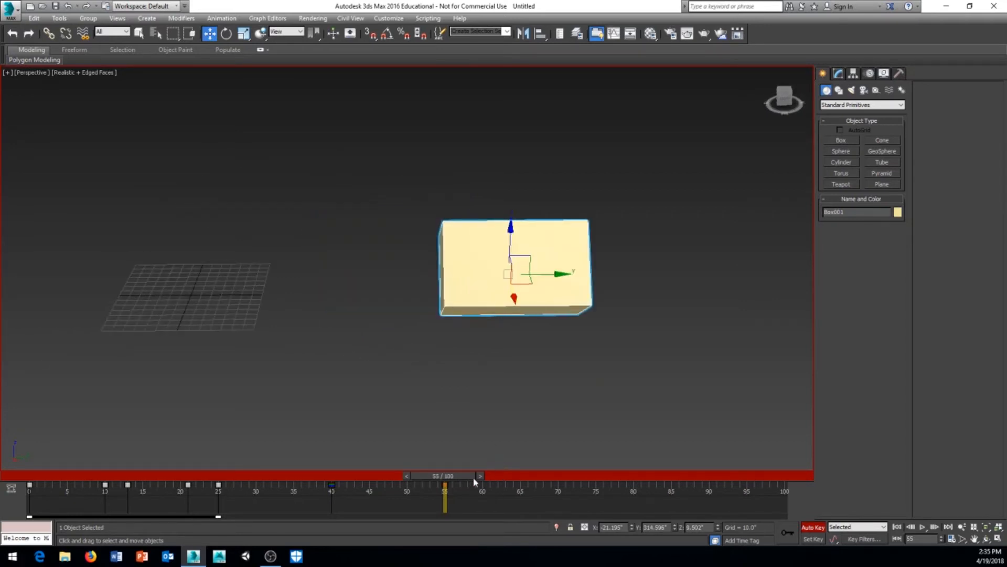
drag(473, 476, 458, 507)
key(w)
drag(439, 480, 444, 501)
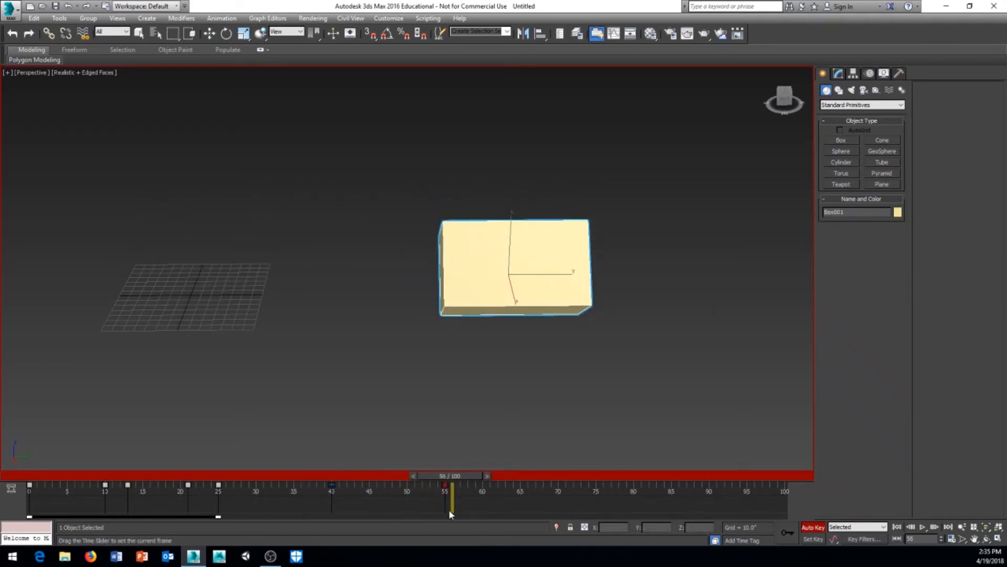
key(w)
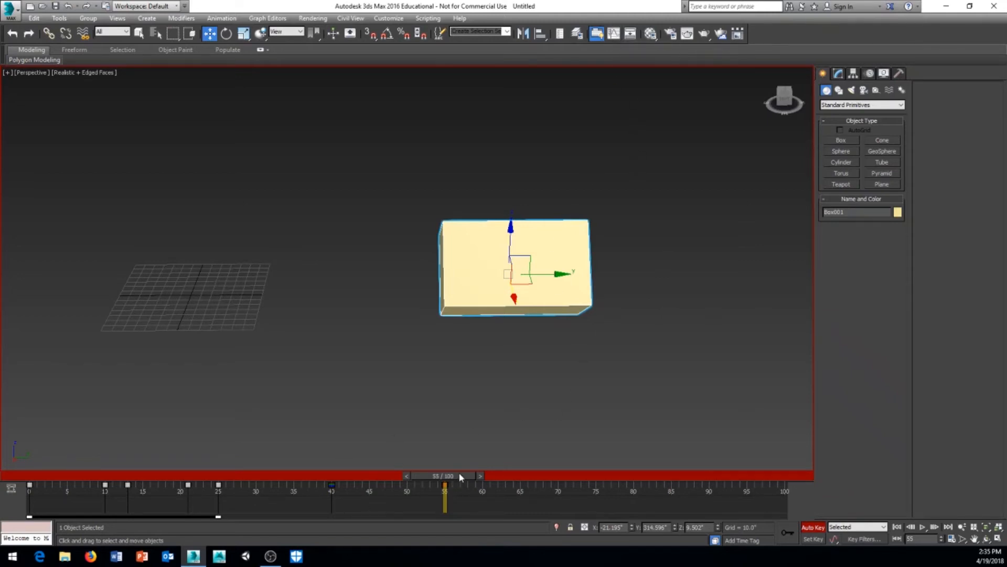
mouse_move(457, 475)
mouse_down()
mouse_move(48, 475)
mouse_move(440, 476)
mouse_up()
key(w)
middle_drag(547, 368, 530, 373)
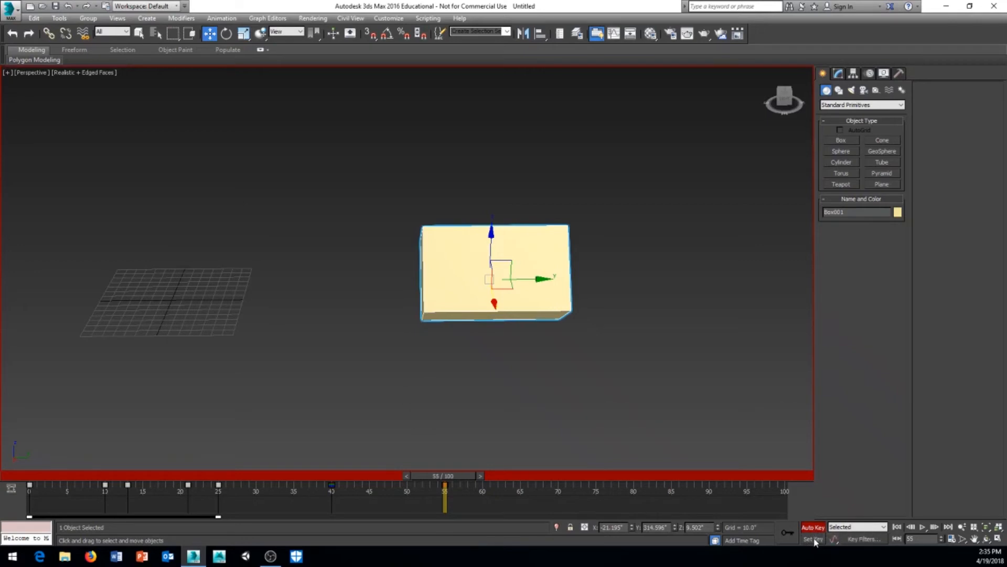
mouse_move(440, 478)
mouse_down()
mouse_move(262, 479)
mouse_move(421, 478)
mouse_move(443, 494)
mouse_up()
middle_drag(688, 247, 560, 241)
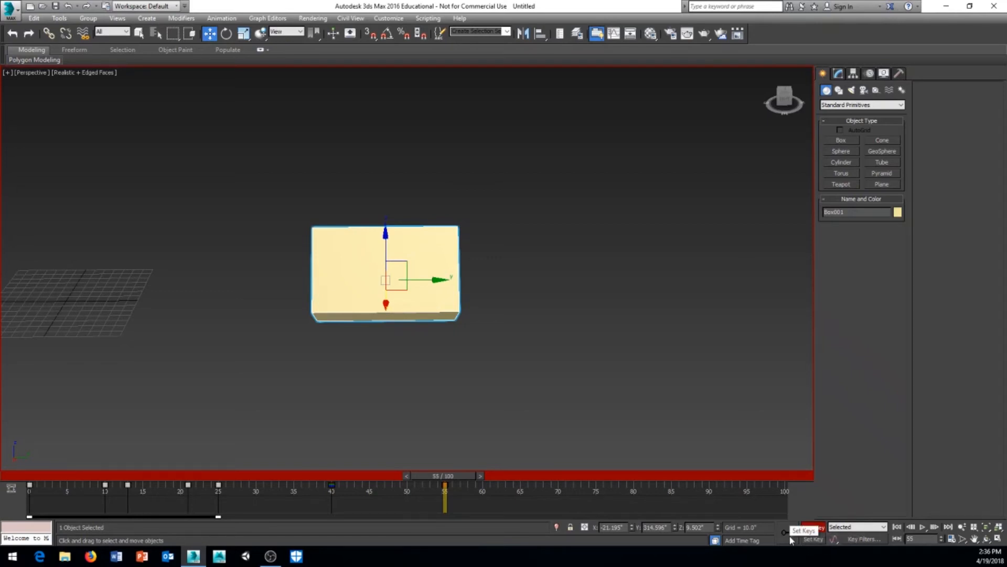
mouse_move(447, 478)
mouse_down()
mouse_move(330, 476)
mouse_move(448, 483)
mouse_up()
key(w)
middle_drag(493, 375, 517, 381)
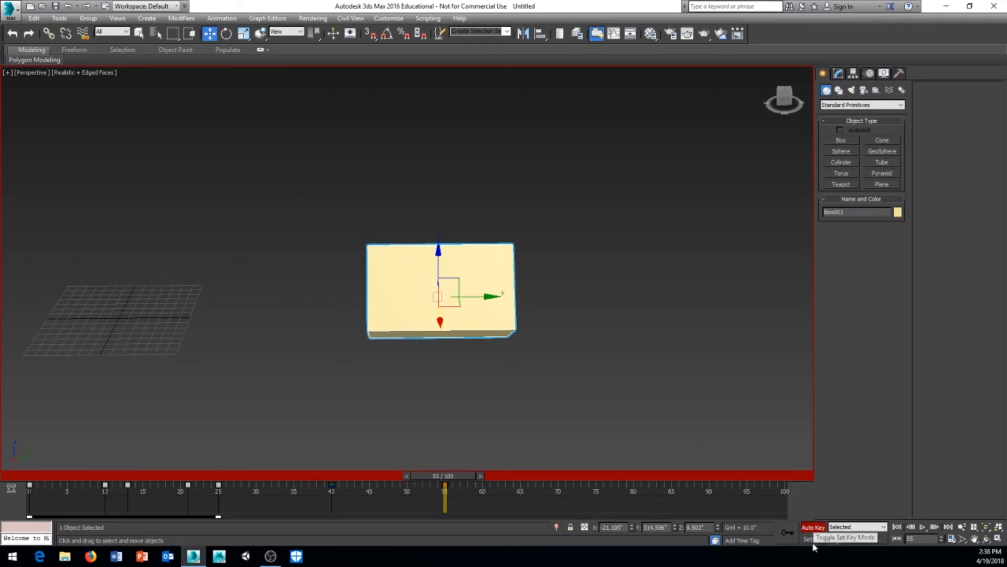
drag(425, 473, 445, 490)
alt+middle_drag(512, 373, 407, 357)
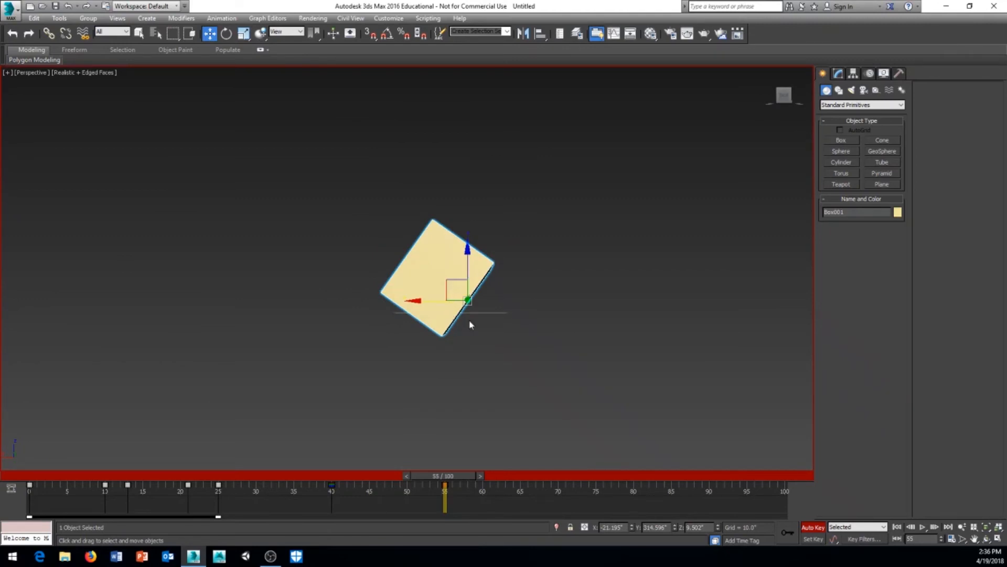
alt+middle_drag(418, 411, 483, 429)
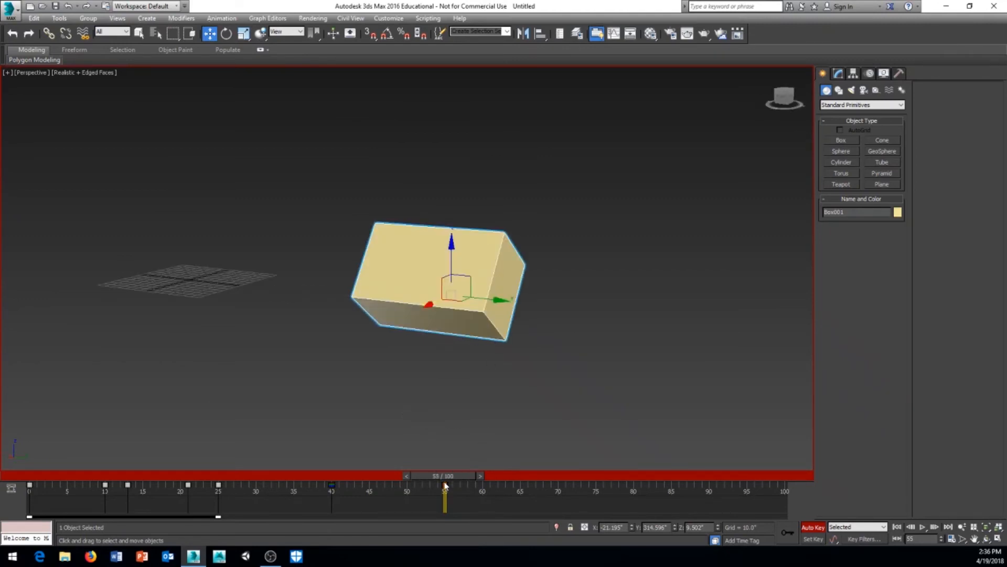
drag(449, 476, 456, 476)
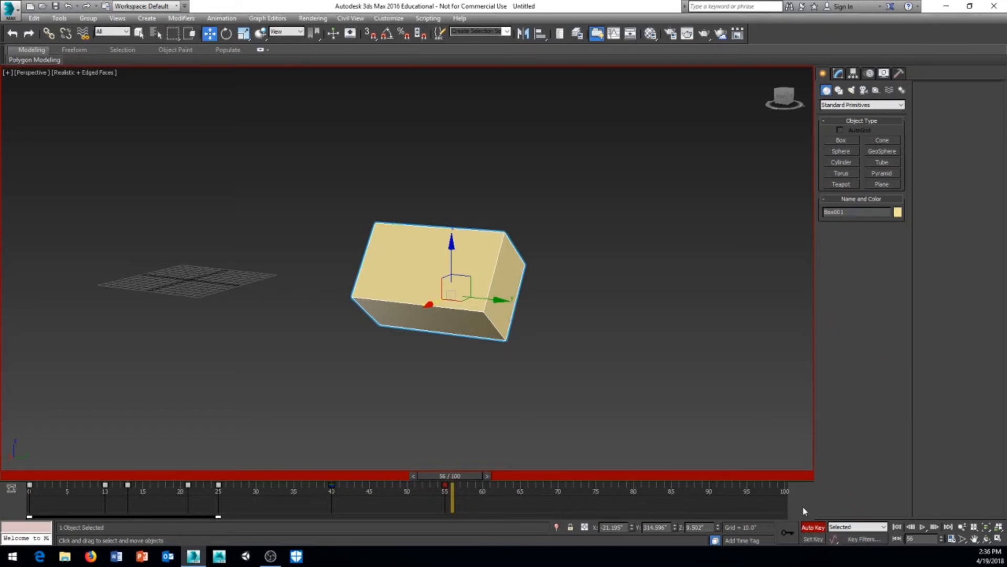
Deselect the box and select it again to compare the keys shown on the timeline.
alt+middle_drag(649, 415, 509, 377)
click(508, 378)
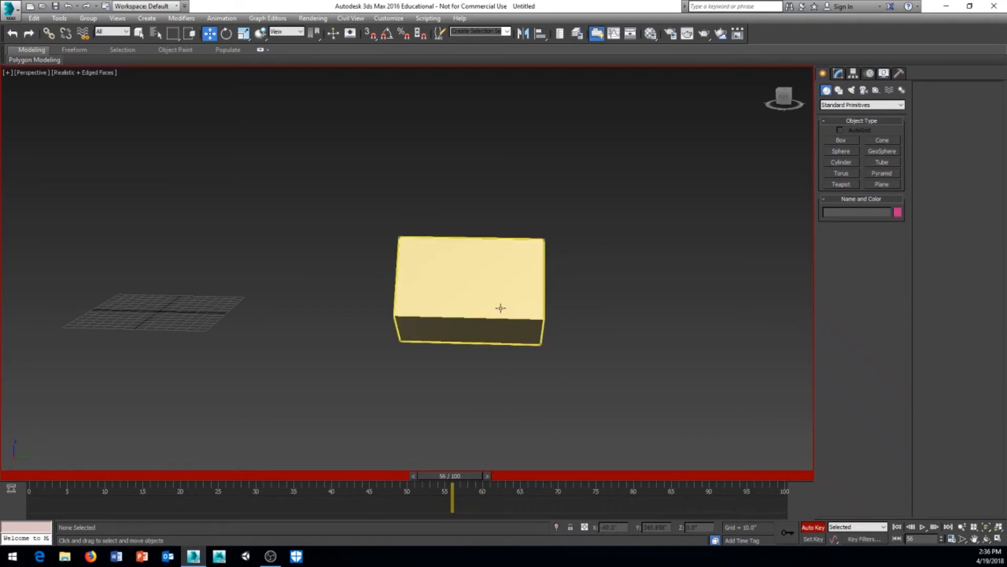
click(499, 308)
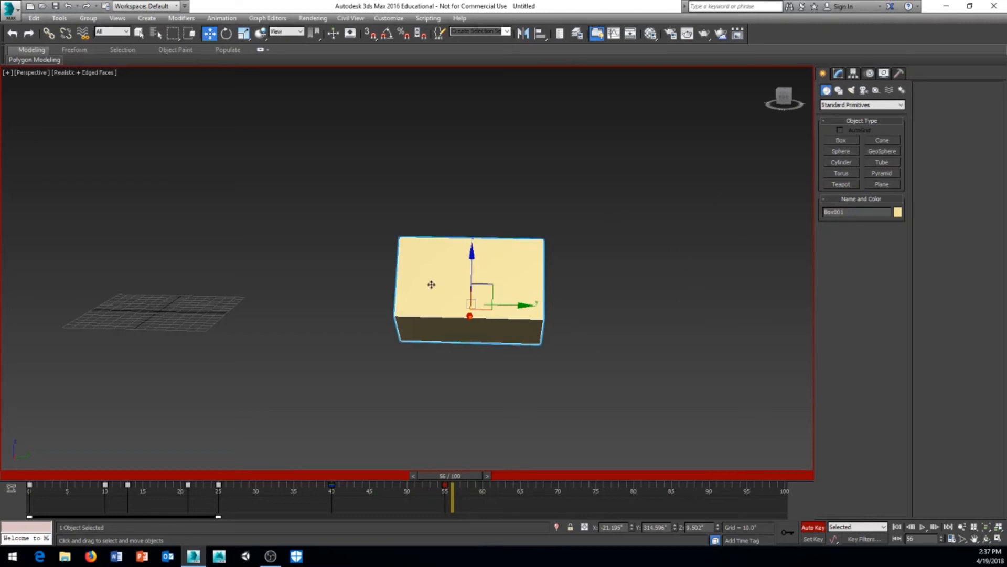
With Auto Key on, reduce the box's length parameter to about 20.461" at frame 70.
drag(452, 482, 570, 489)
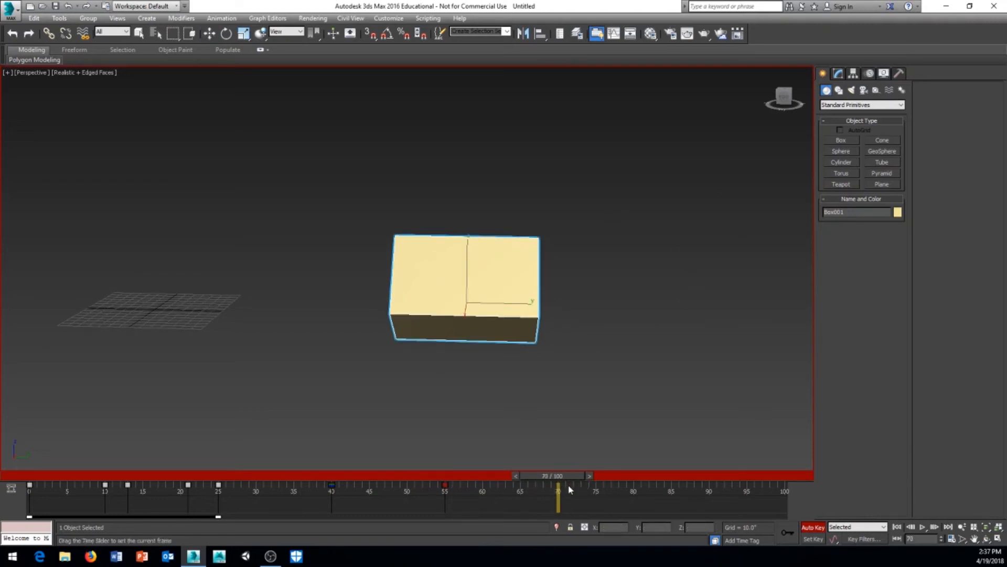
middle_drag(573, 372, 509, 391)
click(839, 74)
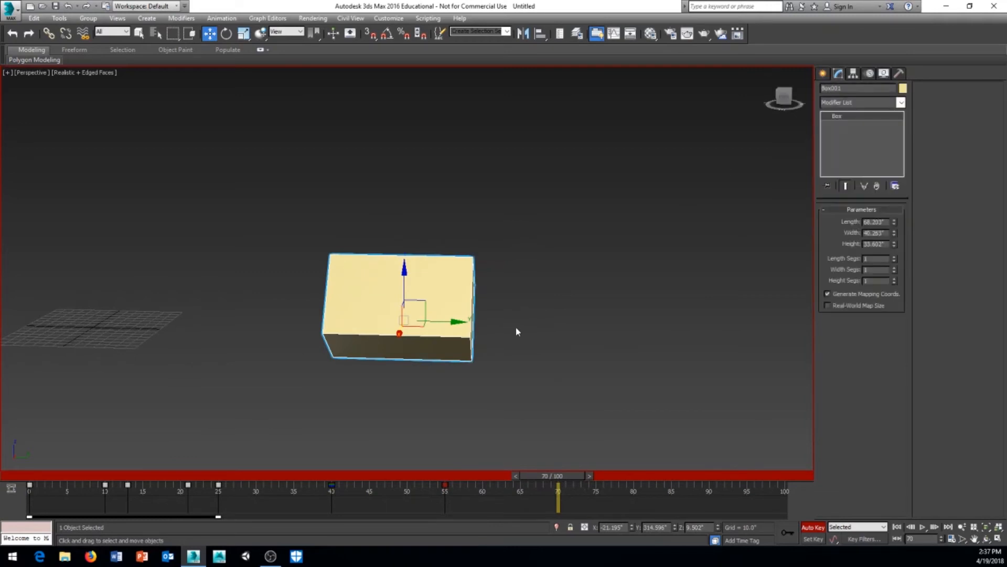
middle_drag(521, 324, 513, 349)
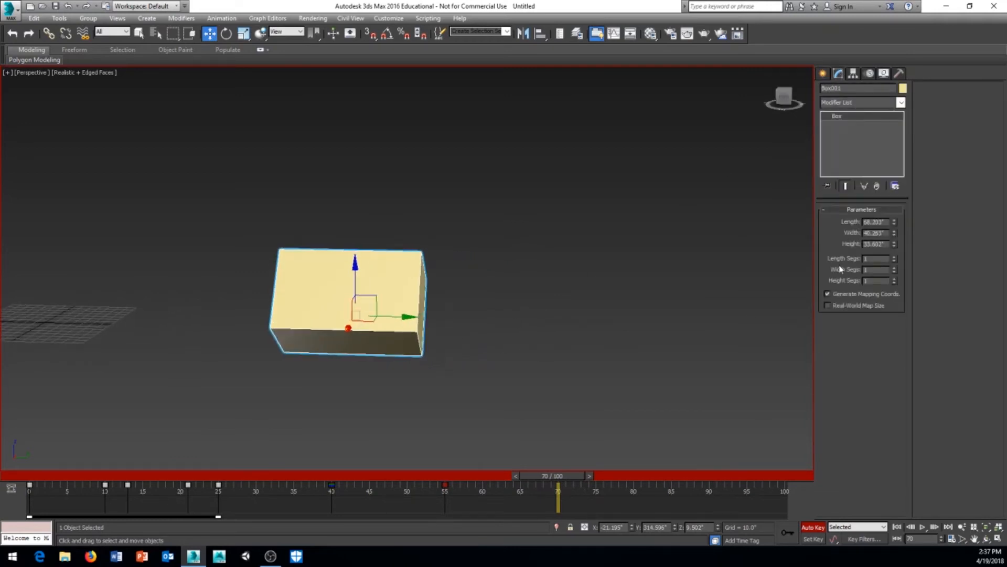
alt+middle_drag(645, 325, 536, 340)
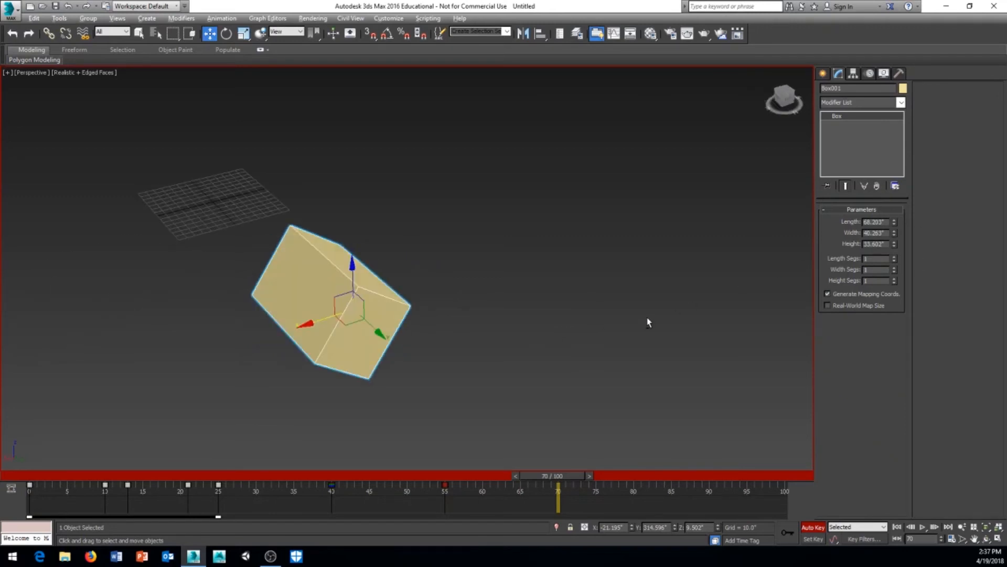
alt+middle_drag(649, 322, 698, 286)
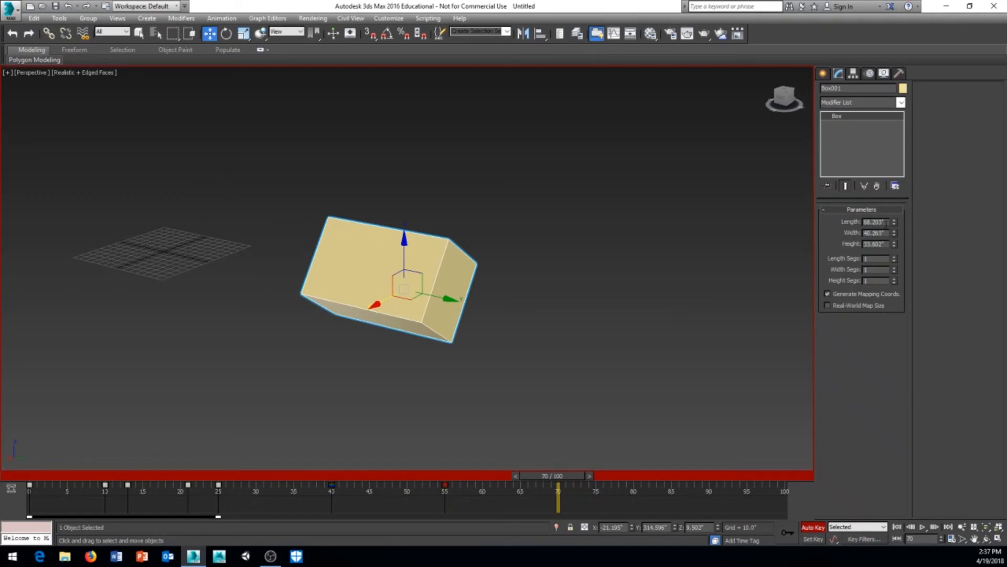
middle_drag(714, 214, 711, 190)
drag(895, 225, 910, 258)
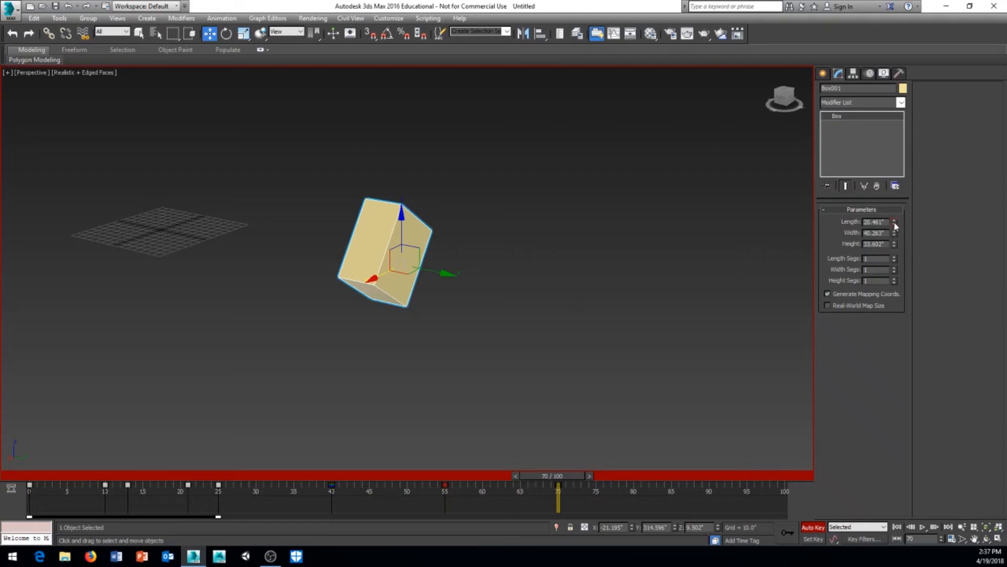
Return to frame 0 and scrub the timeline to frame 70 to review the box's full animation.
drag(564, 481, 18, 490)
key(w)
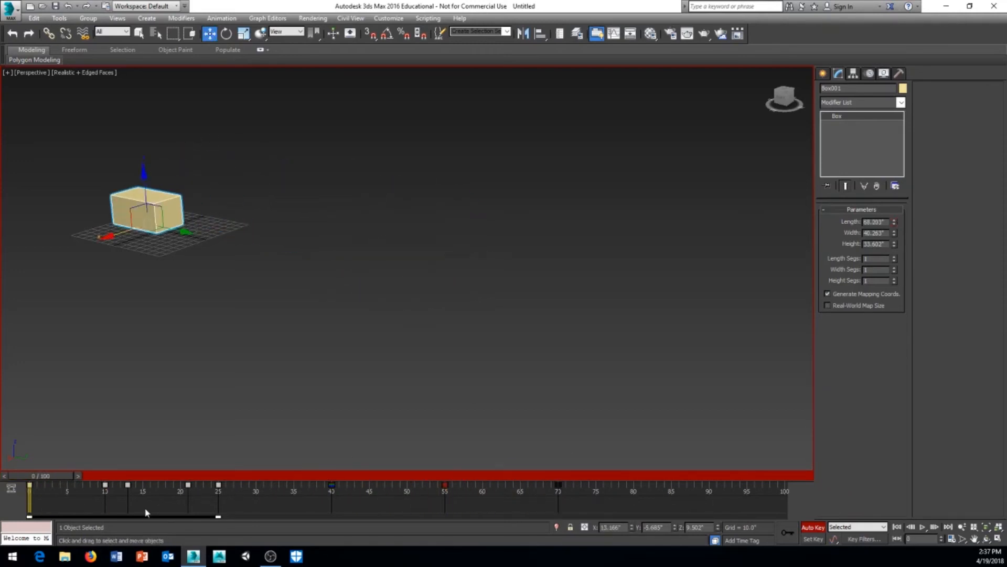
mouse_move(51, 479)
mouse_down()
mouse_move(561, 473)
mouse_move(32, 476)
mouse_up()
drag(44, 479, 562, 477)
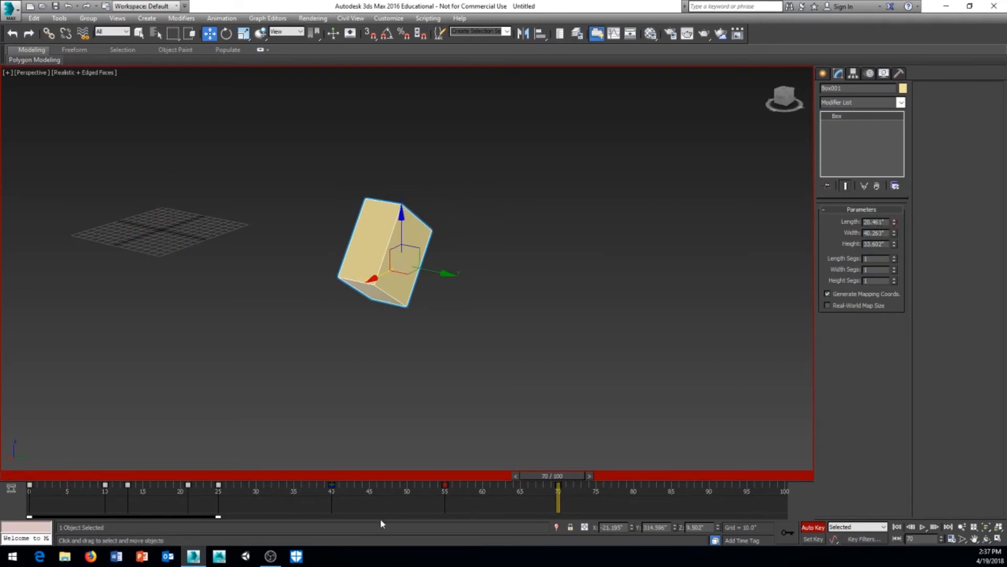
Copy the box's 68.203" length value from frame 0 and enter it as the length at frame 40.
drag(574, 480, 30, 491)
key(w)
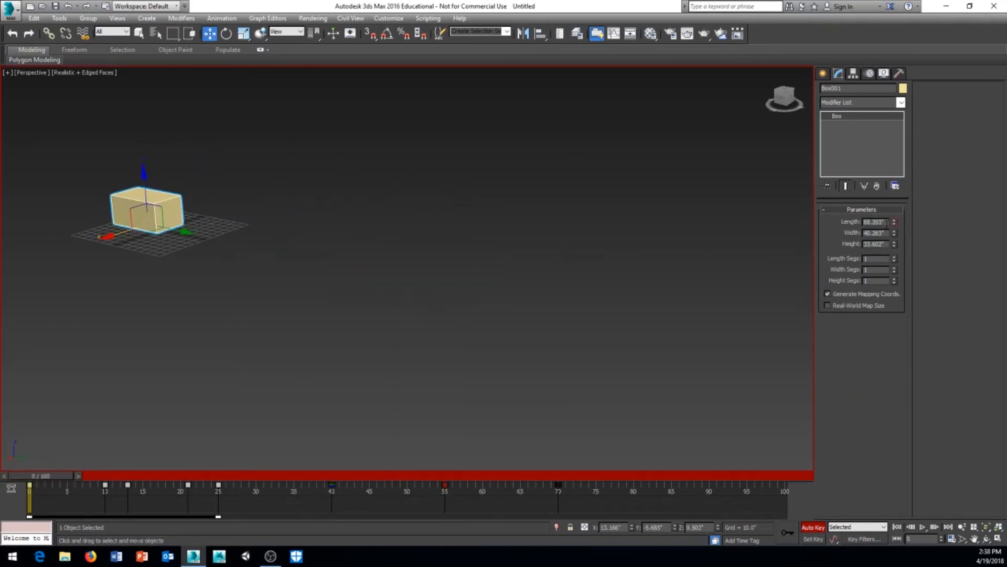
click(875, 222)
key(ctrl+c)
drag(47, 476, 331, 475)
key(w)
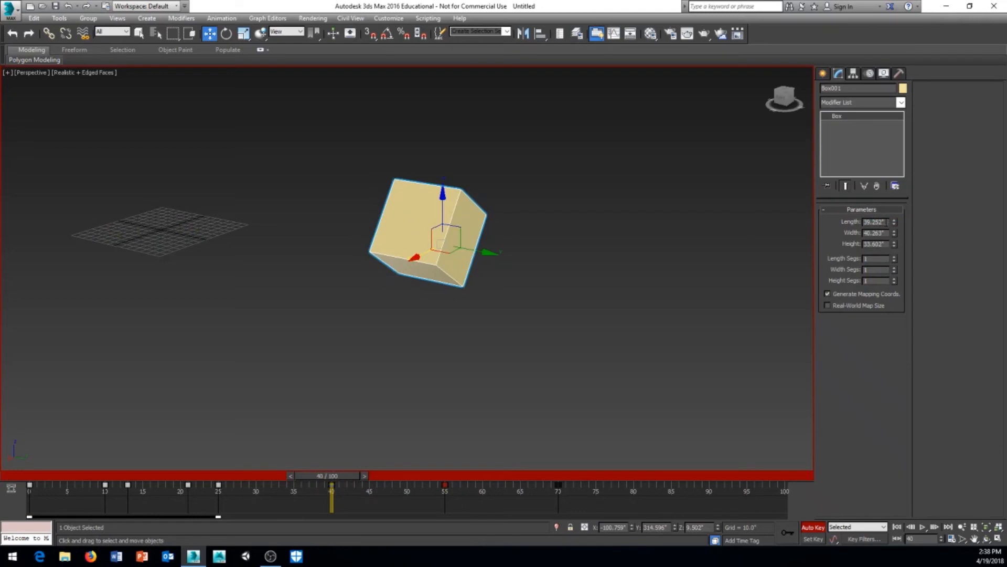
drag(886, 222, 843, 222)
key(ctrl+v)
key(Return)
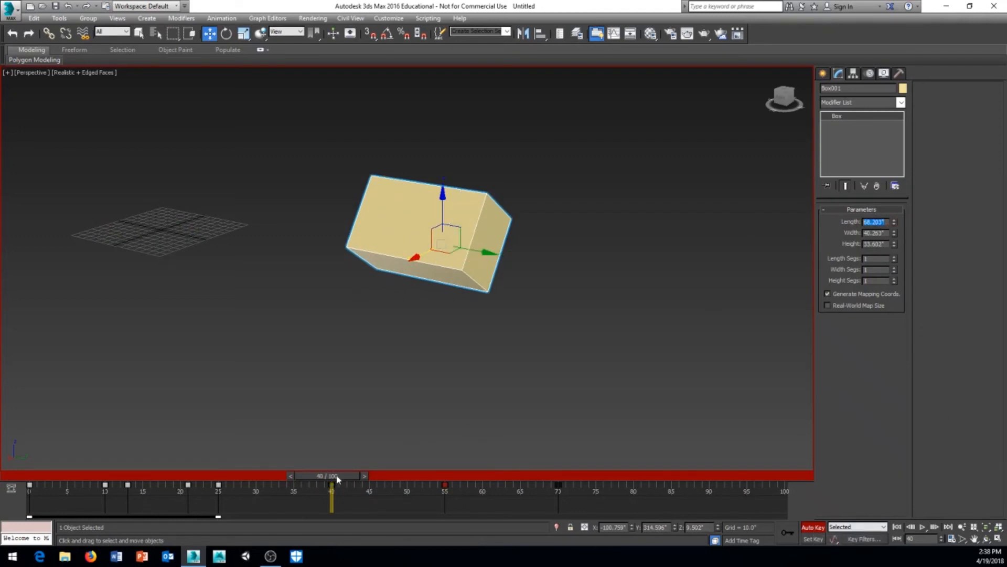
Scrub the timeline from frame 40 to frame 70 to review when the box's length changes.
mouse_move(337, 477)
mouse_down()
mouse_move(35, 479)
mouse_move(243, 492)
mouse_move(27, 496)
mouse_move(123, 481)
mouse_move(332, 480)
mouse_up()
drag(320, 477, 547, 486)
key(w)
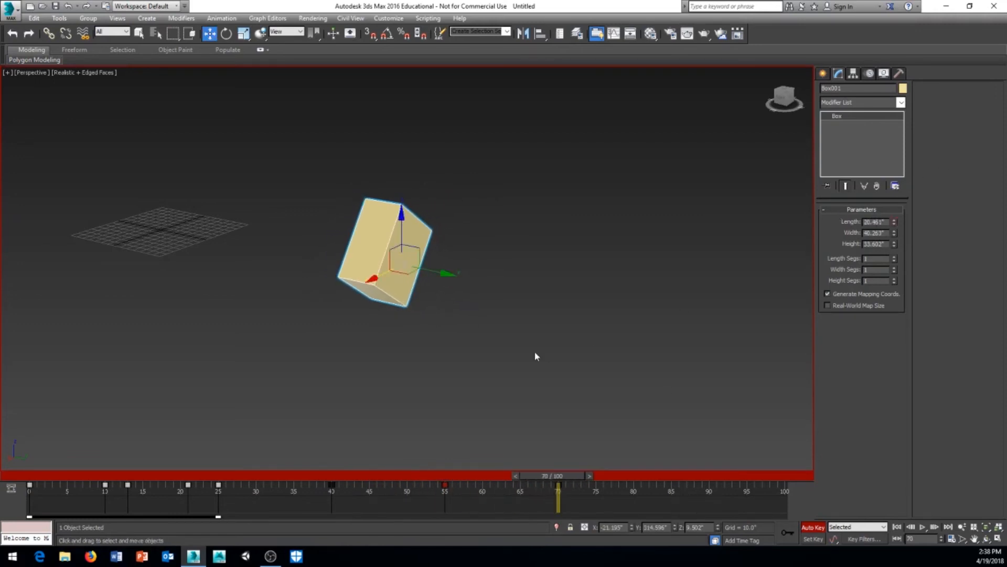
middle_drag(451, 336, 416, 323)
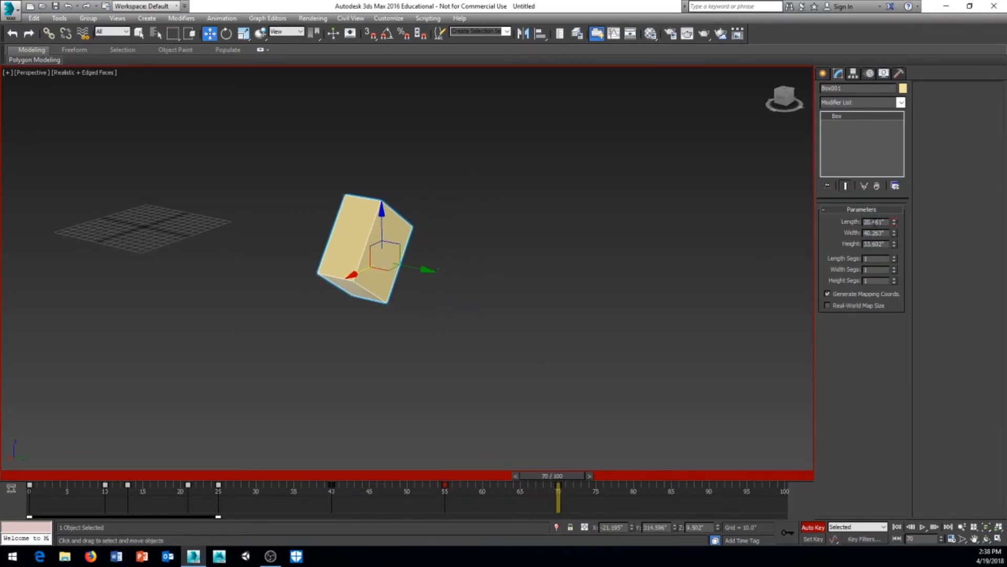
middle_drag(470, 248, 451, 247)
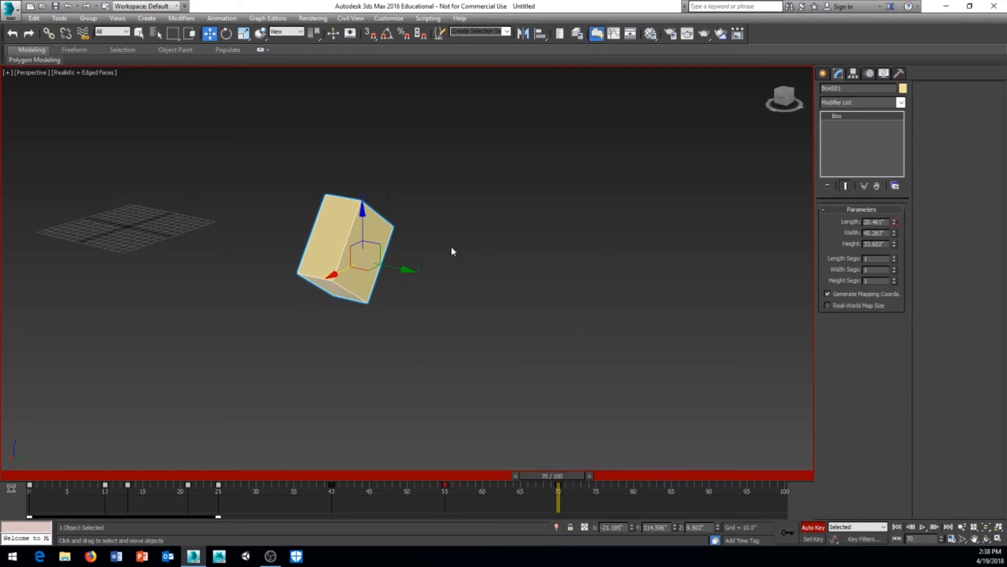
Open the Material Editor and, at frame 0, set the first material's diffuse color to orange with hue 22 and saturation 255.
key(m)
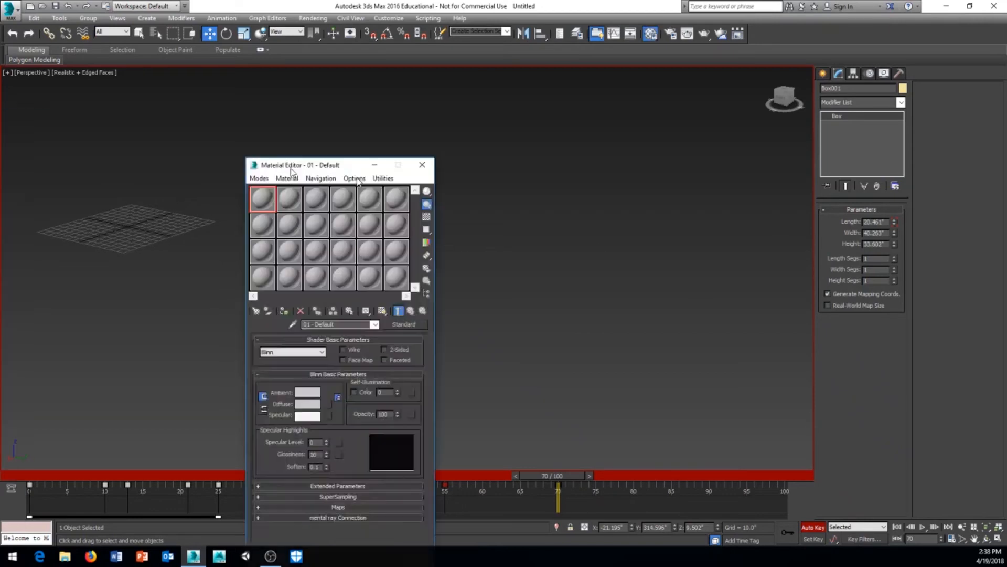
drag(293, 171, 602, 90)
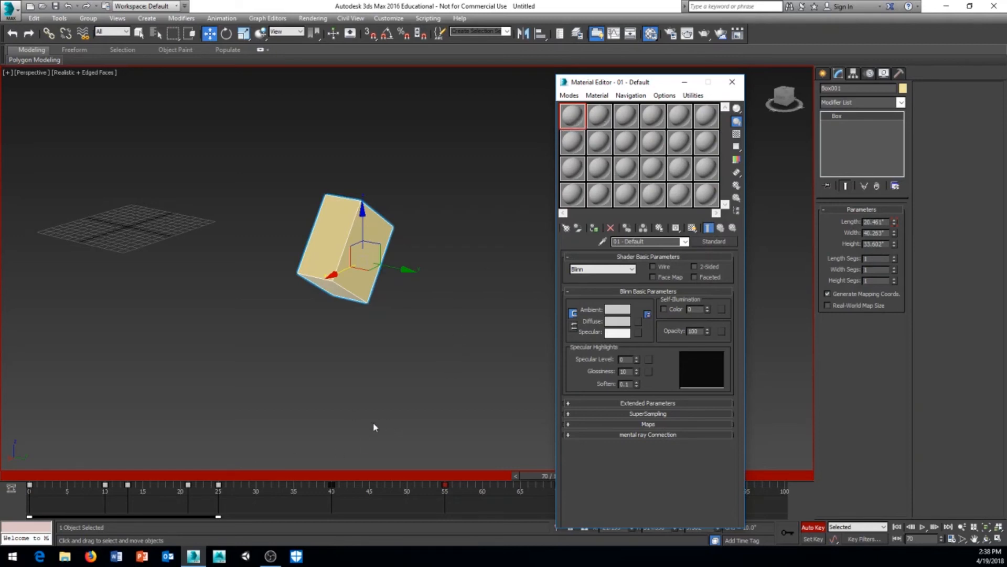
drag(546, 480, 36, 478)
middle_drag(252, 364, 345, 384)
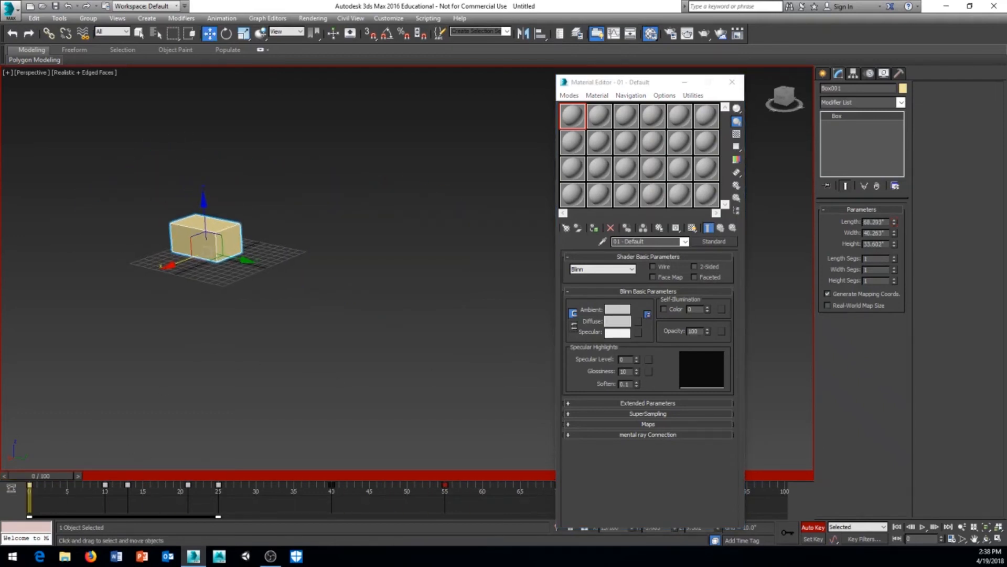
click(617, 321)
drag(78, 198, 188, 121)
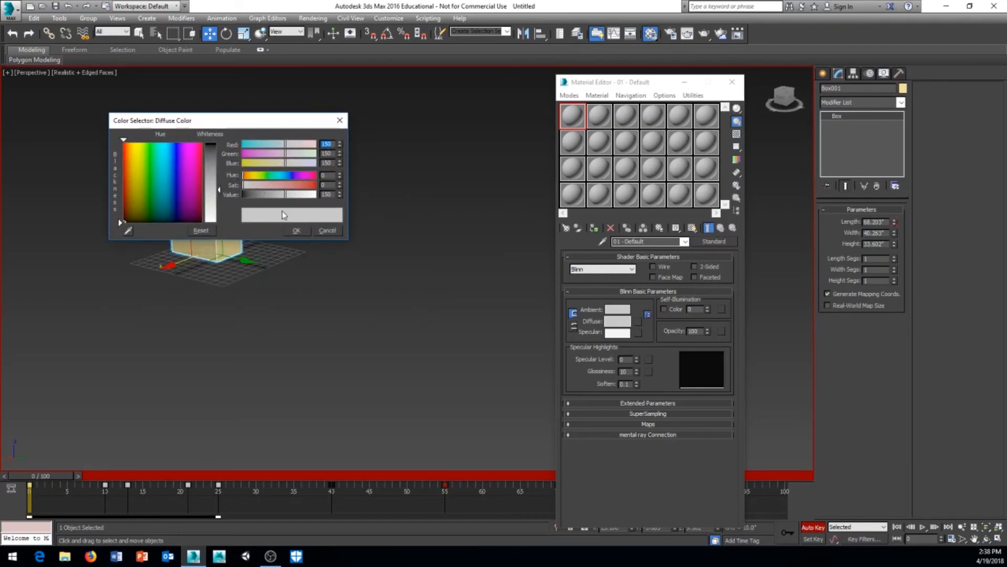
click(249, 176)
drag(248, 185, 332, 189)
click(298, 230)
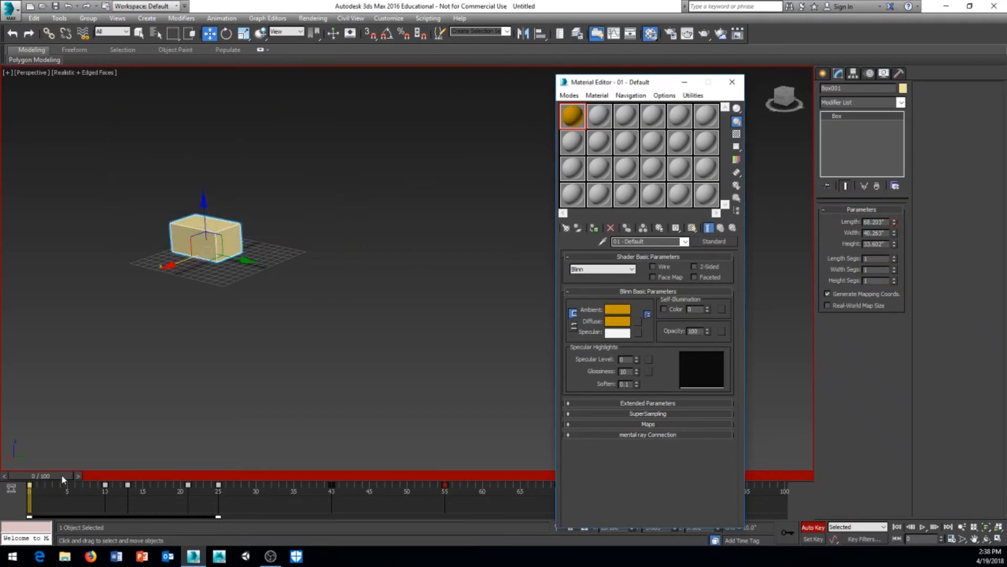
At frame 55, change the first material's diffuse color to magenta with hue 223 and saturation 255.
drag(62, 479, 445, 478)
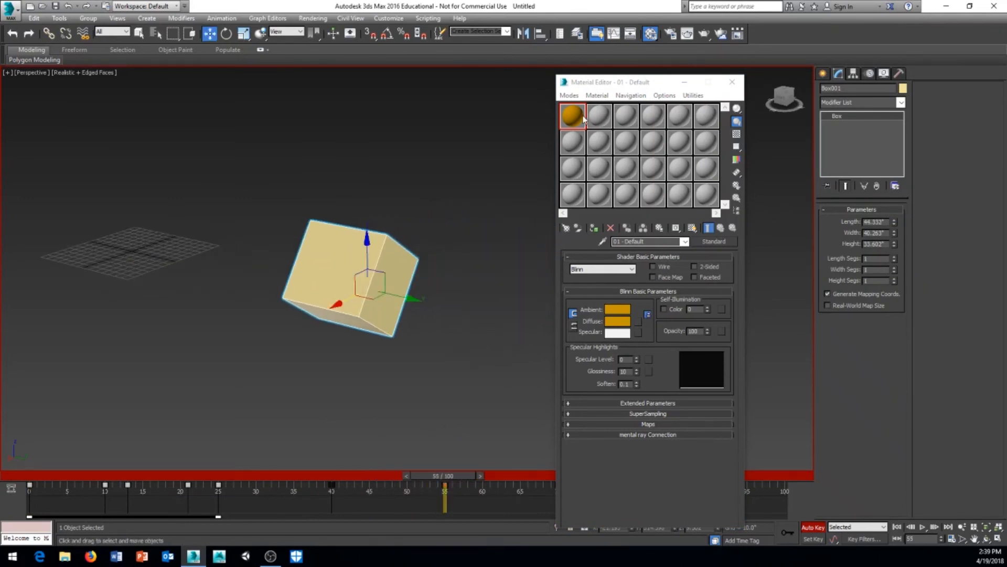
click(618, 321)
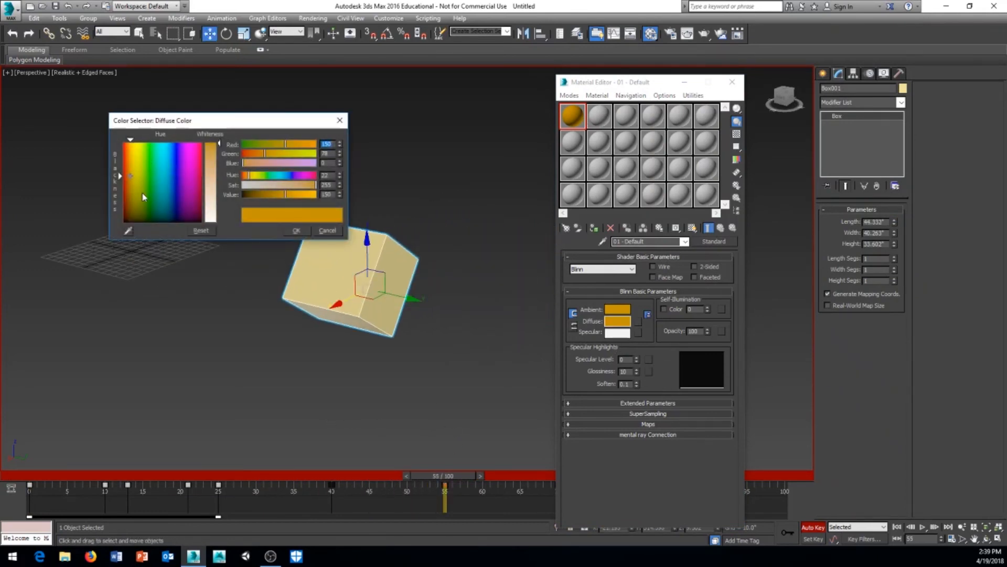
click(195, 183)
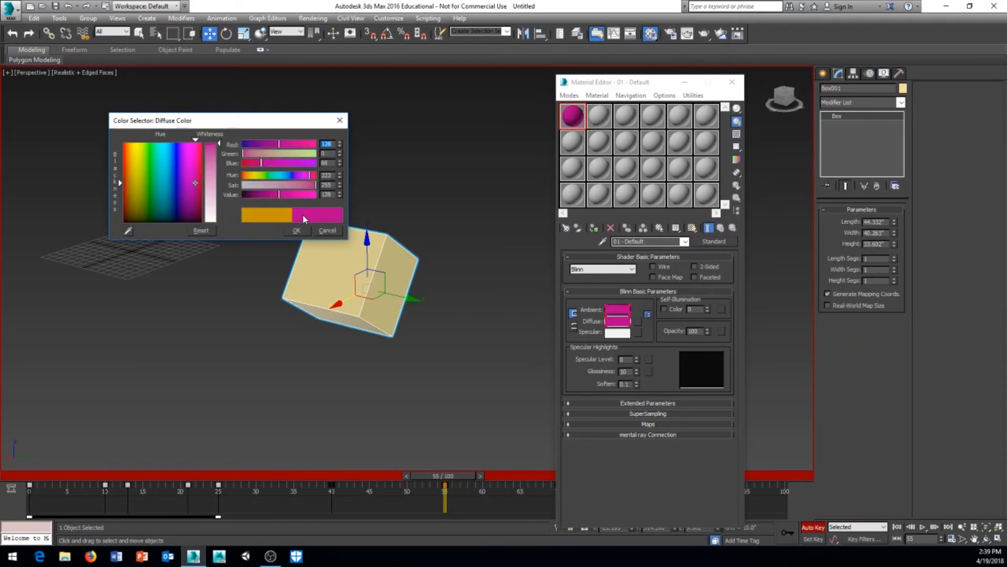
click(297, 230)
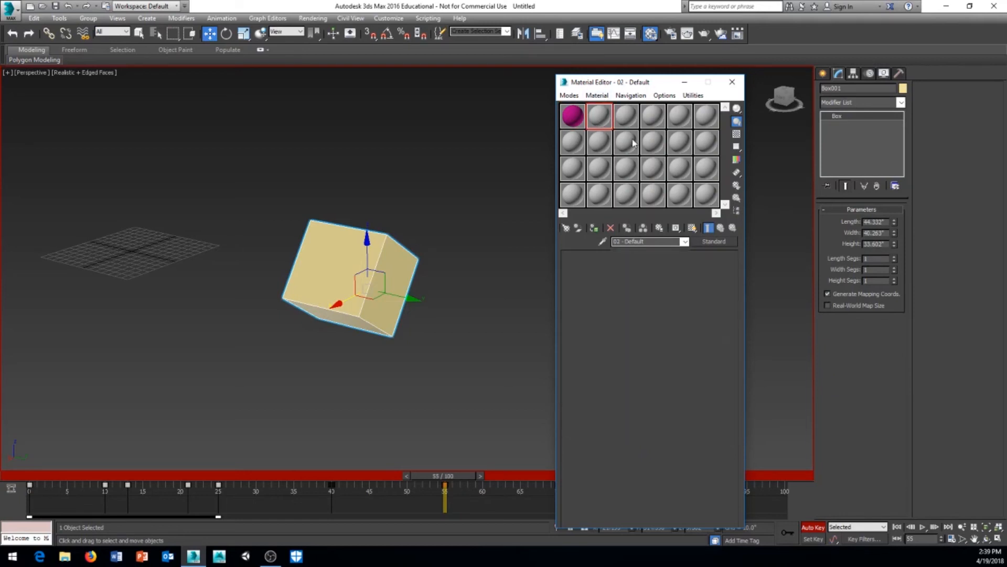
Scrub the timeline back to frame 0 and forward to frame 55 to review the material's color animation.
drag(443, 475, 36, 475)
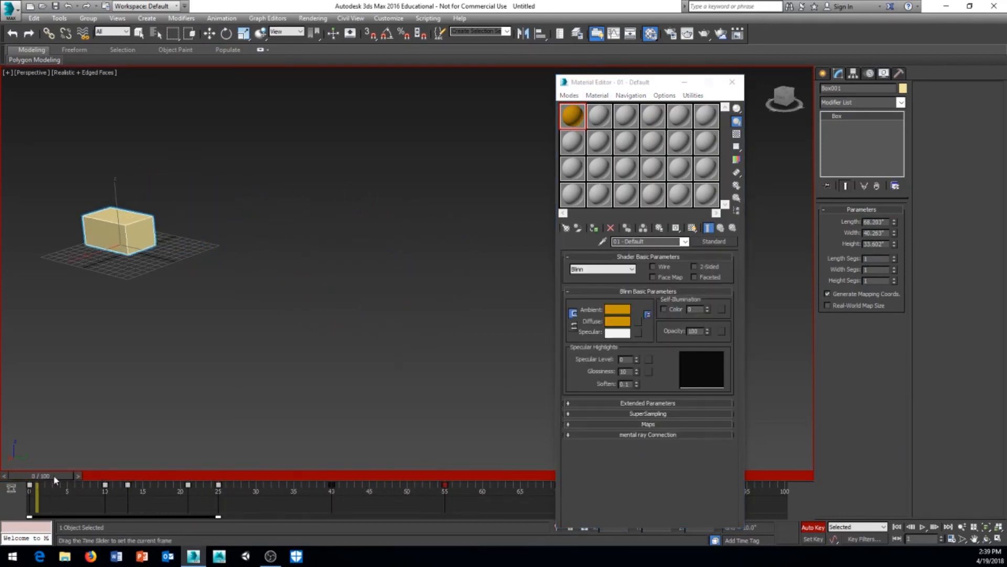
key(w)
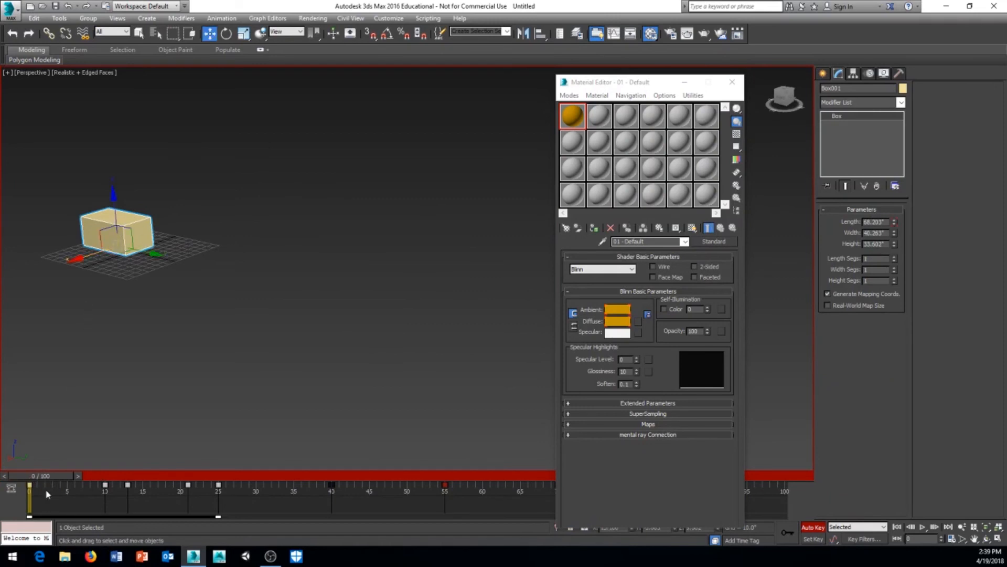
drag(48, 477, 449, 475)
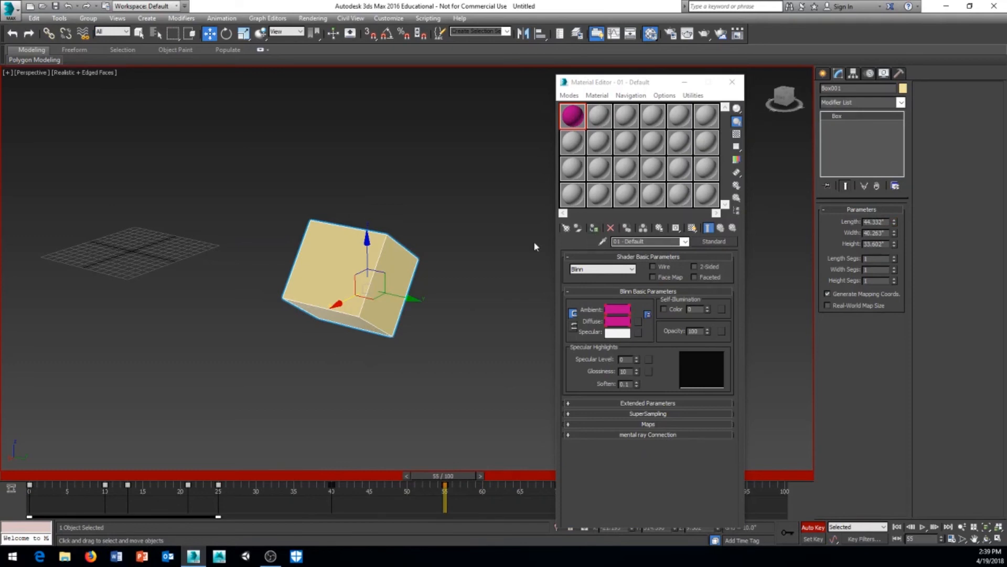
Assign the animated material to the selected box, show it in the viewport, and close the Material Editor.
click(594, 227)
click(691, 229)
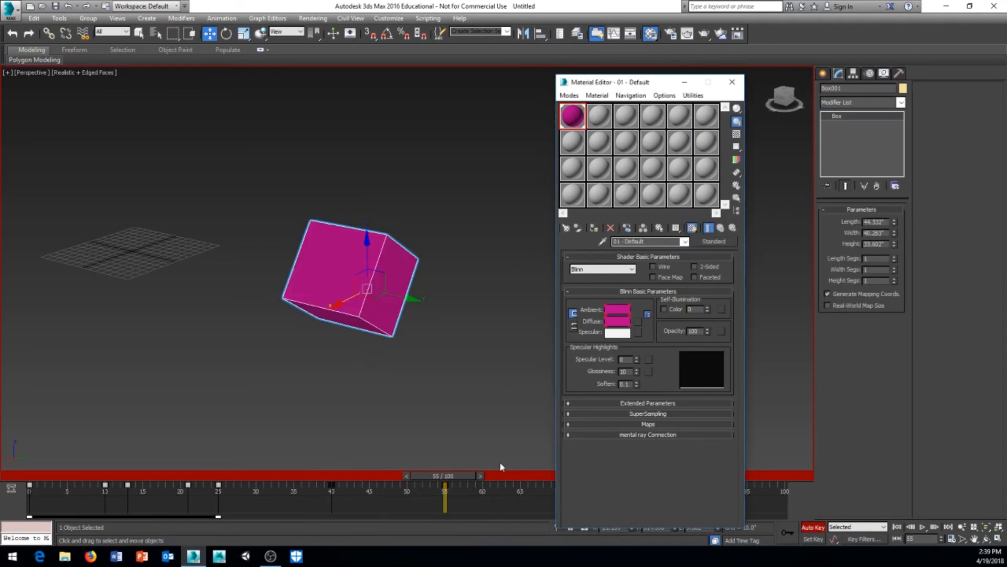
mouse_move(469, 477)
mouse_down()
mouse_move(59, 477)
mouse_move(455, 491)
mouse_up()
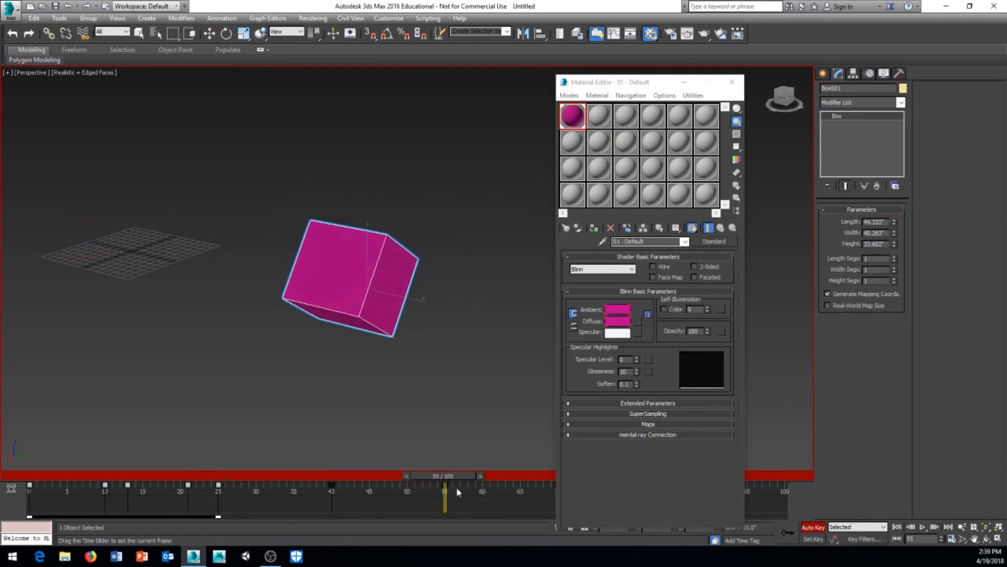
key(w)
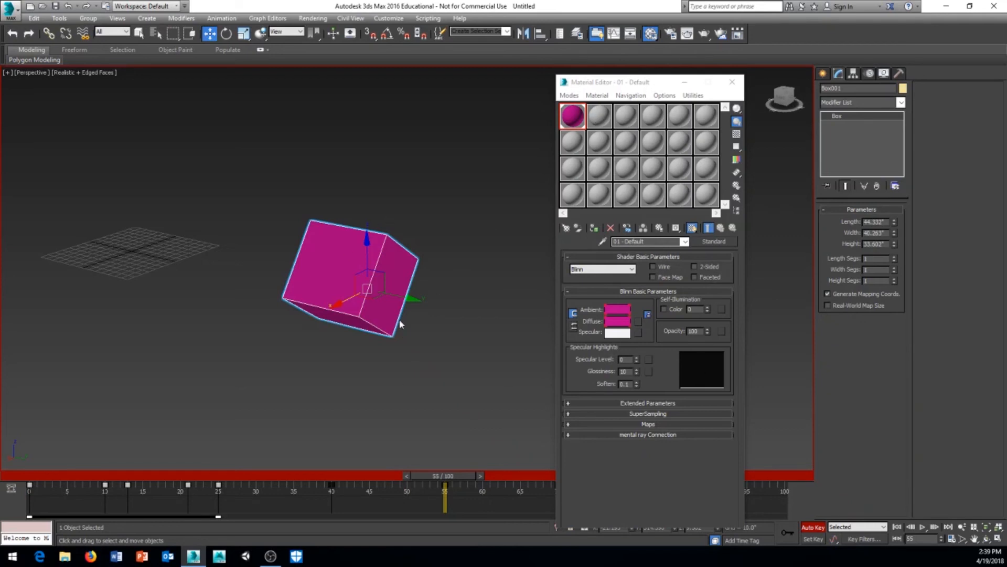
click(641, 425)
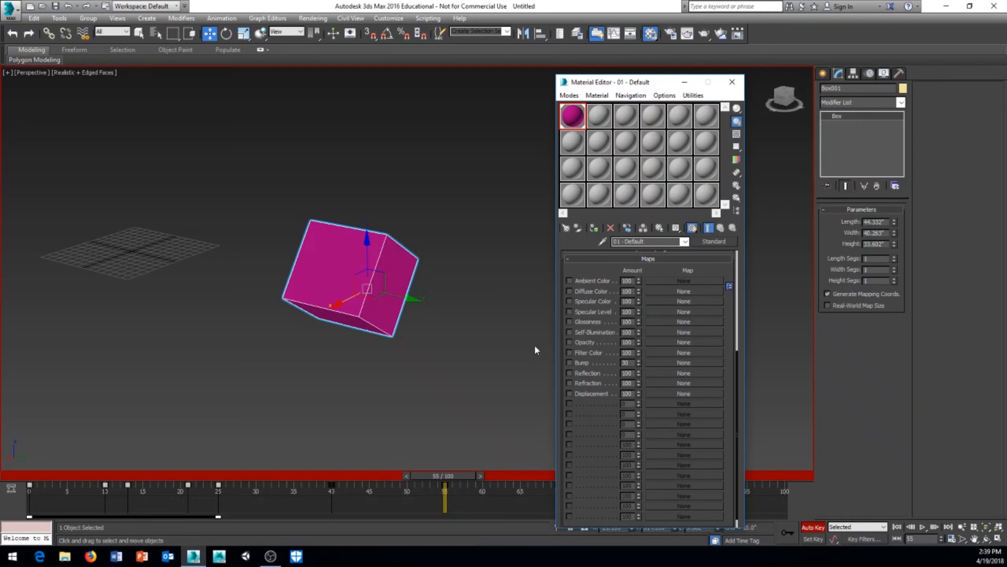
click(732, 82)
Return the timeline to frame 0 and examine the box's material color in the viewport.
middle_drag(482, 270, 478, 277)
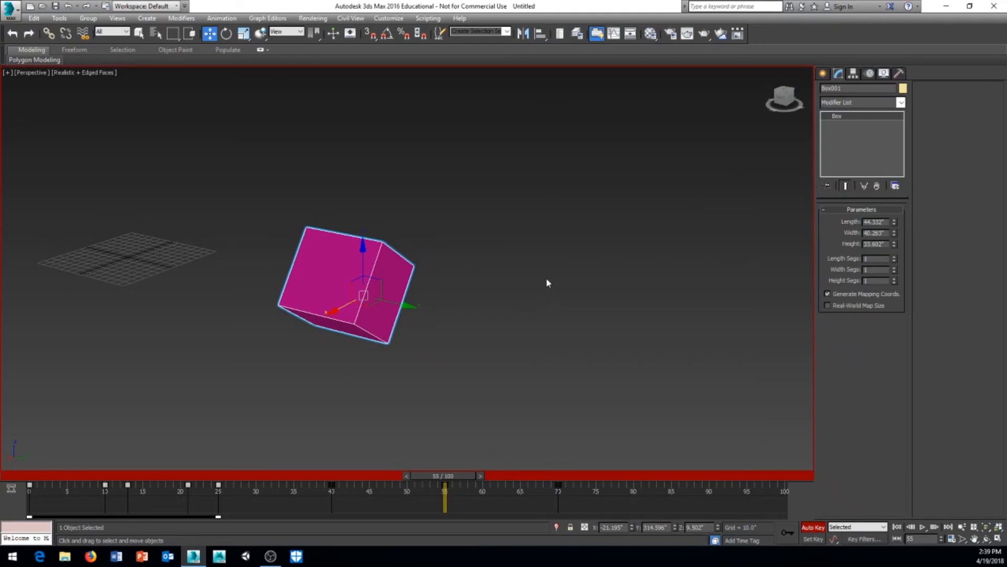
middle_drag(418, 235, 421, 268)
scroll(415, 315, up, 2)
scroll(414, 317, down, 3)
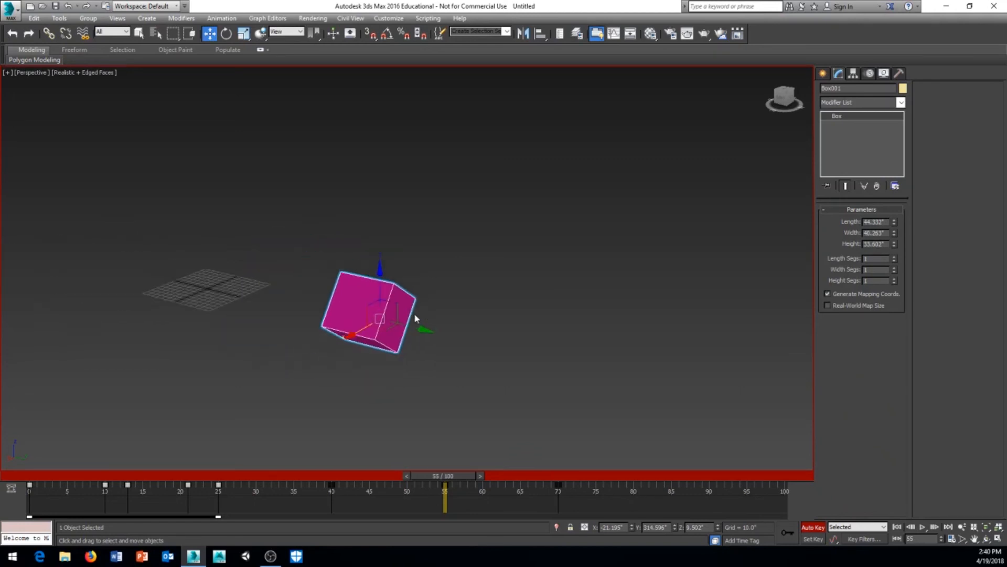
middle_drag(439, 366, 457, 358)
scroll(433, 362, up, 2)
drag(461, 477, 28, 461)
middle_drag(318, 353, 513, 364)
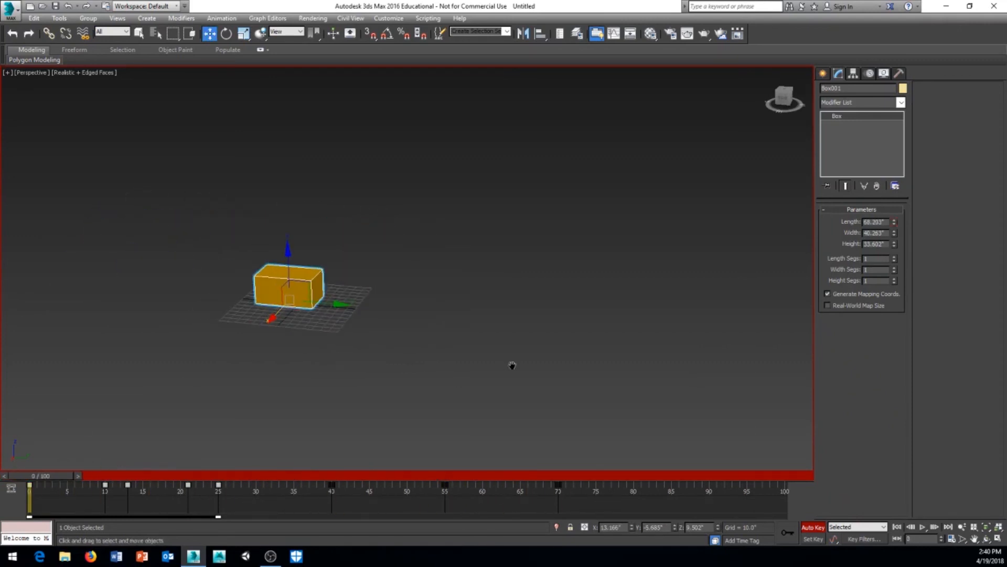
scroll(512, 364, up, 4)
middle_drag(352, 295, 416, 323)
middle_drag(450, 262, 439, 283)
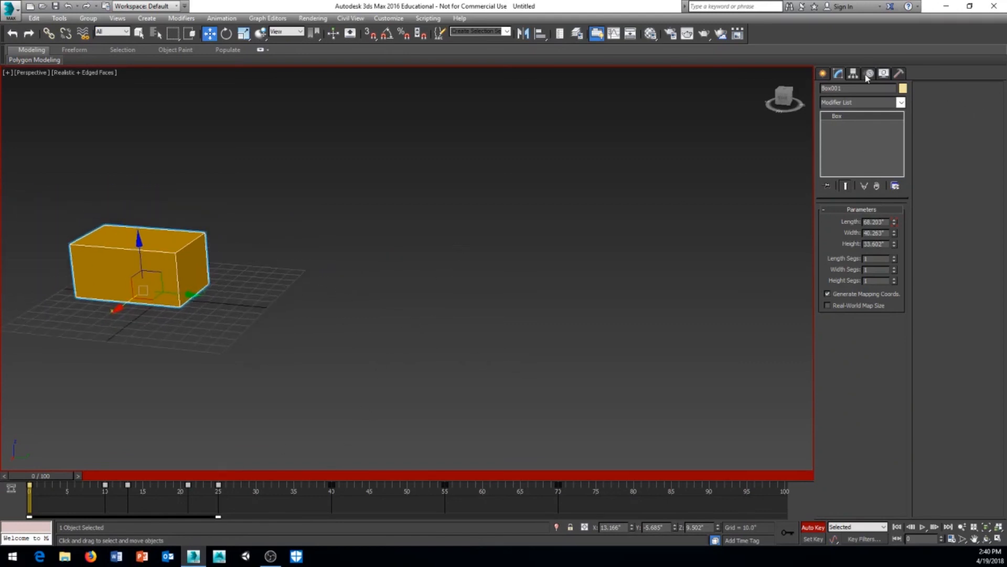
Create a skeleton Biped standing beside the orange box at frame 0.
click(822, 74)
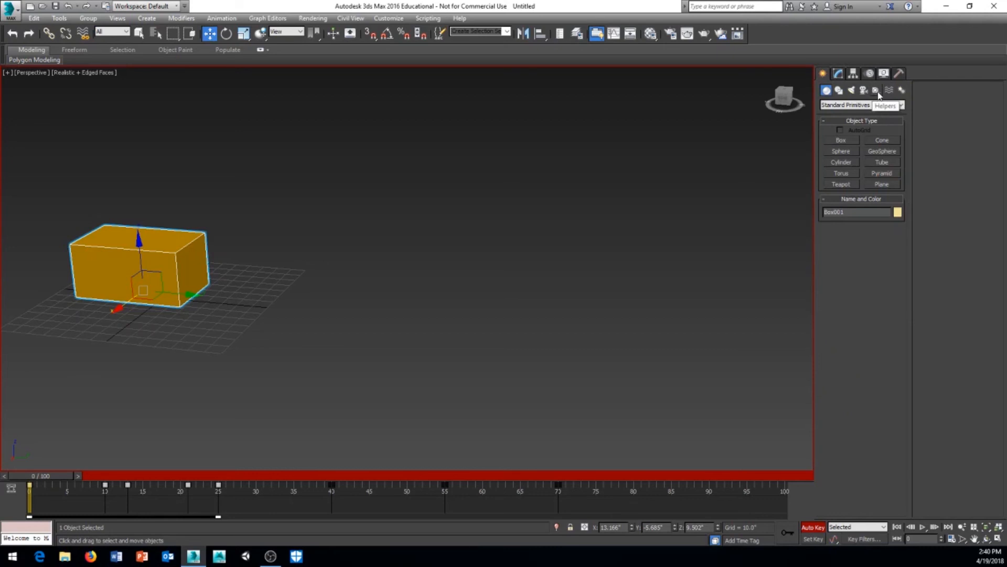
click(902, 91)
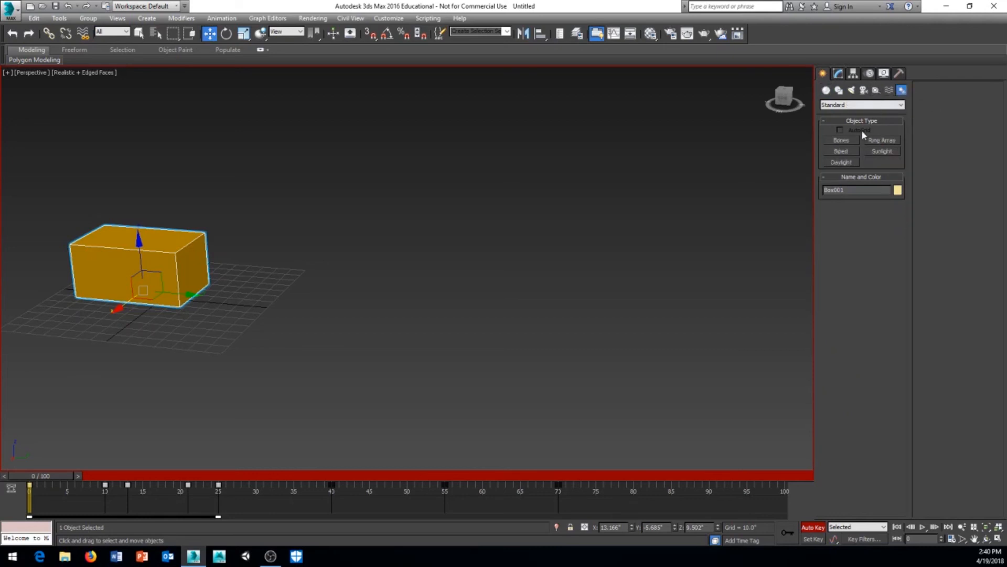
click(848, 155)
alt+middle_drag(225, 298, 308, 308)
drag(294, 302, 308, 111)
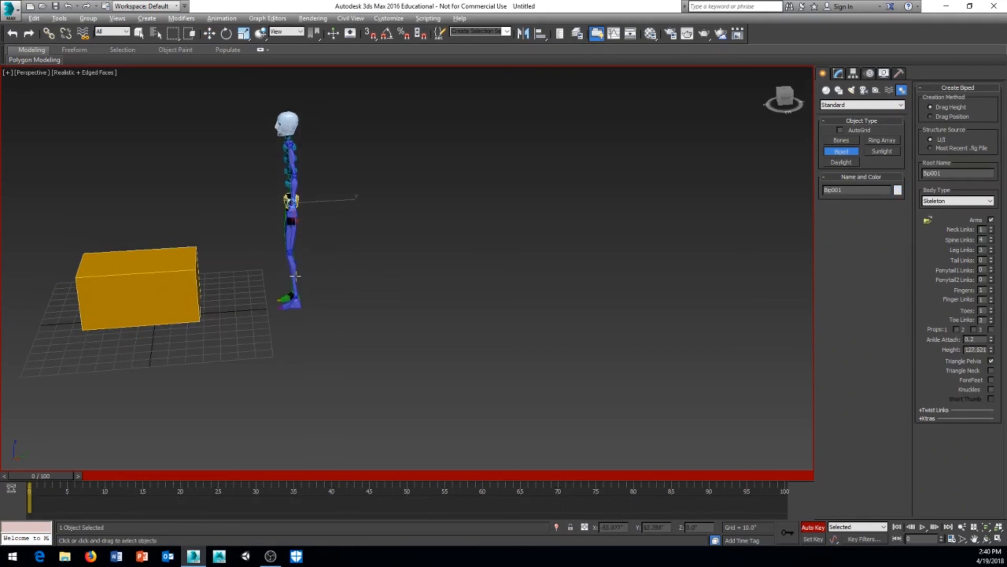
alt+middle_drag(308, 111, 412, 316)
scroll(413, 325, up, 3)
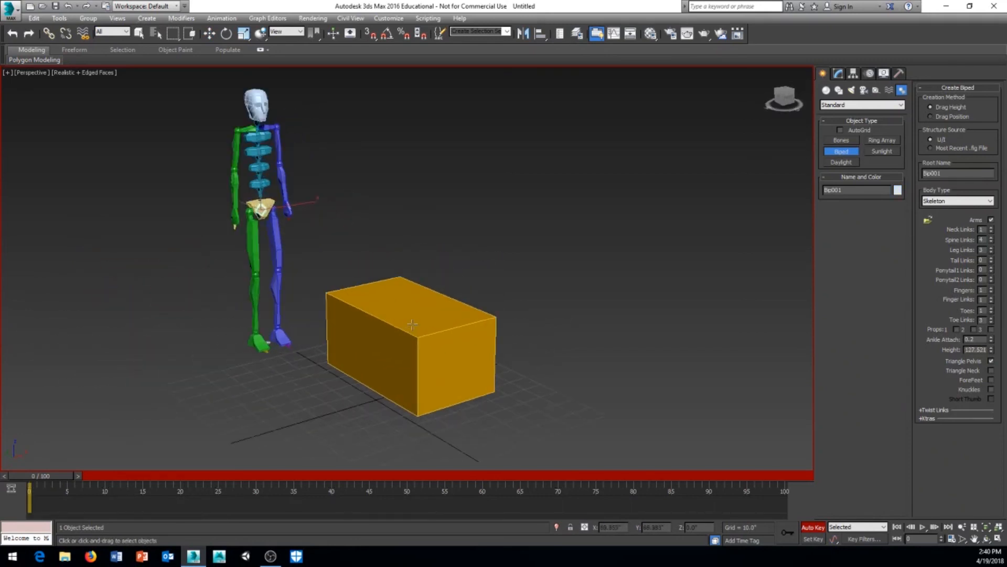
key(w)
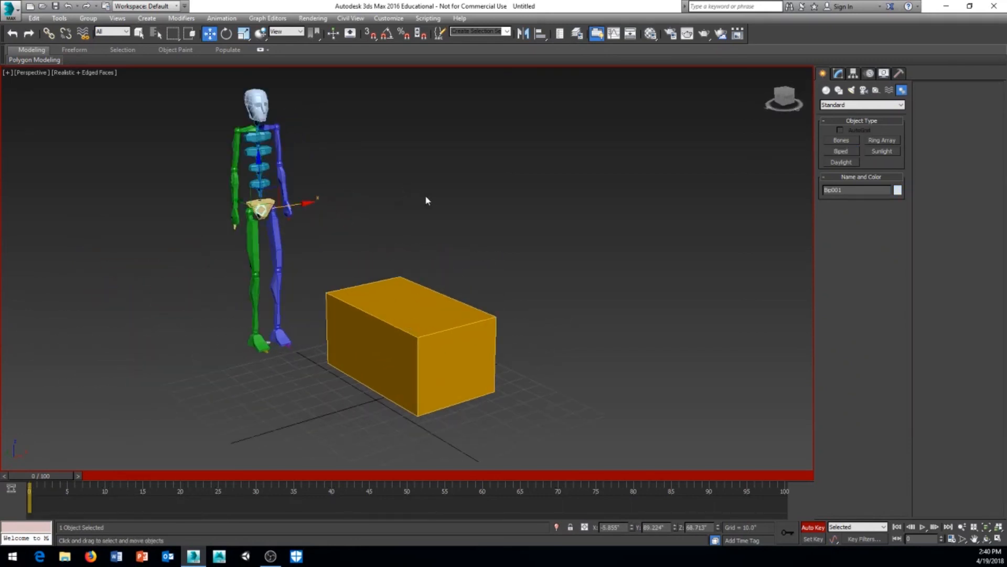
With Auto Key on, raise the biped's left foot forward at frame 40, to about 51.655" along Y.
click(279, 335)
drag(50, 475, 344, 475)
alt+middle_drag(310, 351, 396, 321)
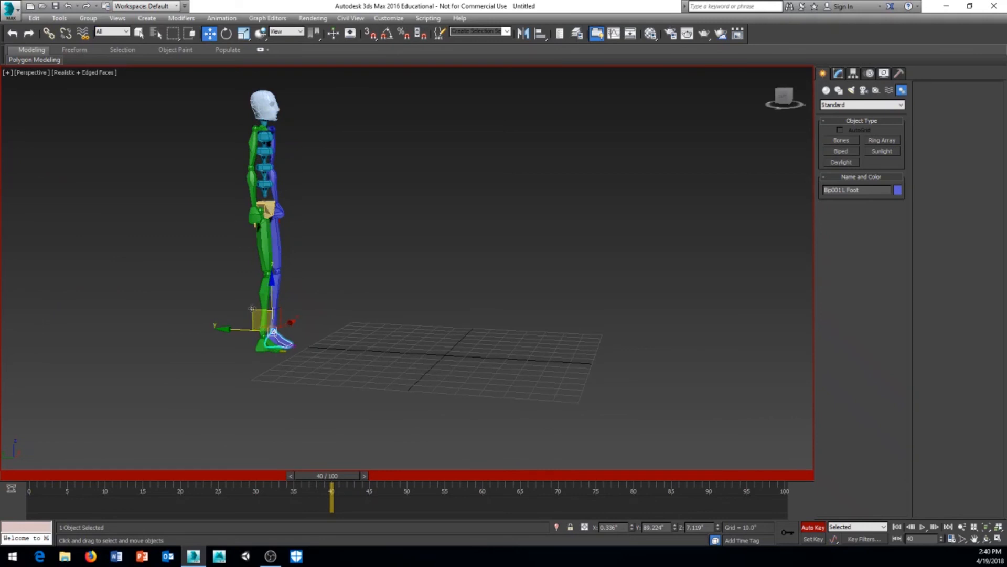
drag(272, 331, 343, 246)
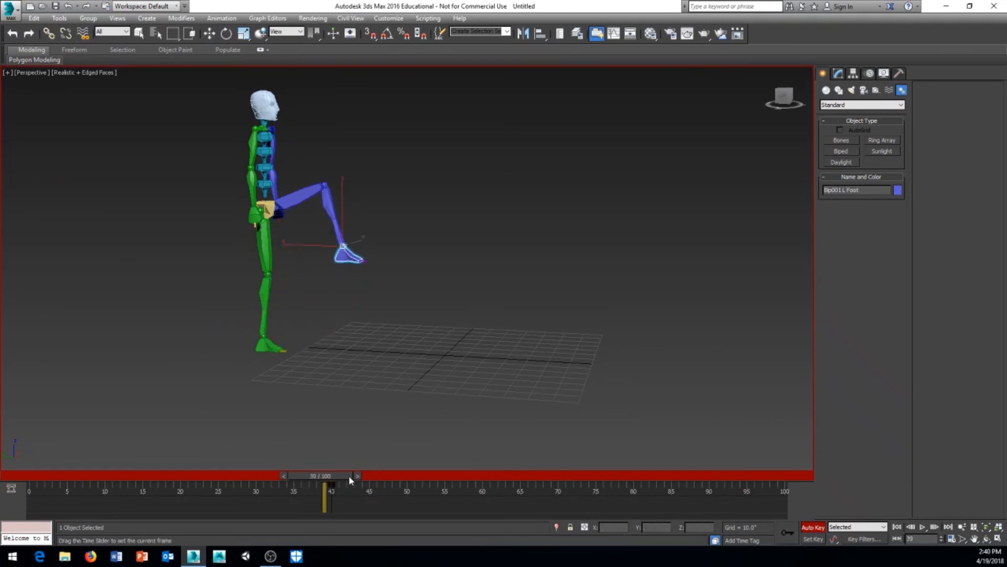
Scrub the timeline to frame 0 and on to frame 25 to check the biped's leg pose.
drag(349, 476, 29, 486)
key(w)
alt+middle_drag(239, 401, 238, 416)
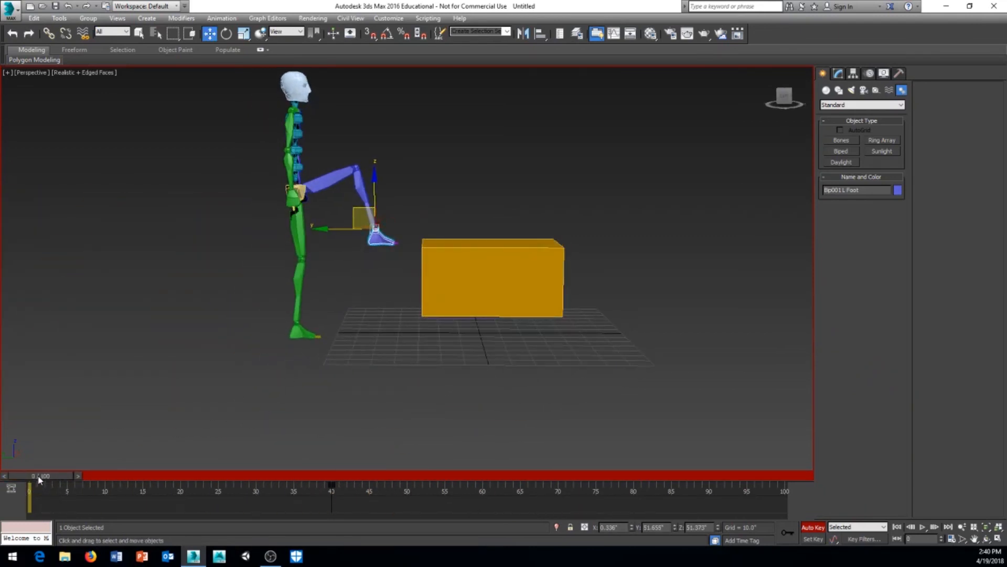
drag(39, 479, 227, 480)
alt+middle_drag(456, 383, 277, 379)
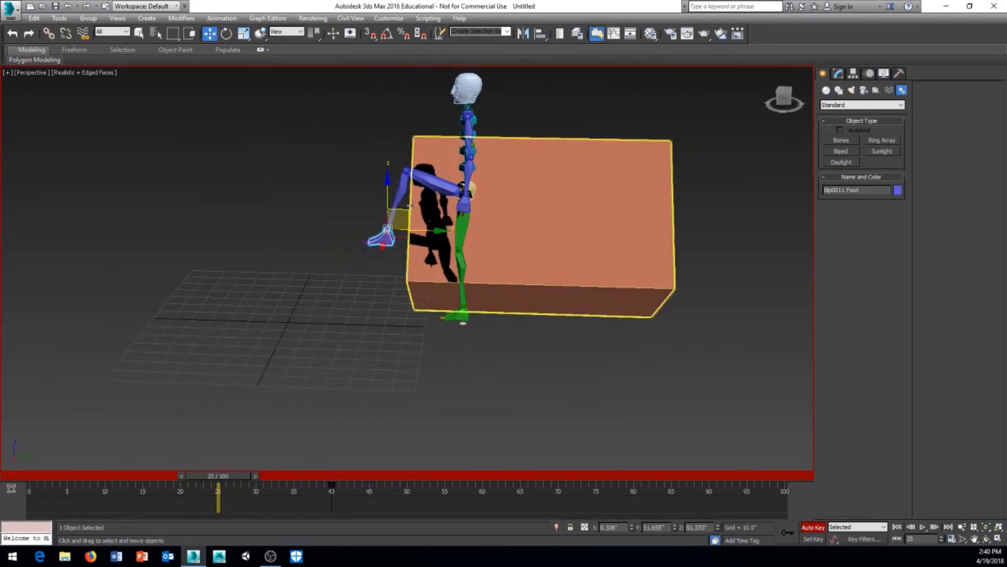
With Auto Key on, lower the biped's left foot at frame 25 to about Y 56.2", Z 24.1", and return to frame 0.
drag(404, 209, 414, 261)
drag(239, 488, 36, 479)
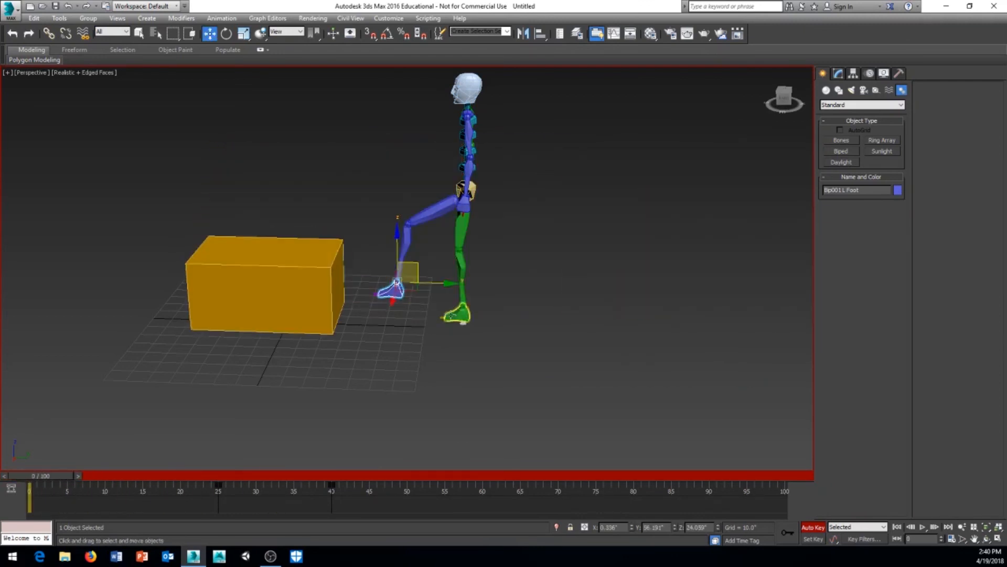
middle_drag(459, 315, 447, 323)
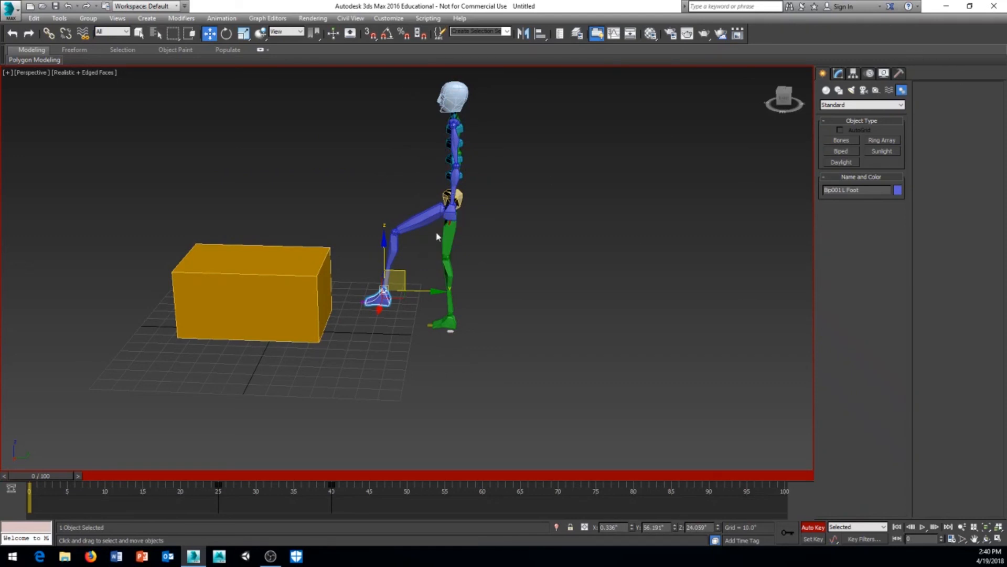
Set a key for the biped's left foot at frame 60 with the biped's own Key Info controls.
click(869, 73)
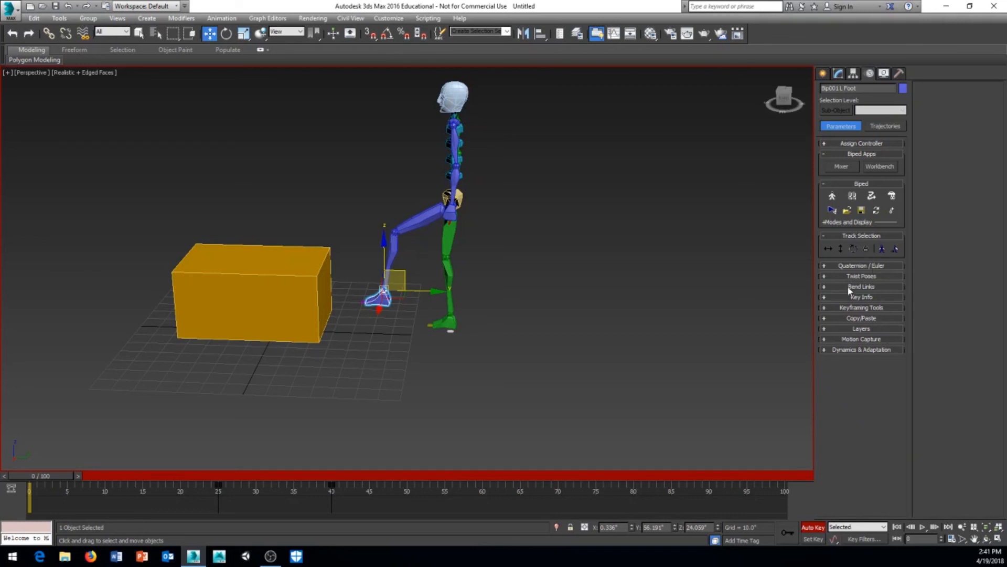
middle_drag(313, 289, 287, 291)
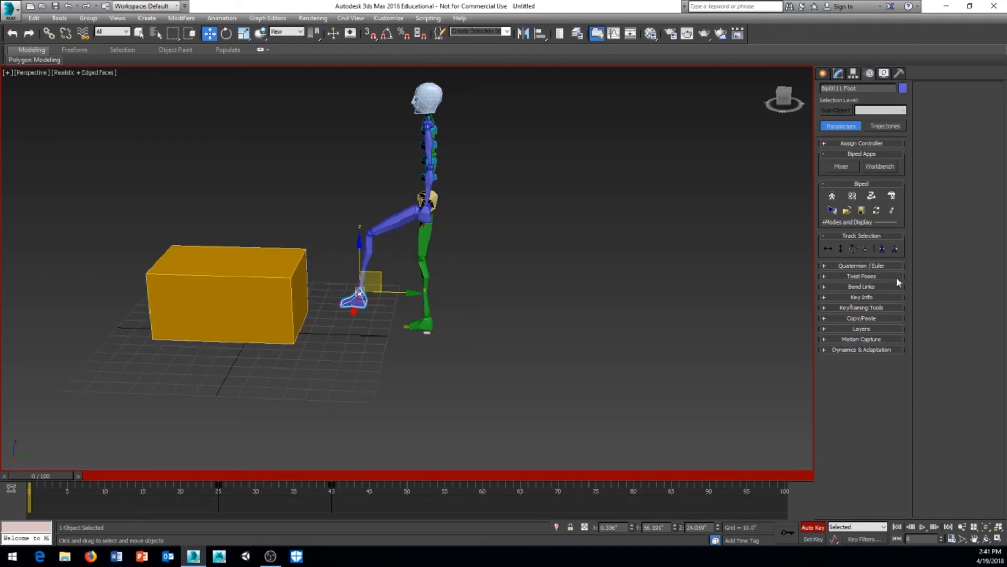
click(830, 298)
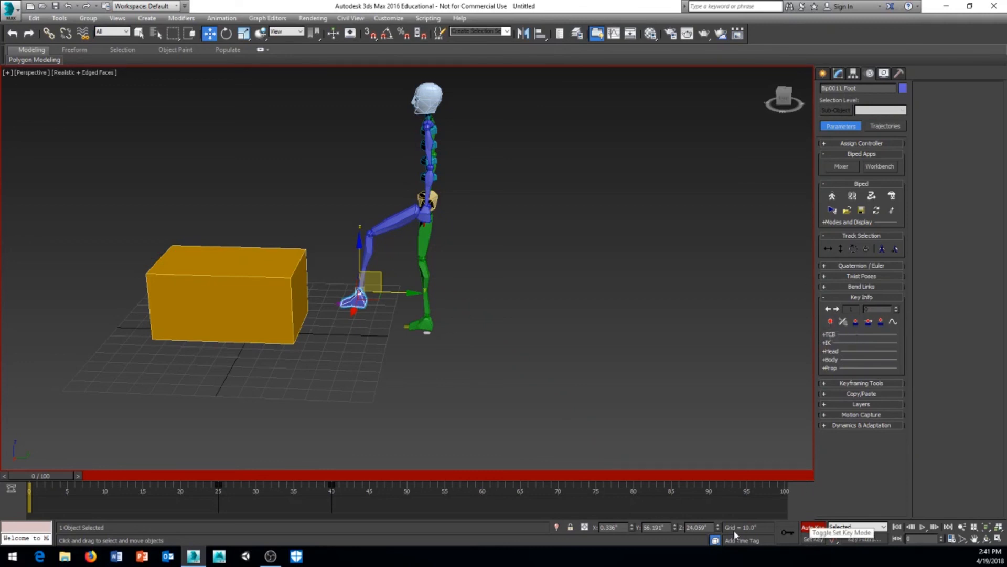
drag(42, 476, 489, 483)
key(w)
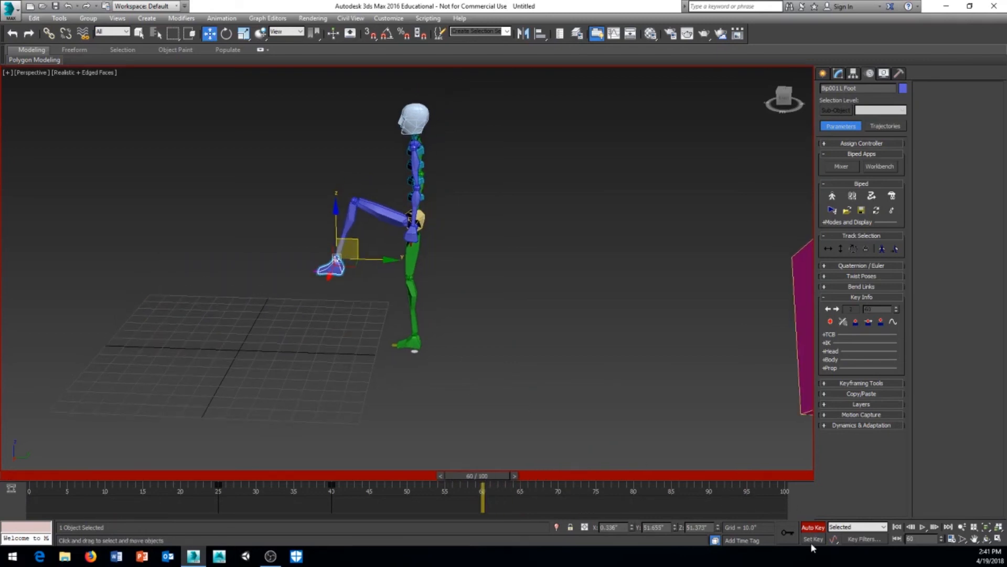
click(830, 322)
Scrub the timeline back to frame 0 and examine the biped and box from other angles.
drag(506, 475, 471, 496)
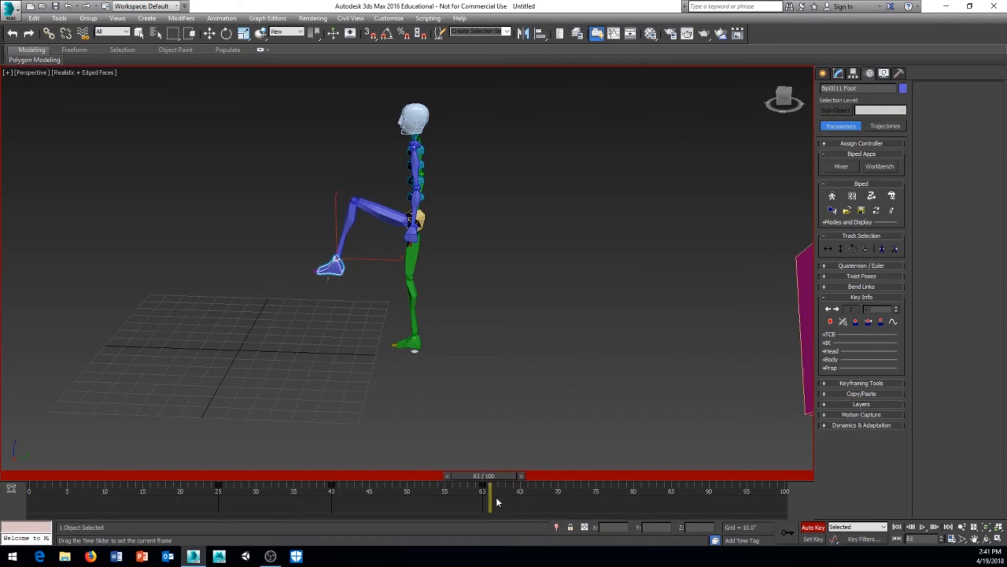
key(w)
alt+middle_drag(441, 357, 362, 344)
scroll(291, 343, up, 5)
scroll(292, 344, down, 6)
scroll(357, 344, up, 1)
scroll(399, 317, up, 5)
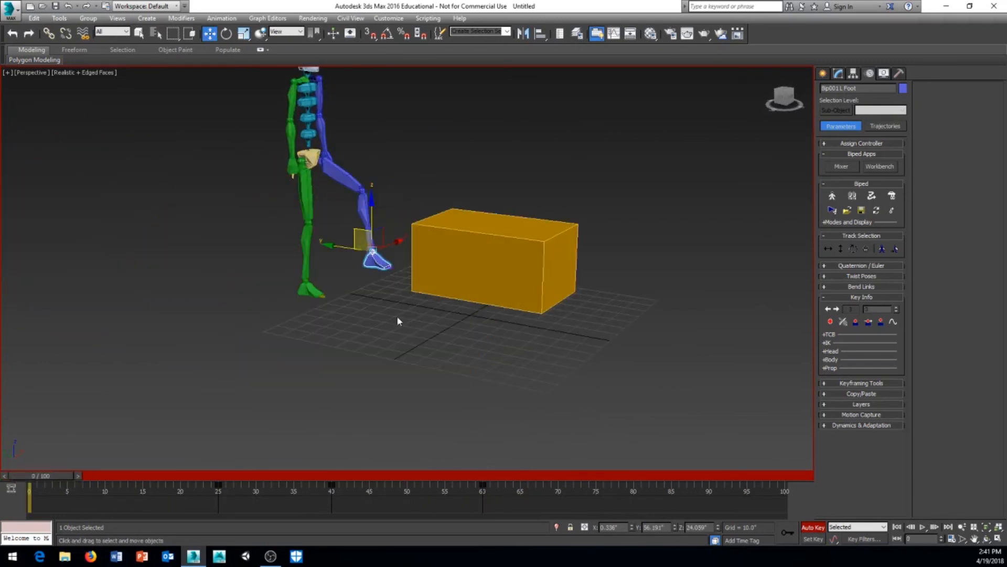
scroll(398, 319, up, 4)
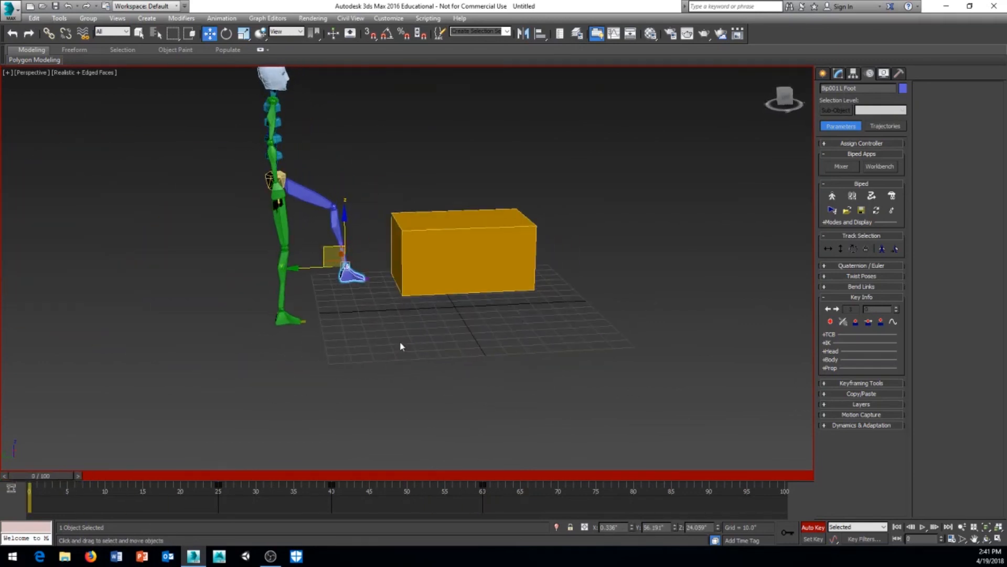
middle_drag(400, 346, 388, 368)
alt+middle_drag(391, 429, 342, 419)
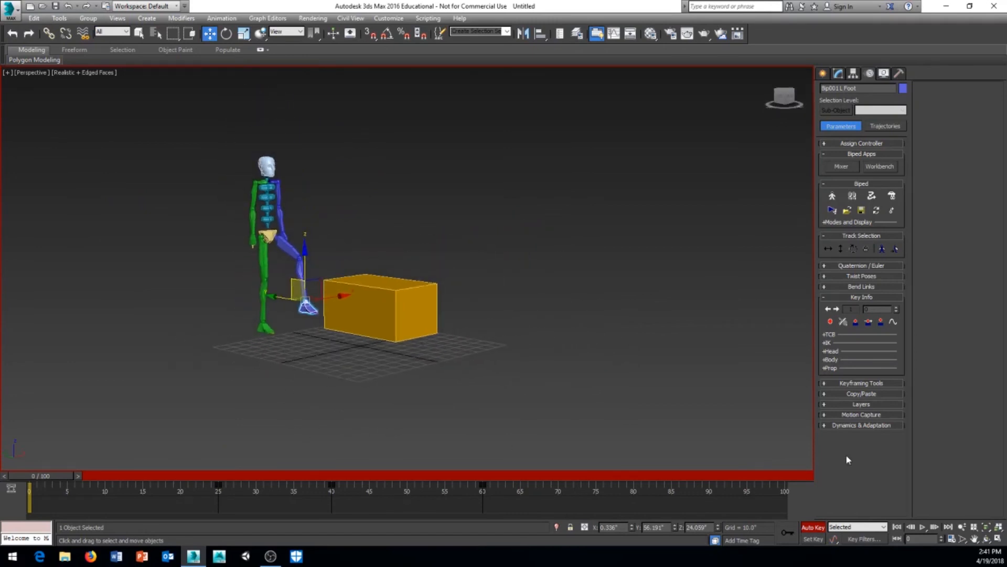
Toggle Set Key and turn Auto Key off, with the timeline scrubbed to frame 24.
click(811, 539)
click(809, 540)
click(811, 529)
click(815, 530)
drag(46, 480, 211, 498)
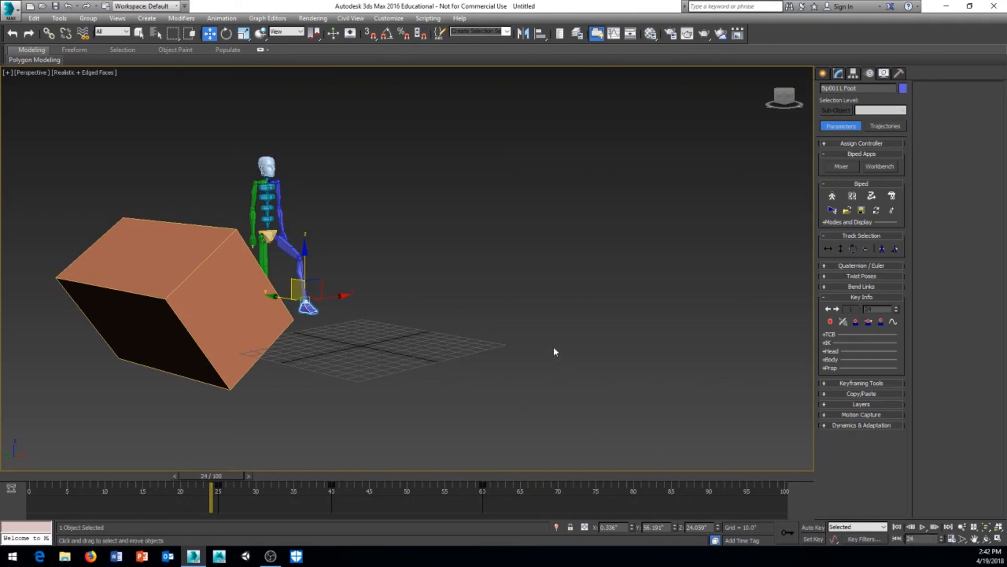
Play the animation, stop it partway, and step through single frames to frame 16.
key(/)
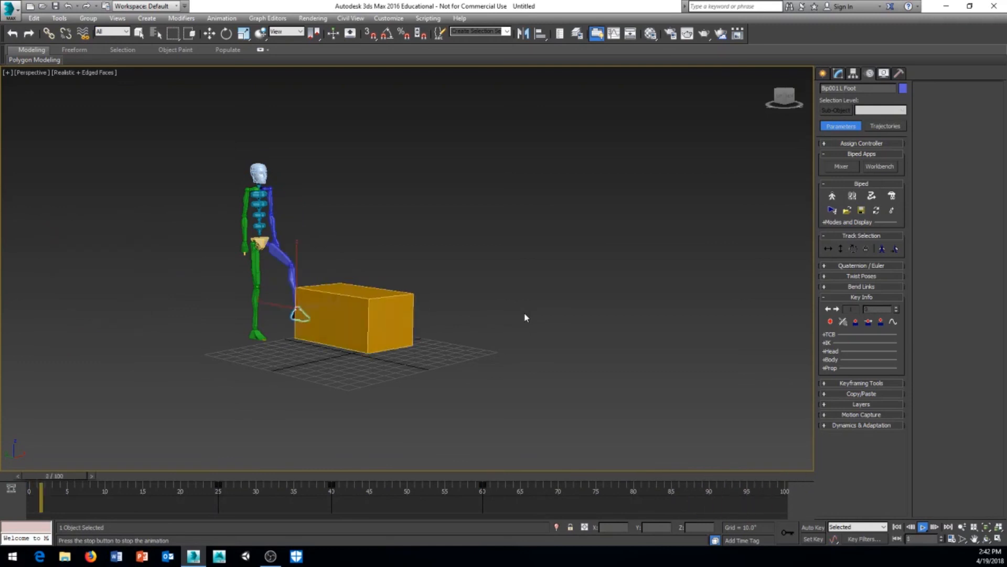
key(/)
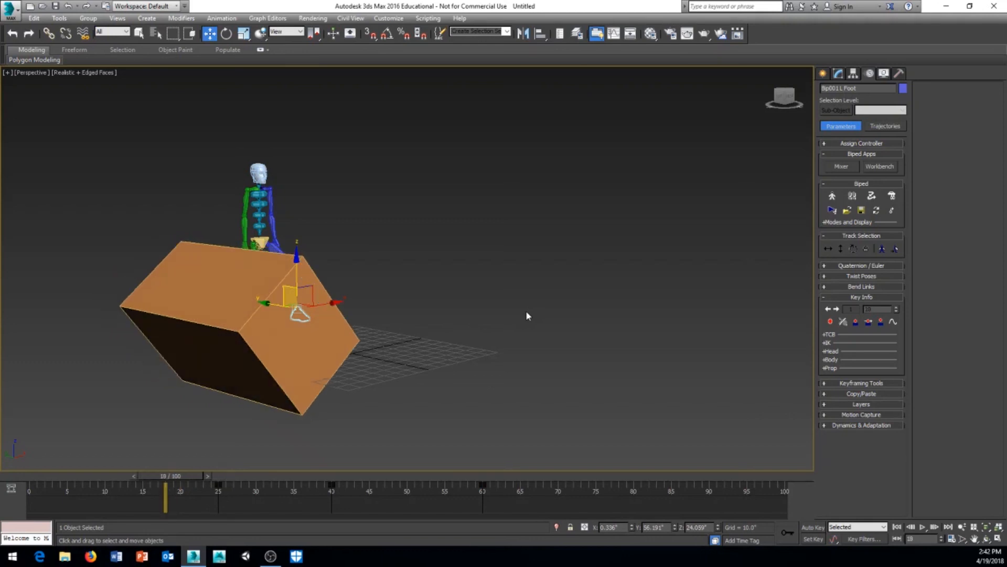
key(.)
key(.)
key(.)
key(.)
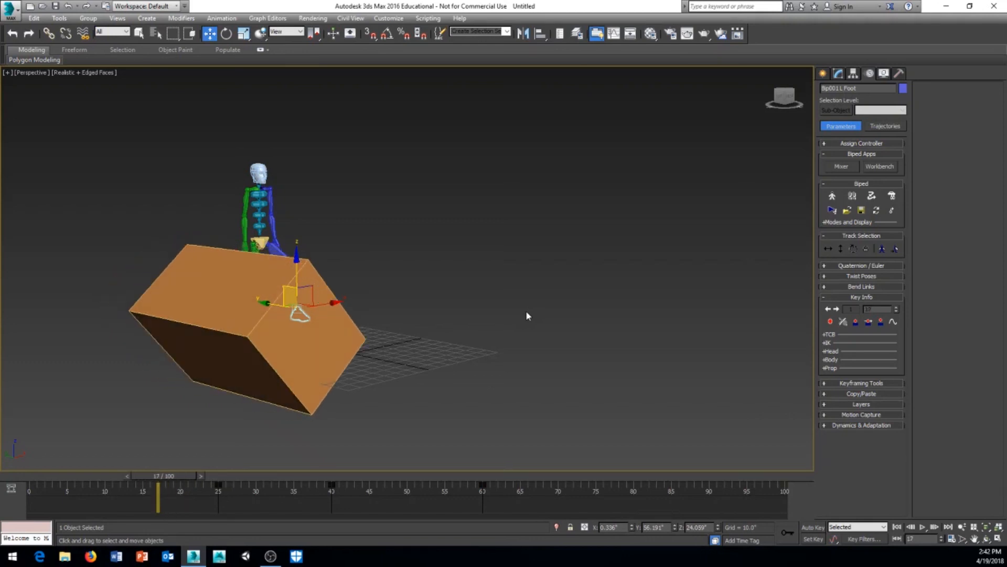
key(.)
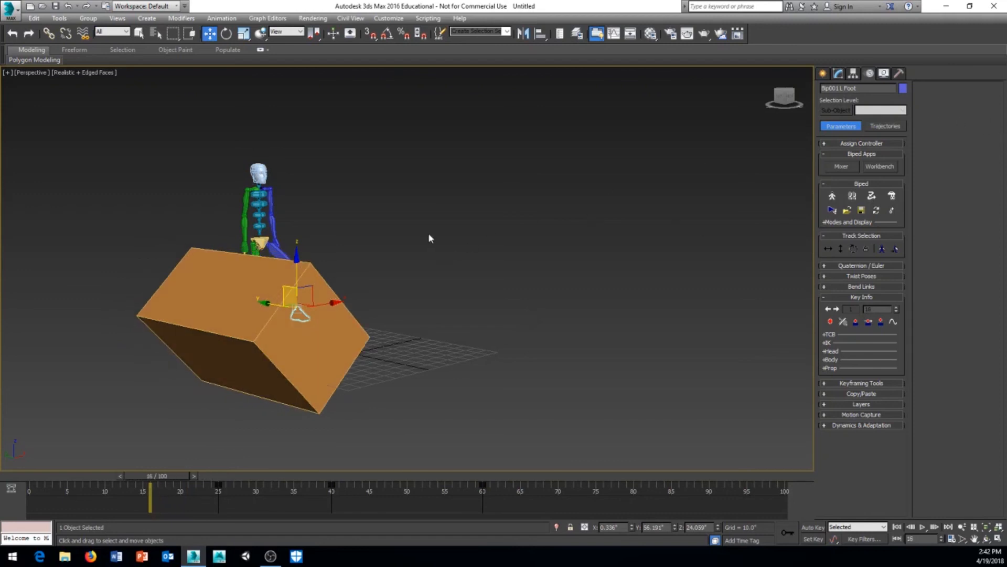
With Auto Key off, move the box at frame 16 beside the biped, to about X -29.7", Y -24.2", Z 28.6".
alt+middle_drag(431, 239, 331, 368)
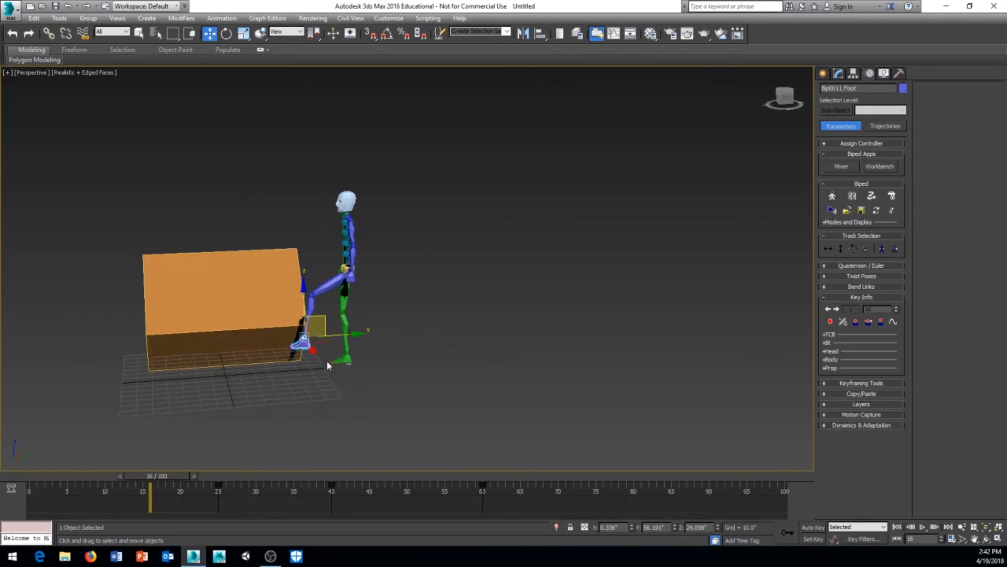
alt+middle_drag(236, 313, 457, 262)
middle_drag(567, 289, 536, 266)
scroll(536, 270, up, 3)
click(414, 297)
middle_drag(437, 325, 464, 310)
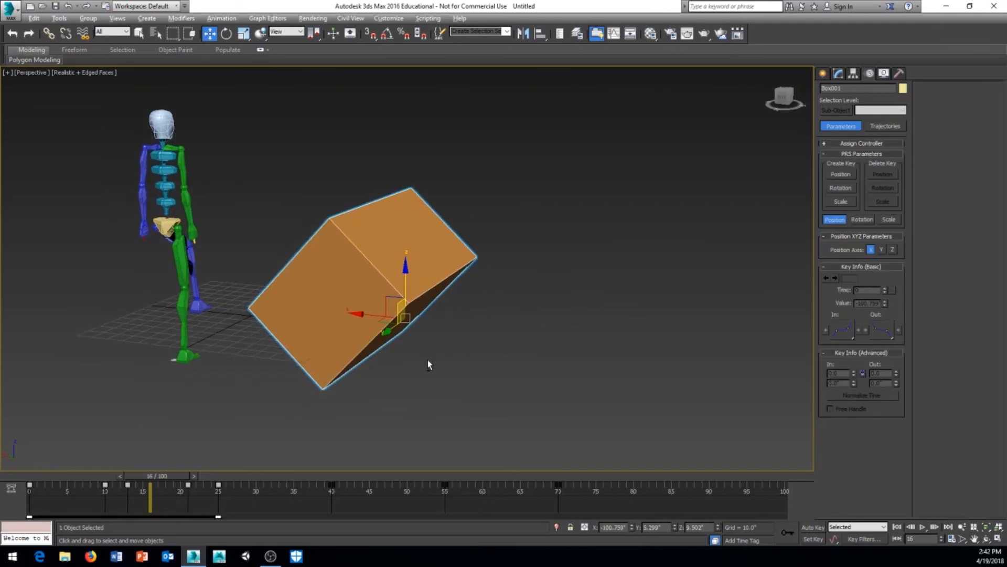
mouse_move(427, 362)
alt+middle_down()
mouse_move(447, 362)
mouse_move(438, 366)
alt+middle_up()
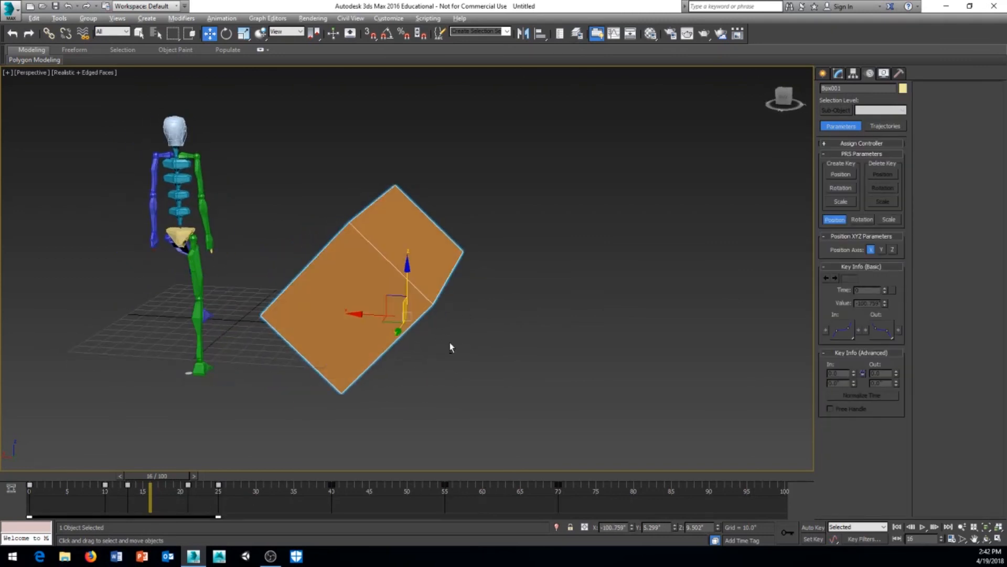
alt+middle_drag(450, 347, 653, 442)
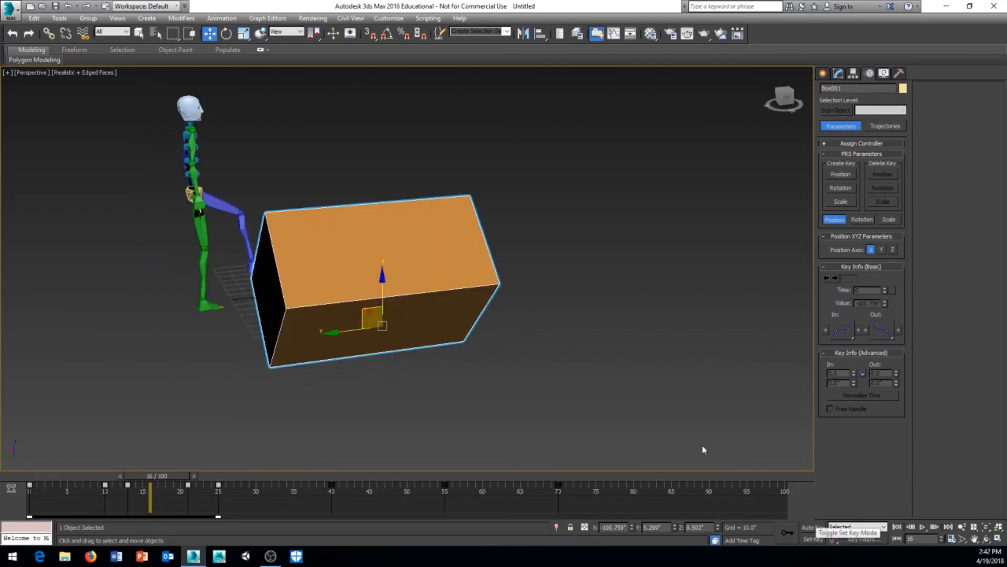
alt+middle_drag(584, 385, 376, 354)
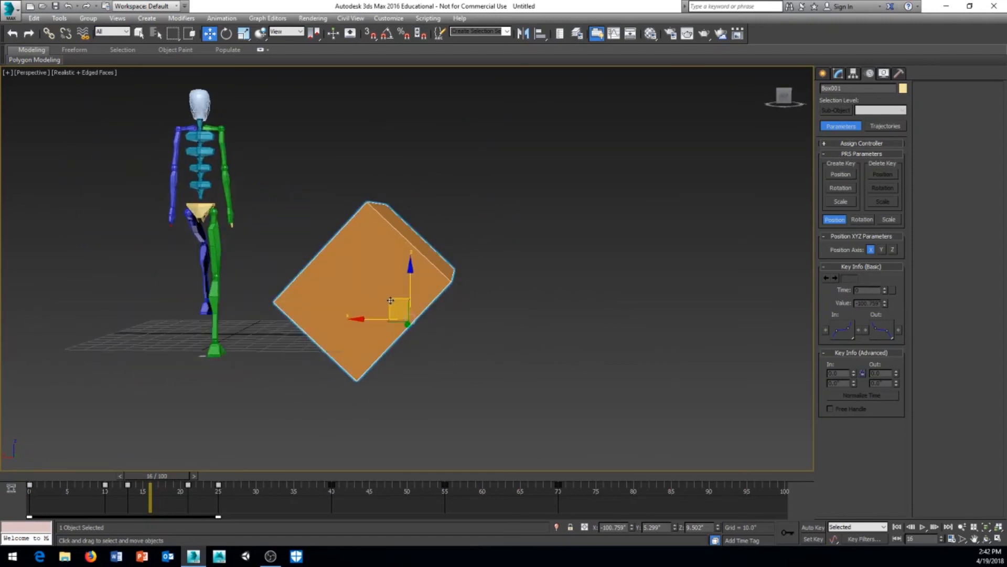
drag(393, 302, 268, 270)
alt+middle_drag(268, 270, 271, 291)
drag(194, 294, 249, 303)
alt+middle_drag(249, 304, 323, 325)
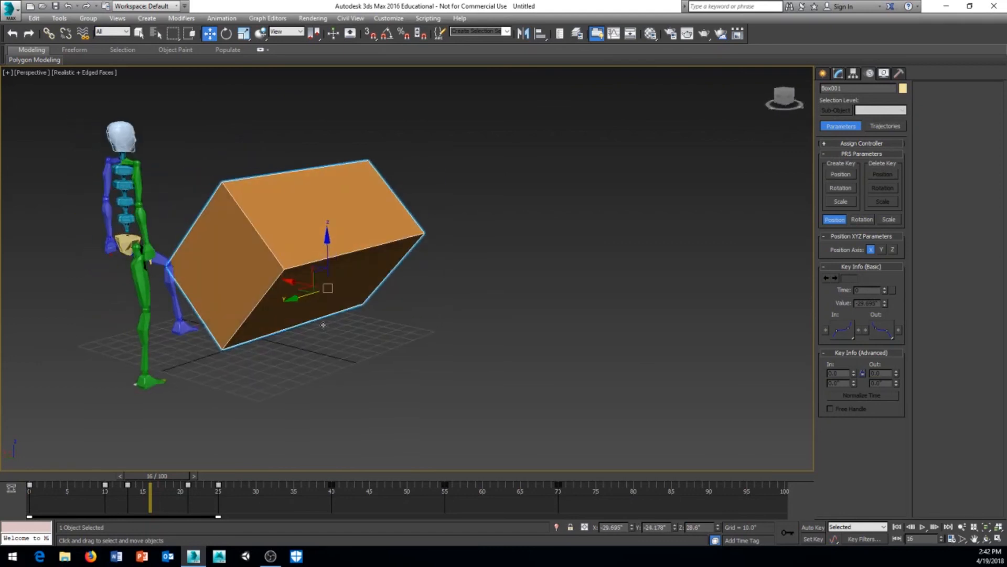
middle_drag(391, 313, 418, 319)
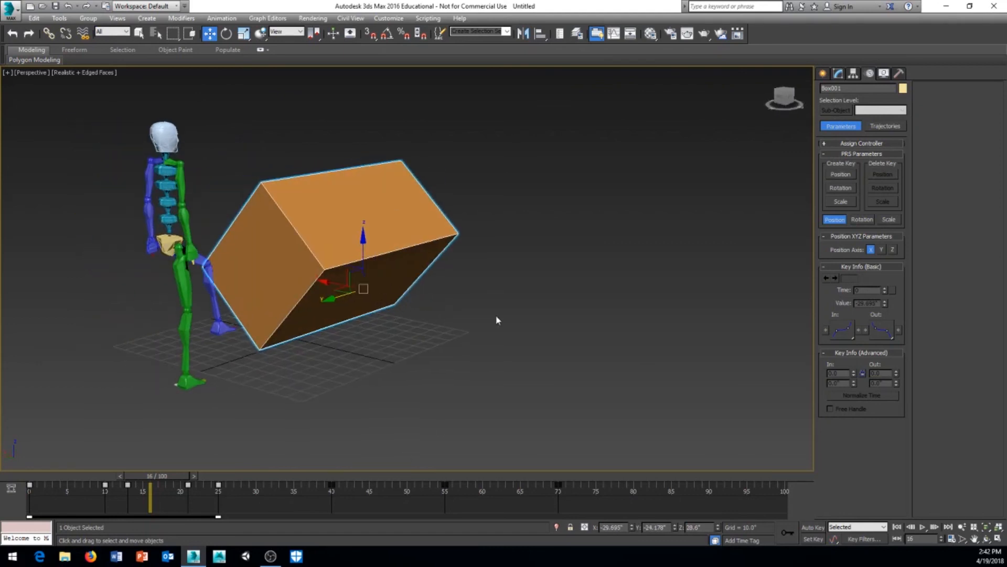